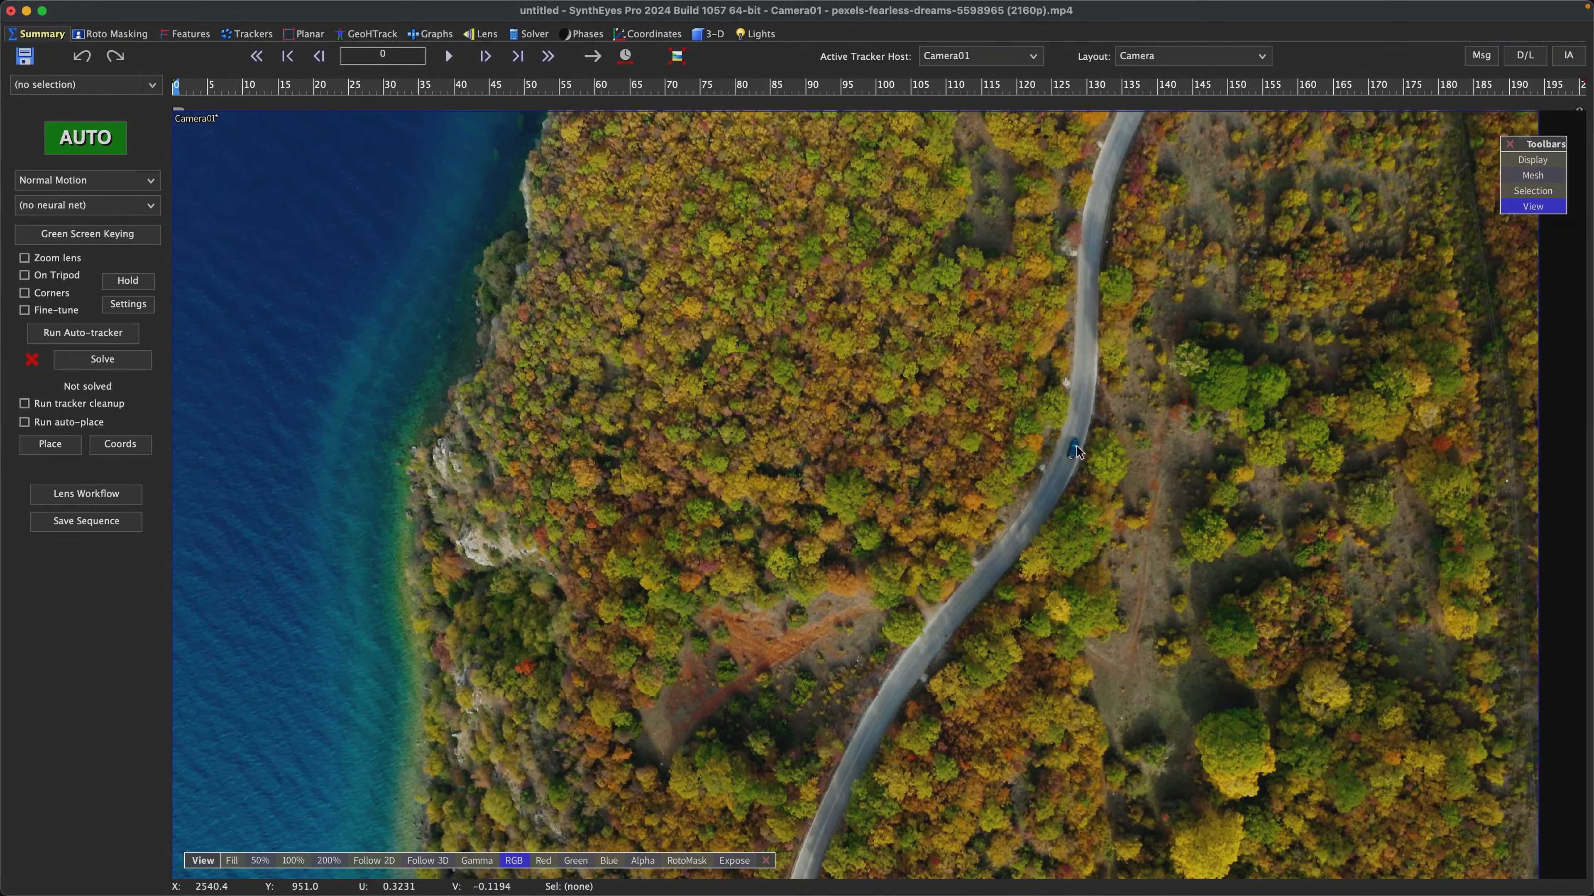
- Review the drone footage's motion and set the solver's direction hint to Upwards
drag(193, 88, 809, 92)
drag(730, 148, 174, 195)
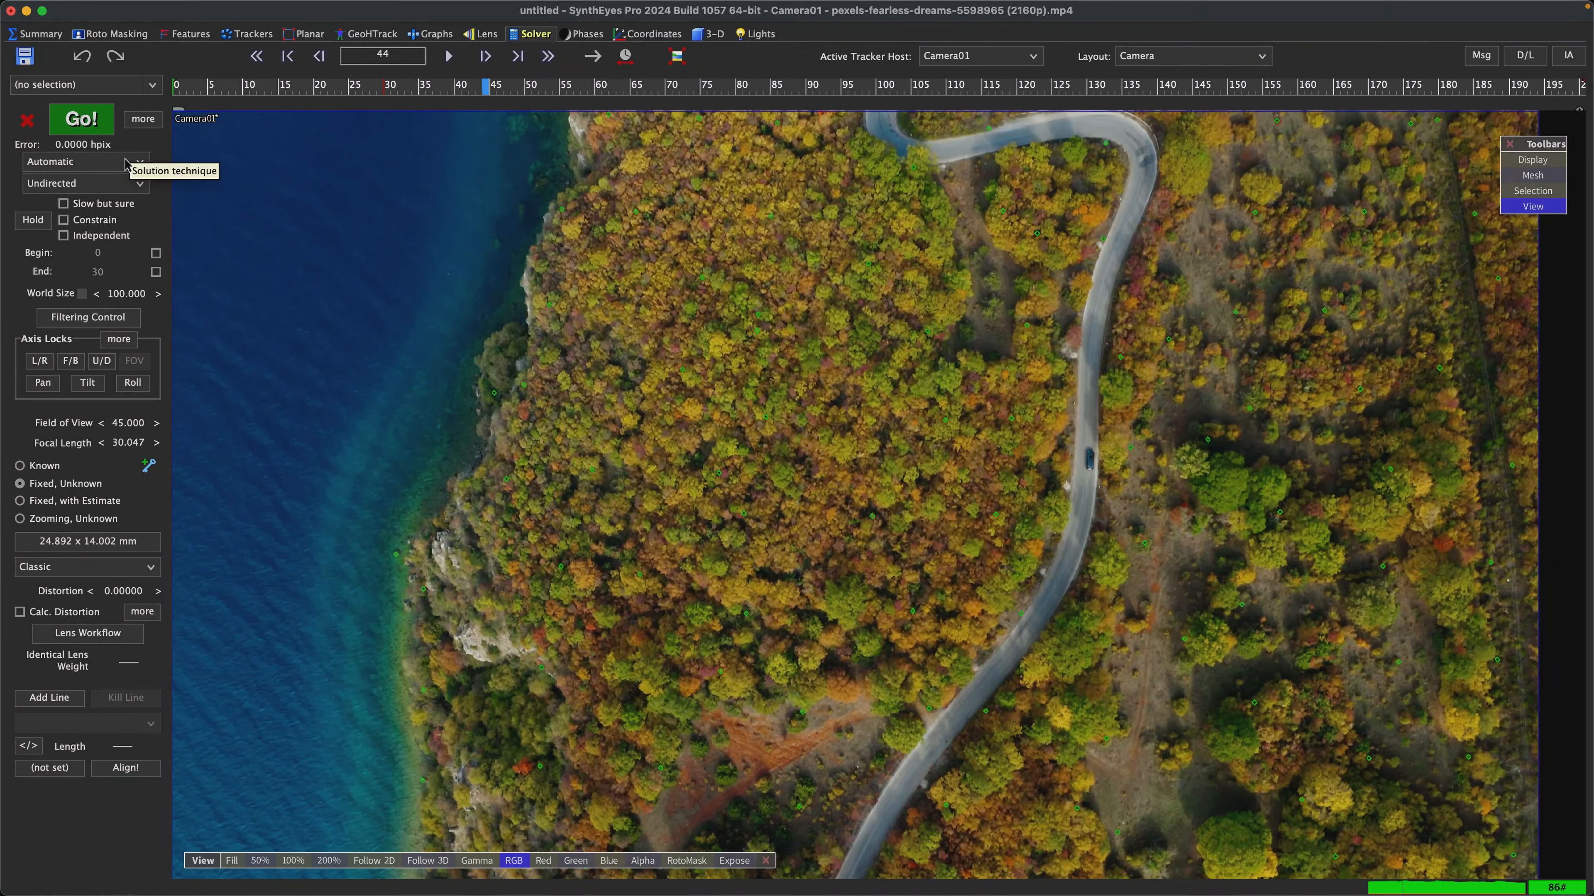
click(91, 187)
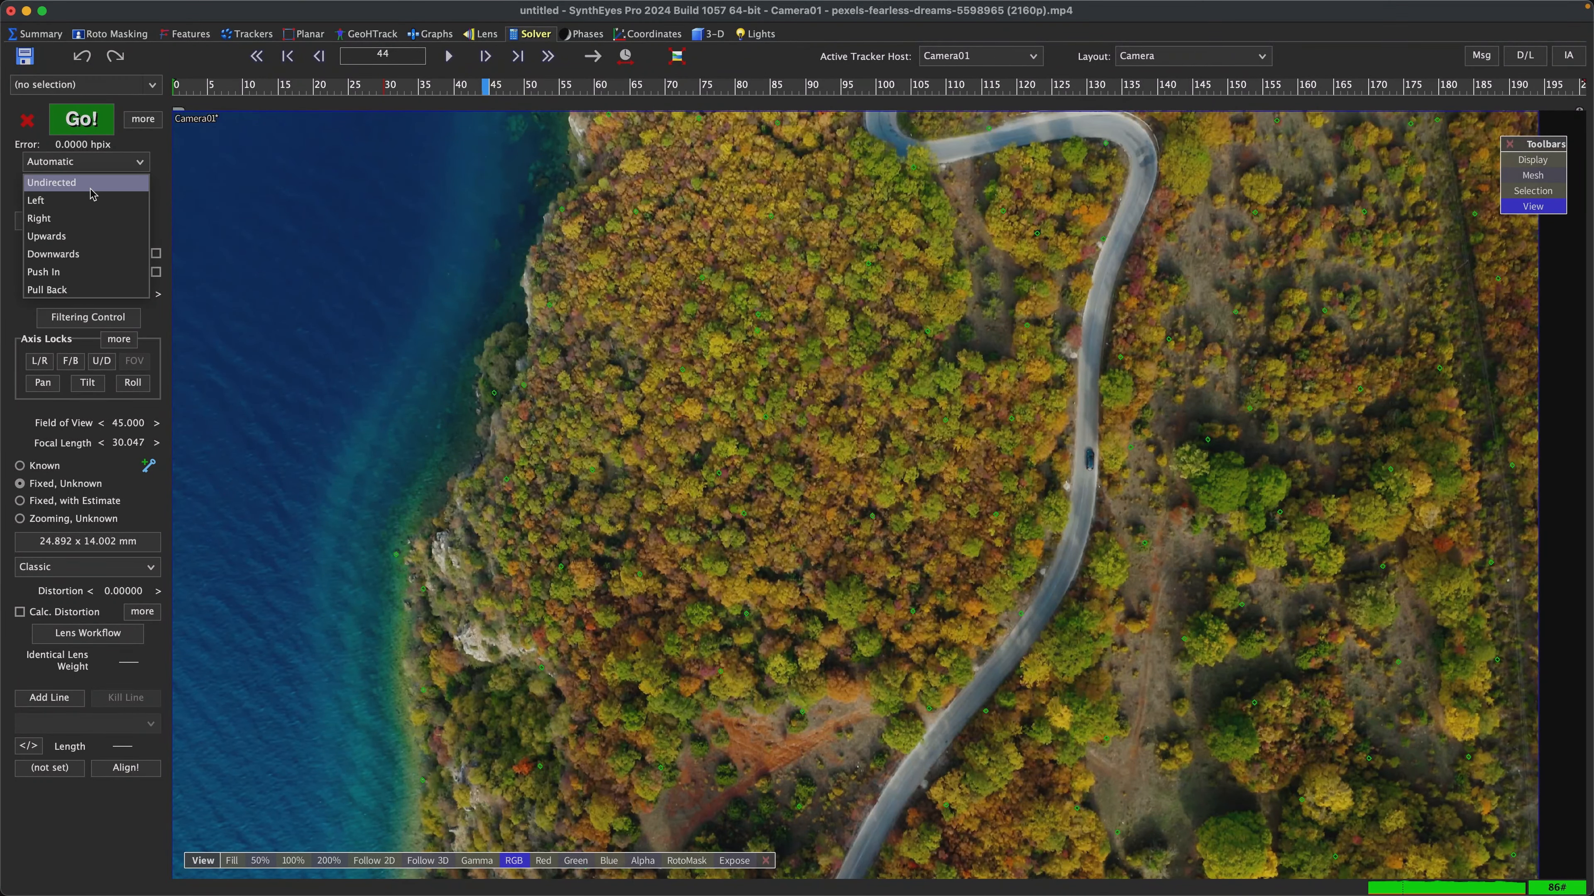
click(47, 236)
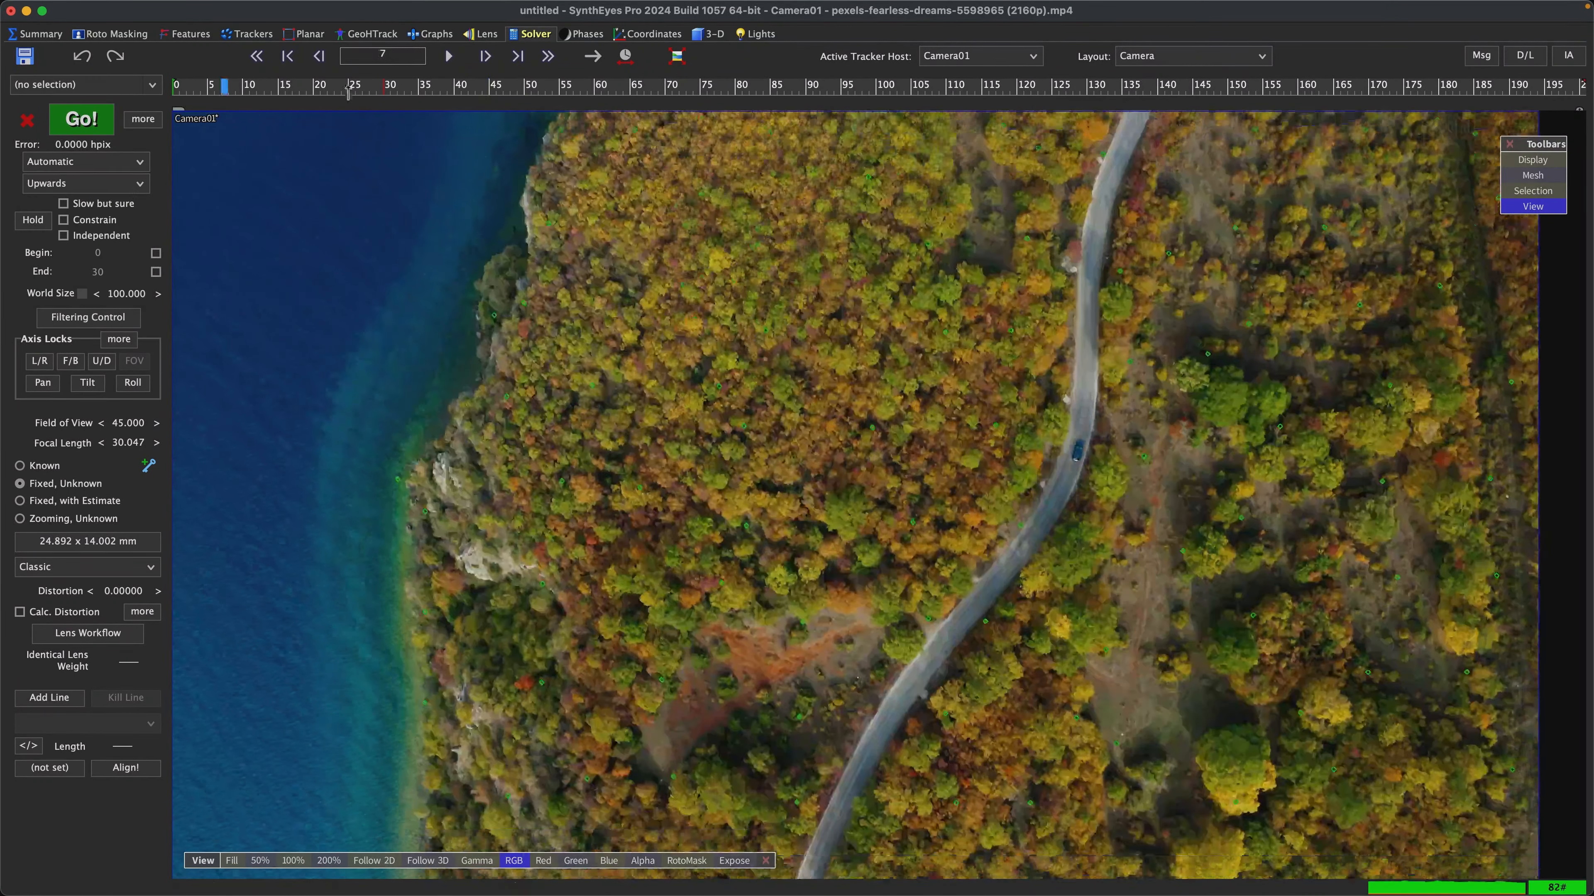
drag(912, 116, 176, 156)
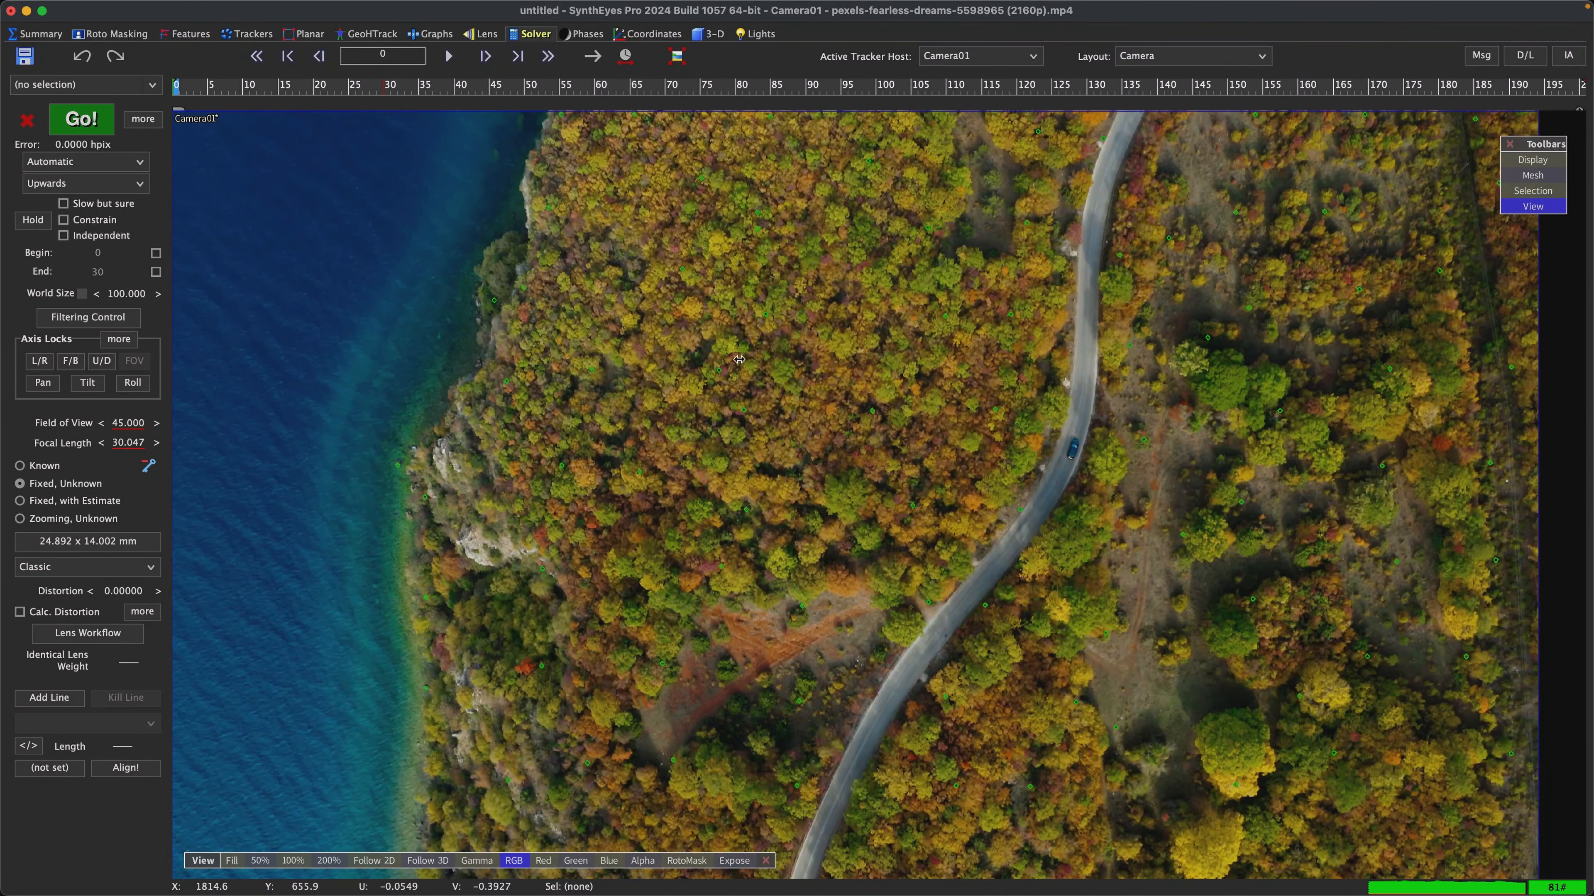
- Enable lens distortion calculation and solve the camera with the Automatic technique
click(74, 619)
click(82, 119)
drag(179, 88, 85, 188)
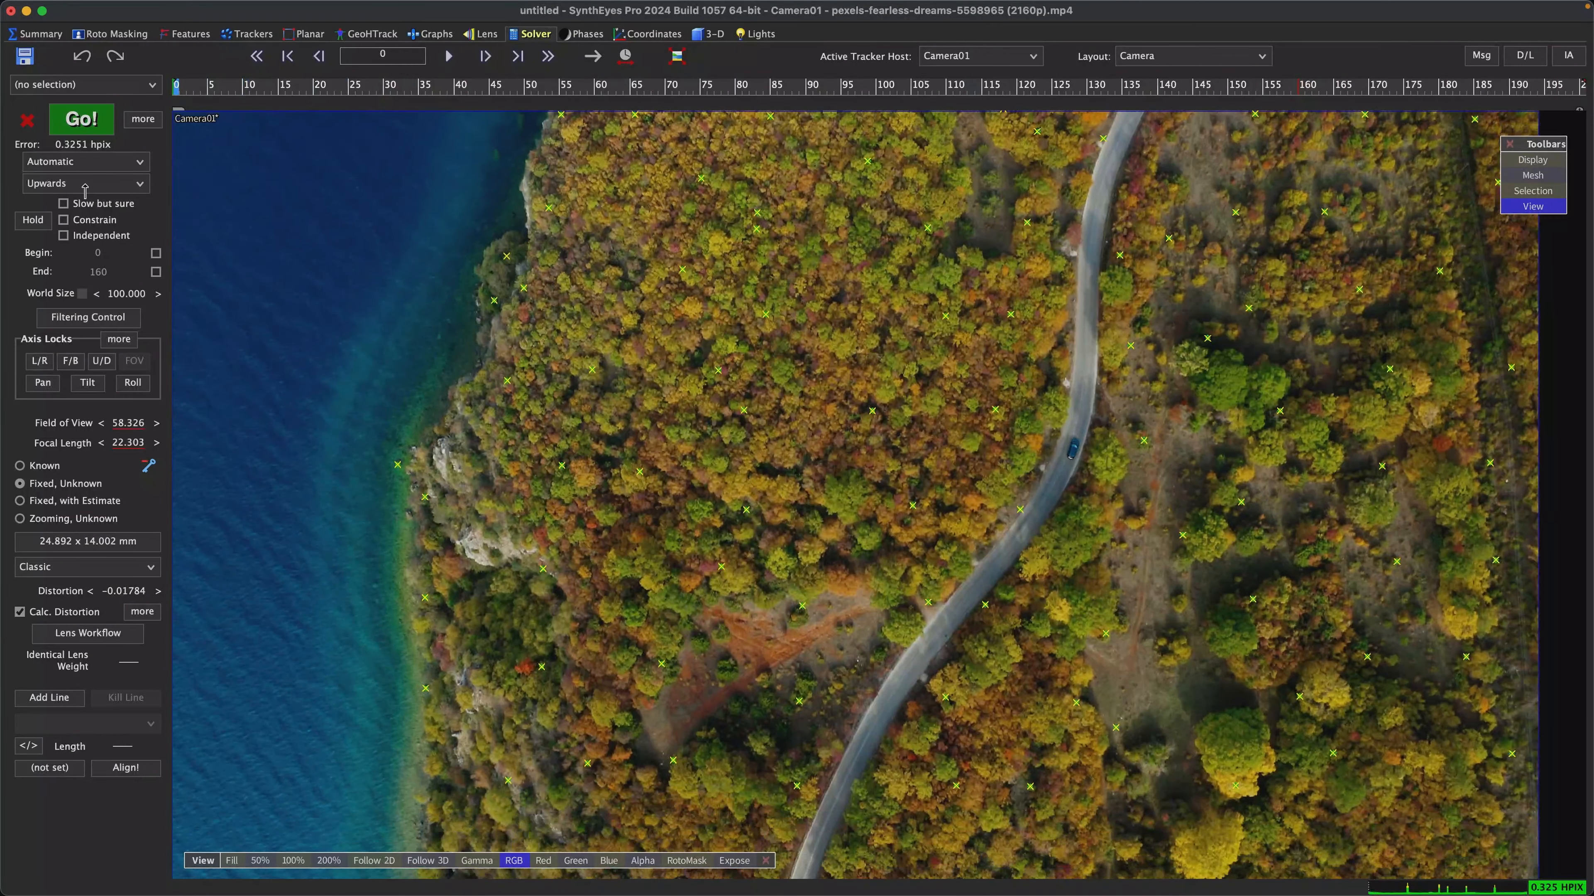
- Inspect the solved points and camera in the Quad layout, fitting the Top view and zooming out the Left view
click(1166, 56)
click(1167, 73)
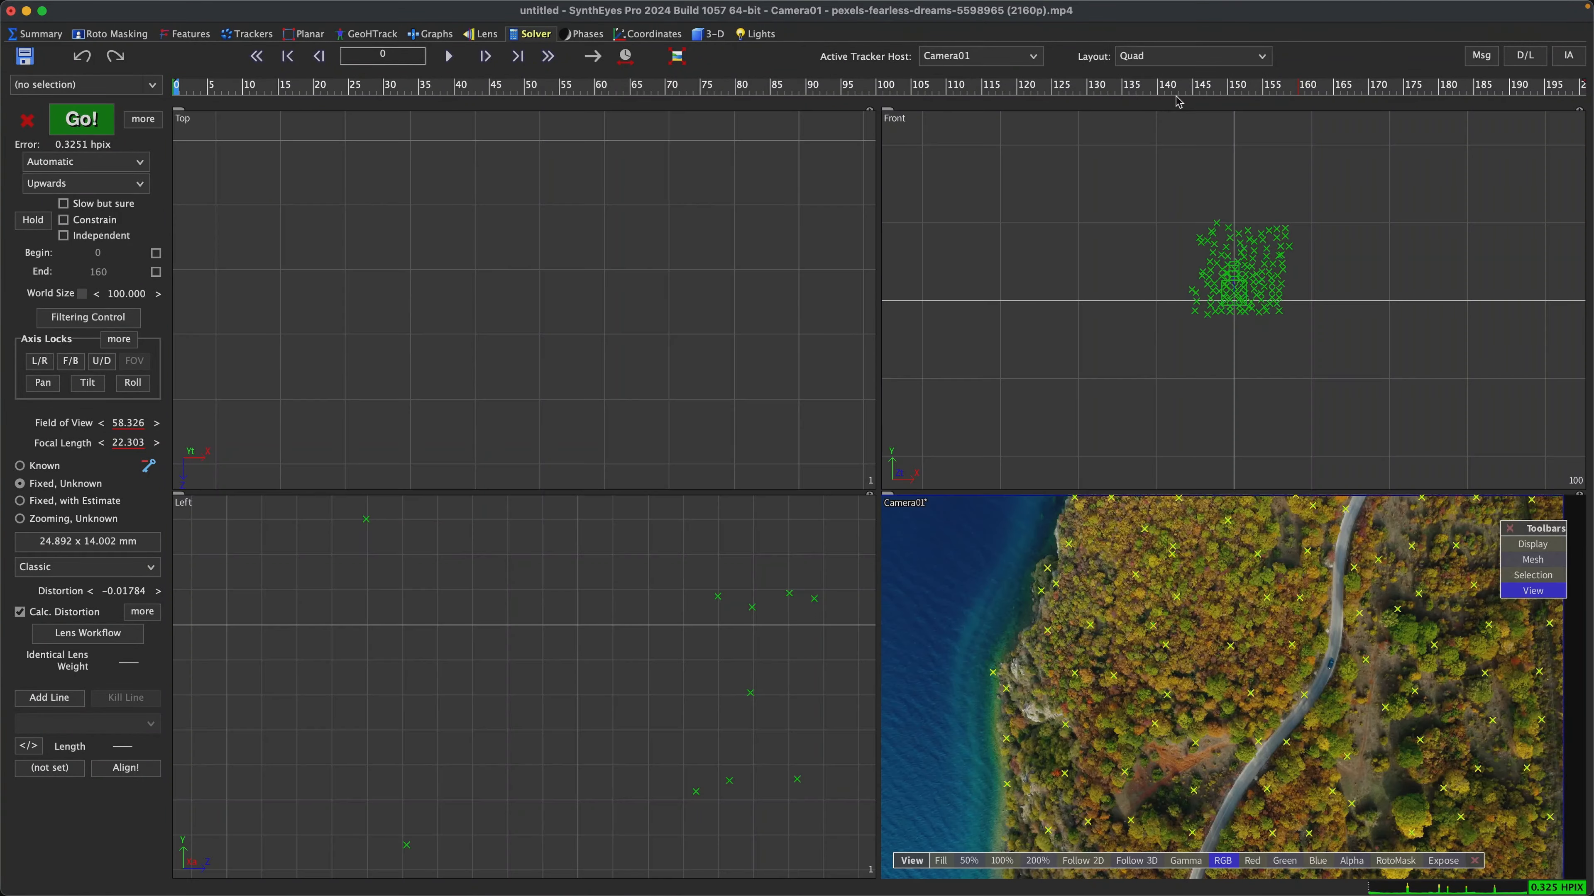
right_click(615, 325)
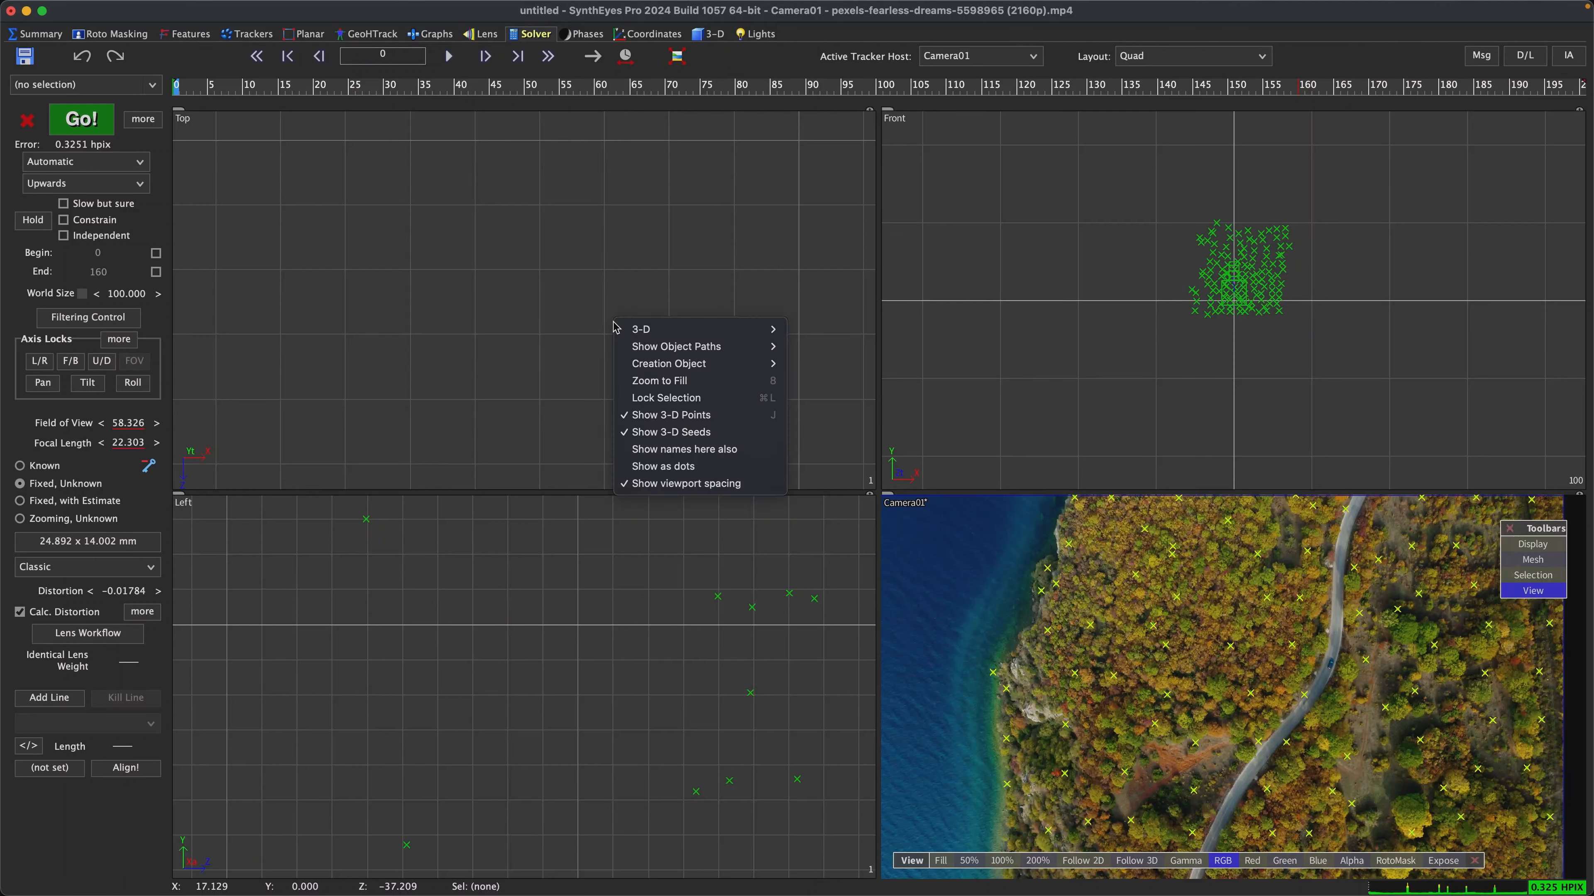
click(680, 381)
scroll(593, 631, down, 10)
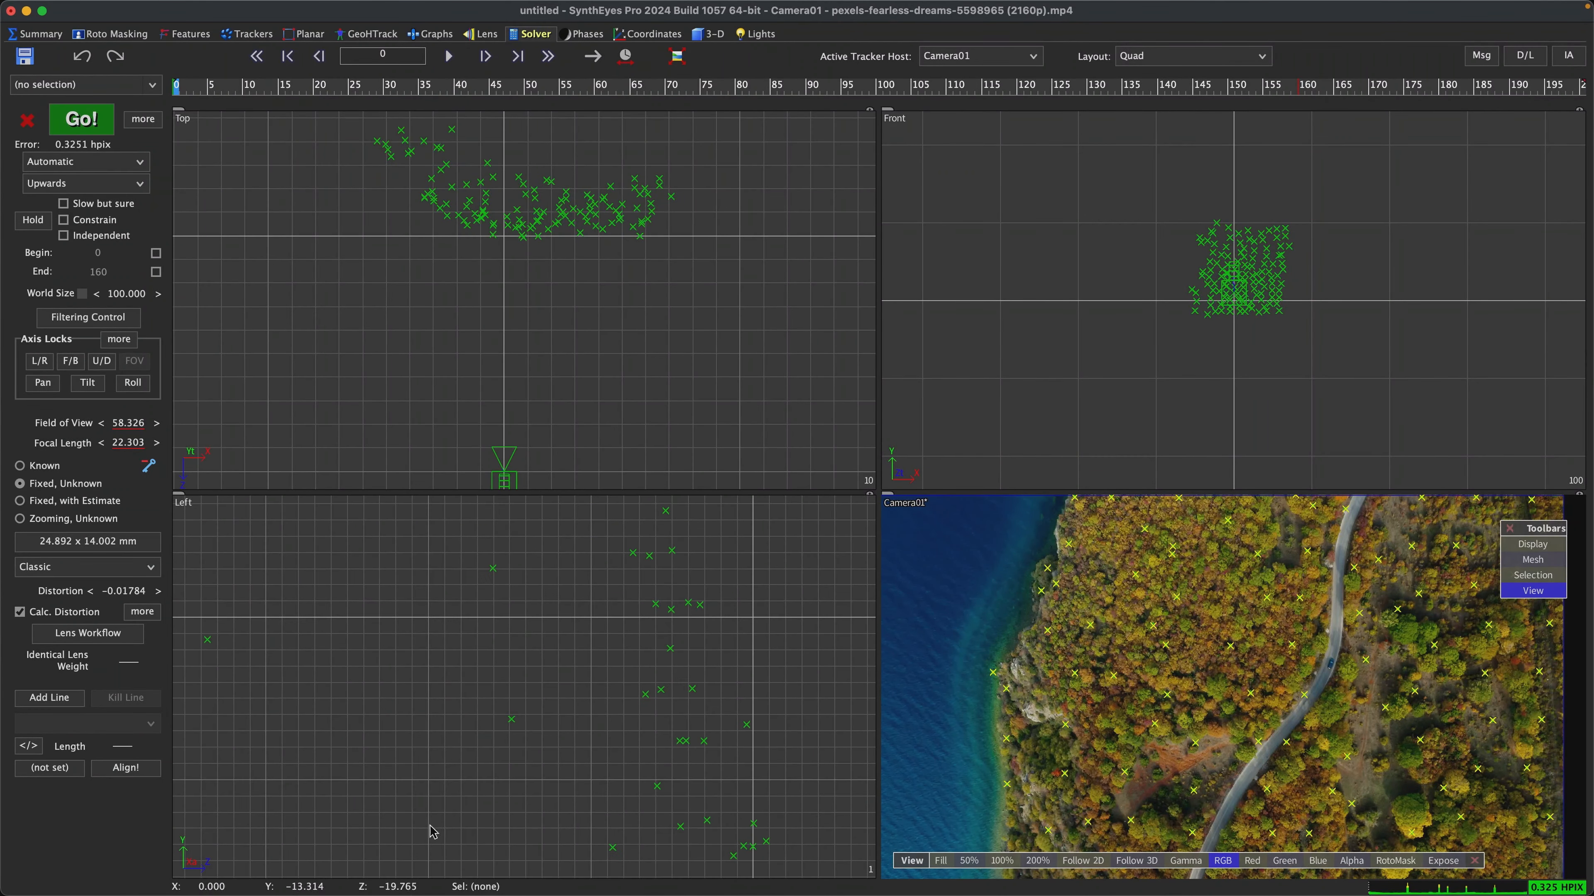
scroll(596, 622, down, 5)
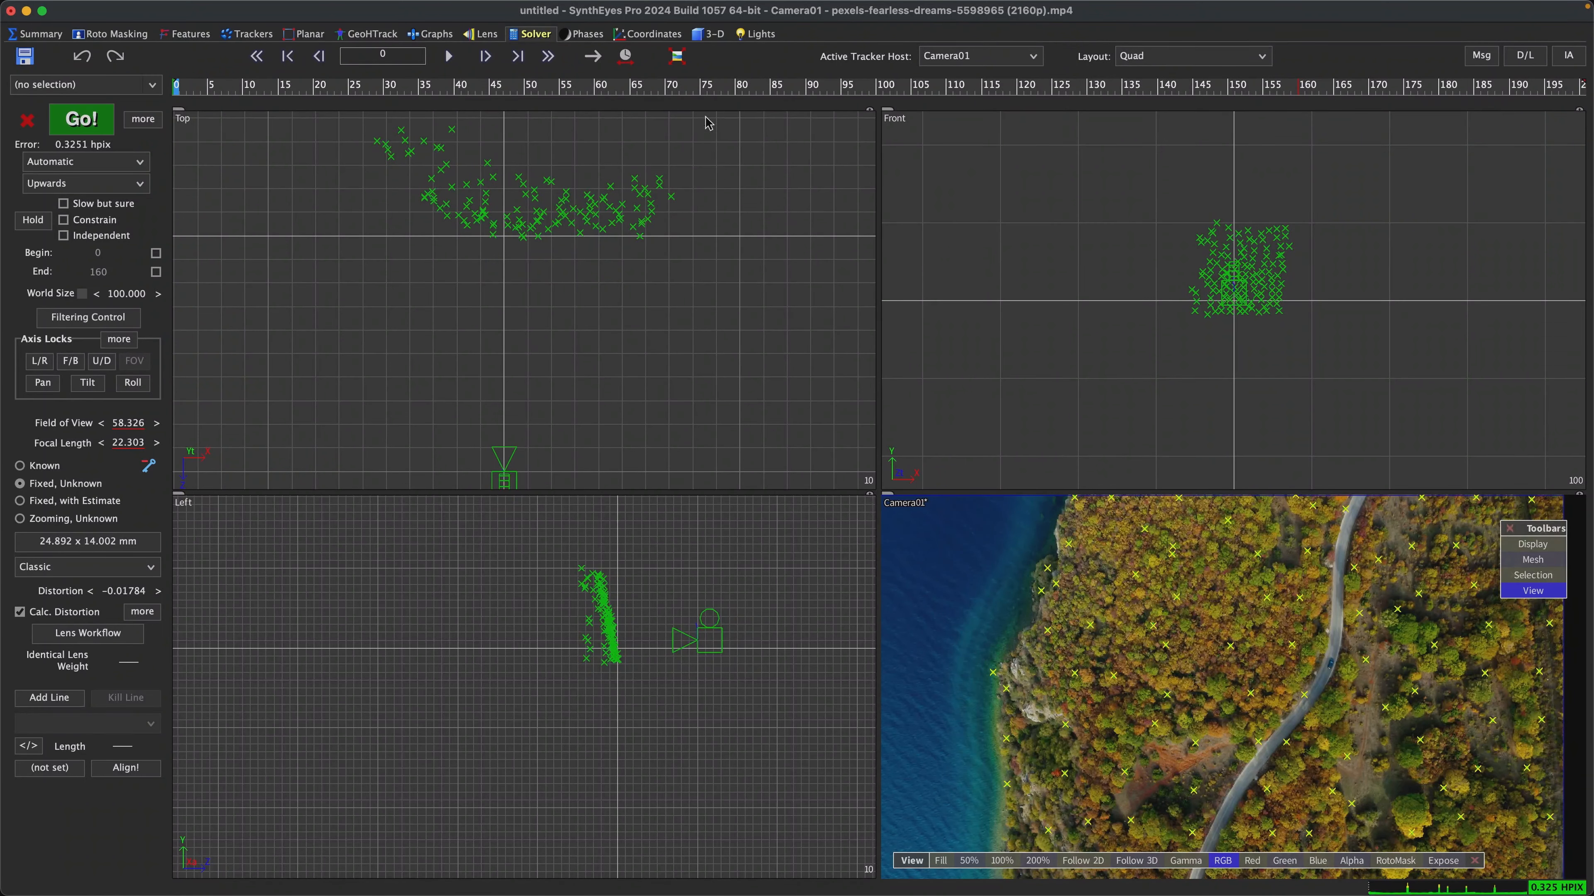
- Align the scene with three trackers: origin in the lower clearing, front-back axis point beside the upper road, and plane point at the road's left edge
click(1187, 56)
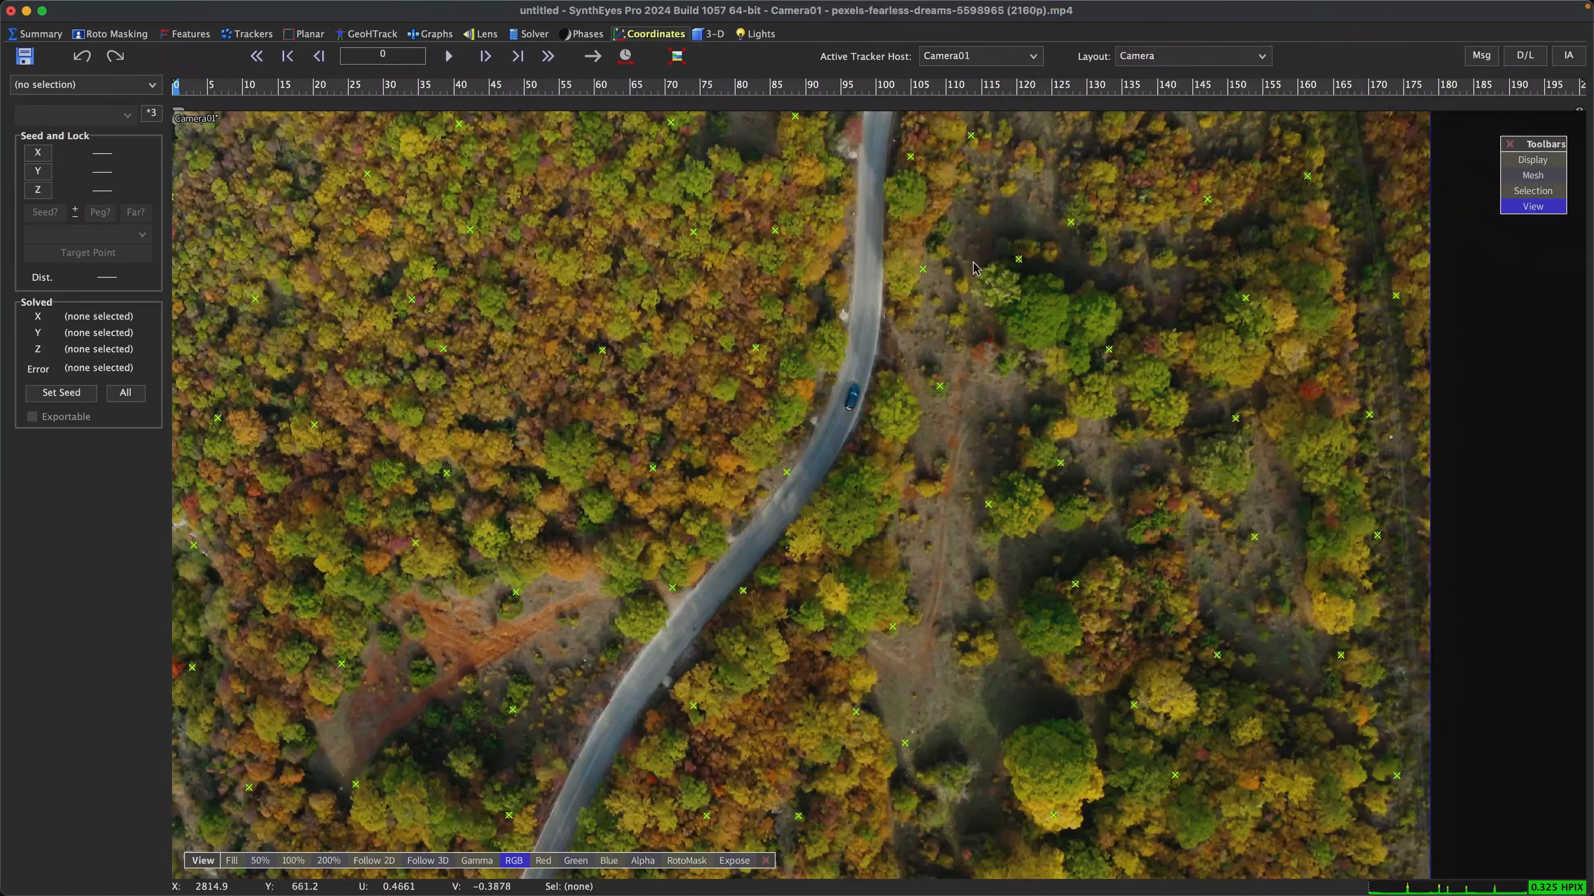
click(157, 114)
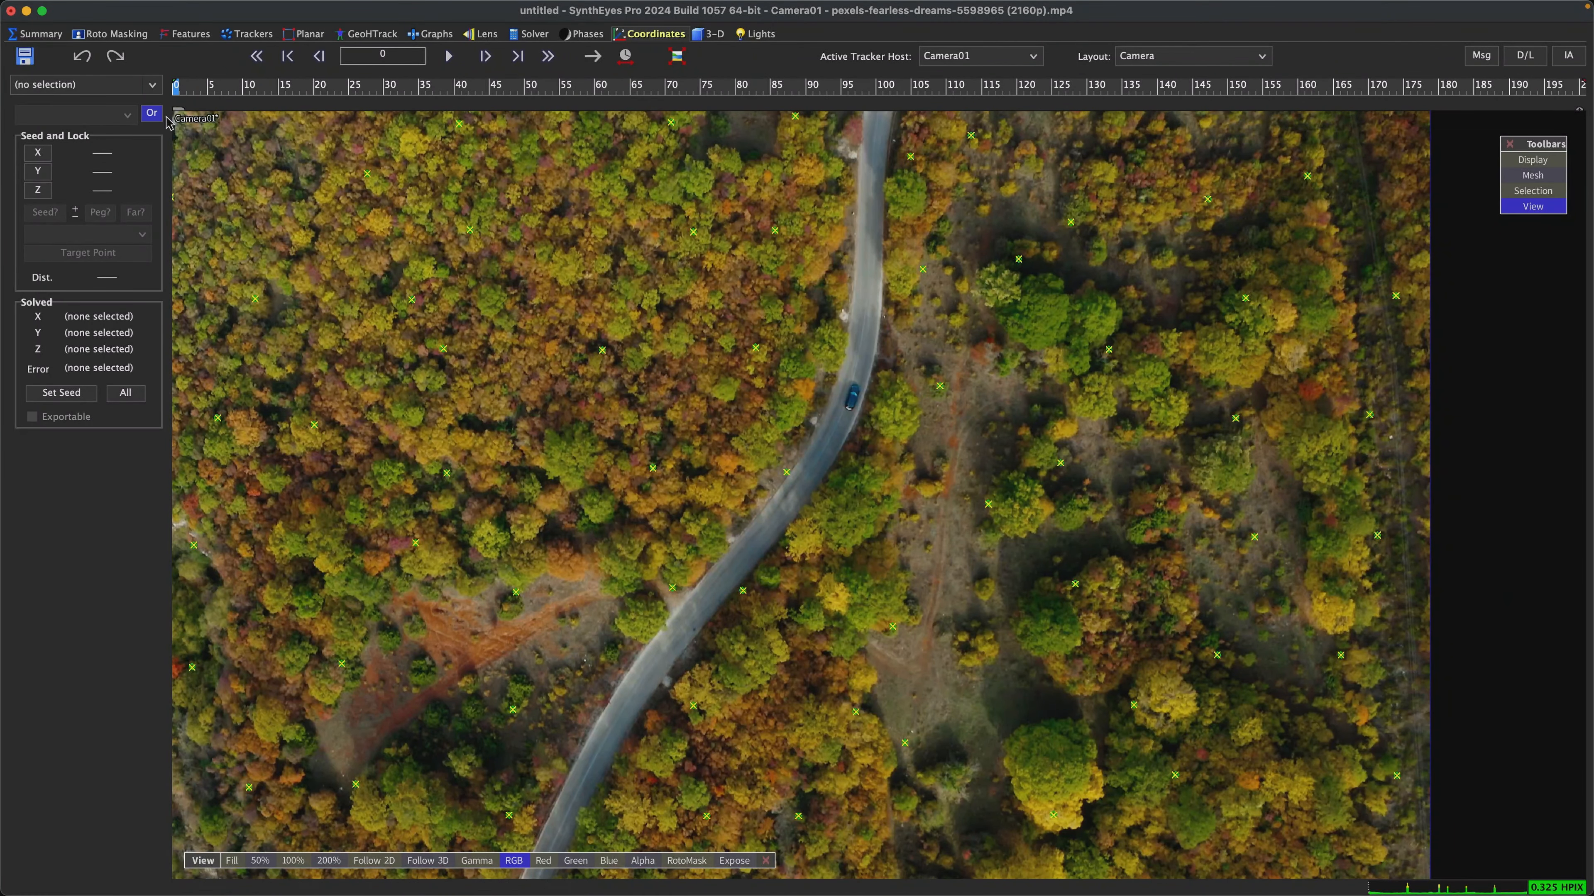
click(905, 744)
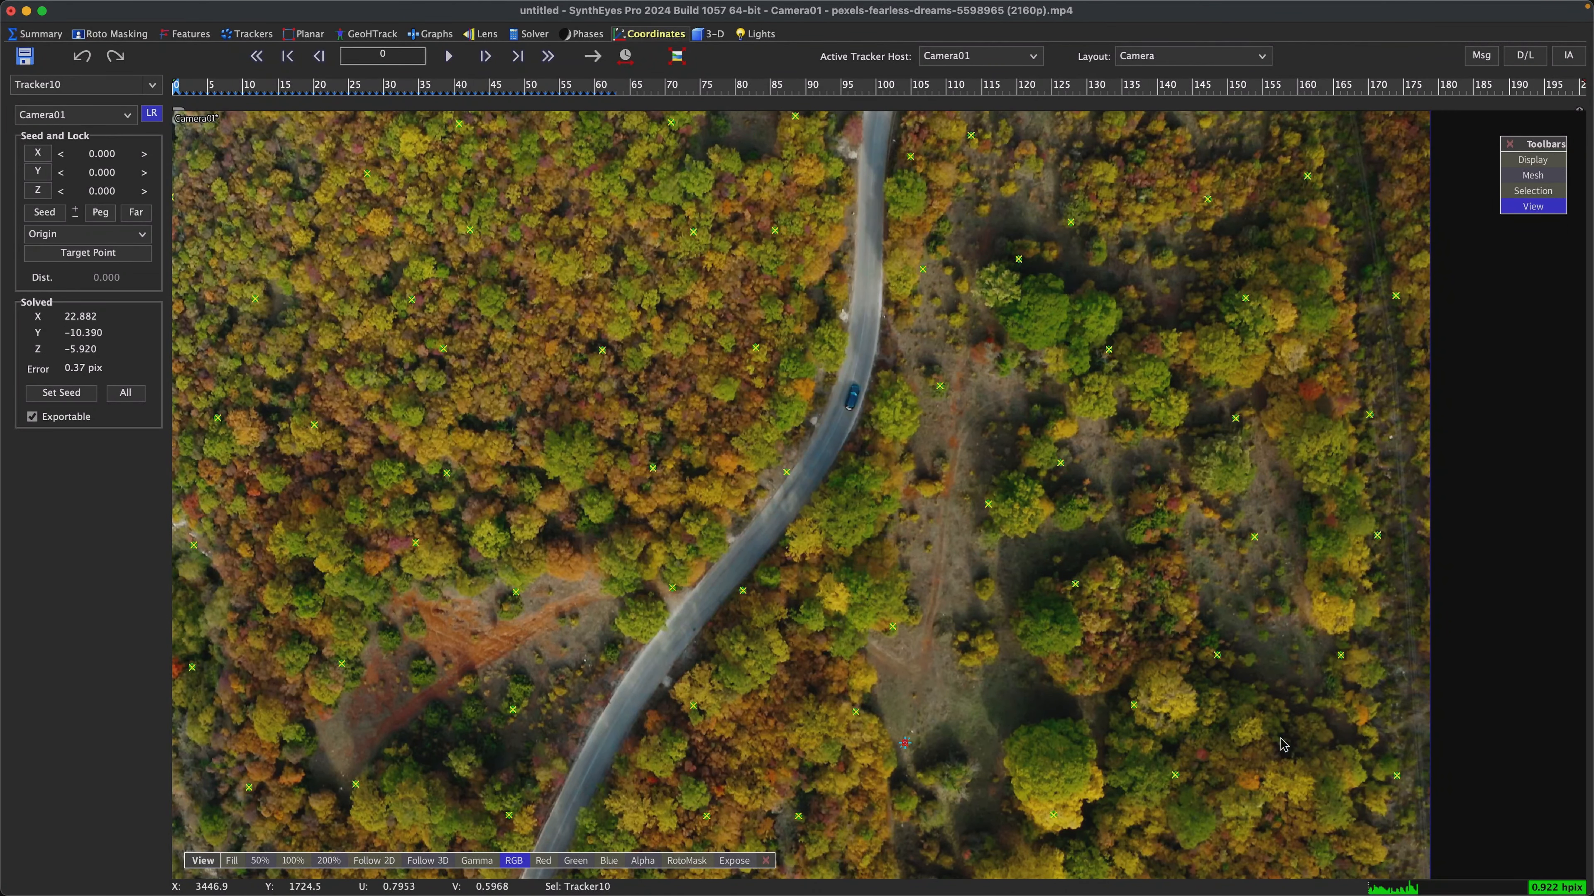
click(155, 113)
click(925, 268)
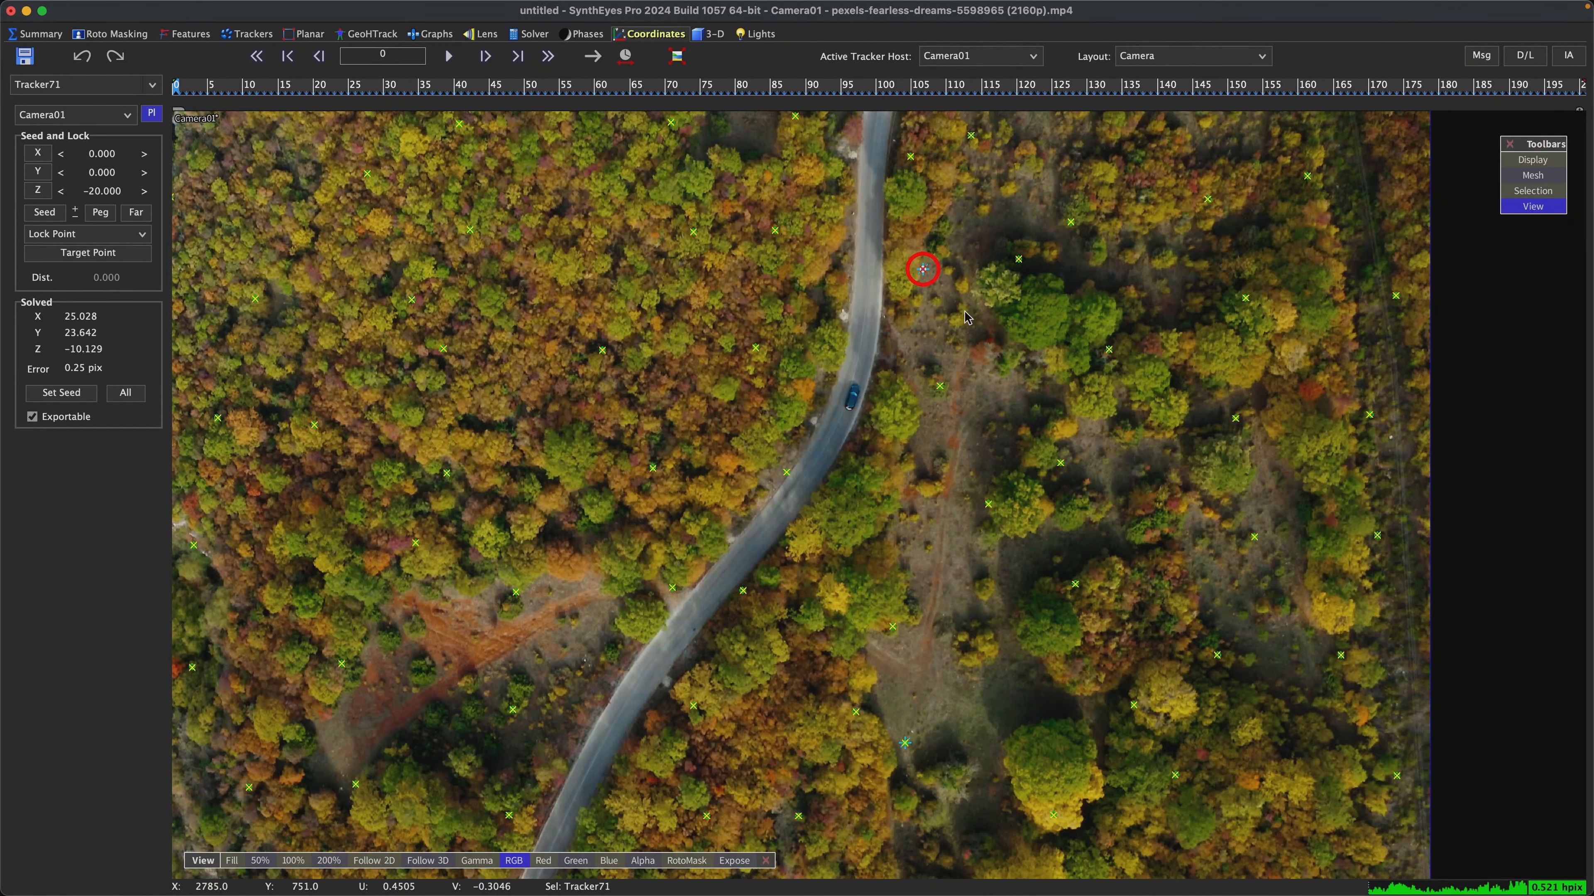
click(785, 472)
click(853, 310)
click(407, 289)
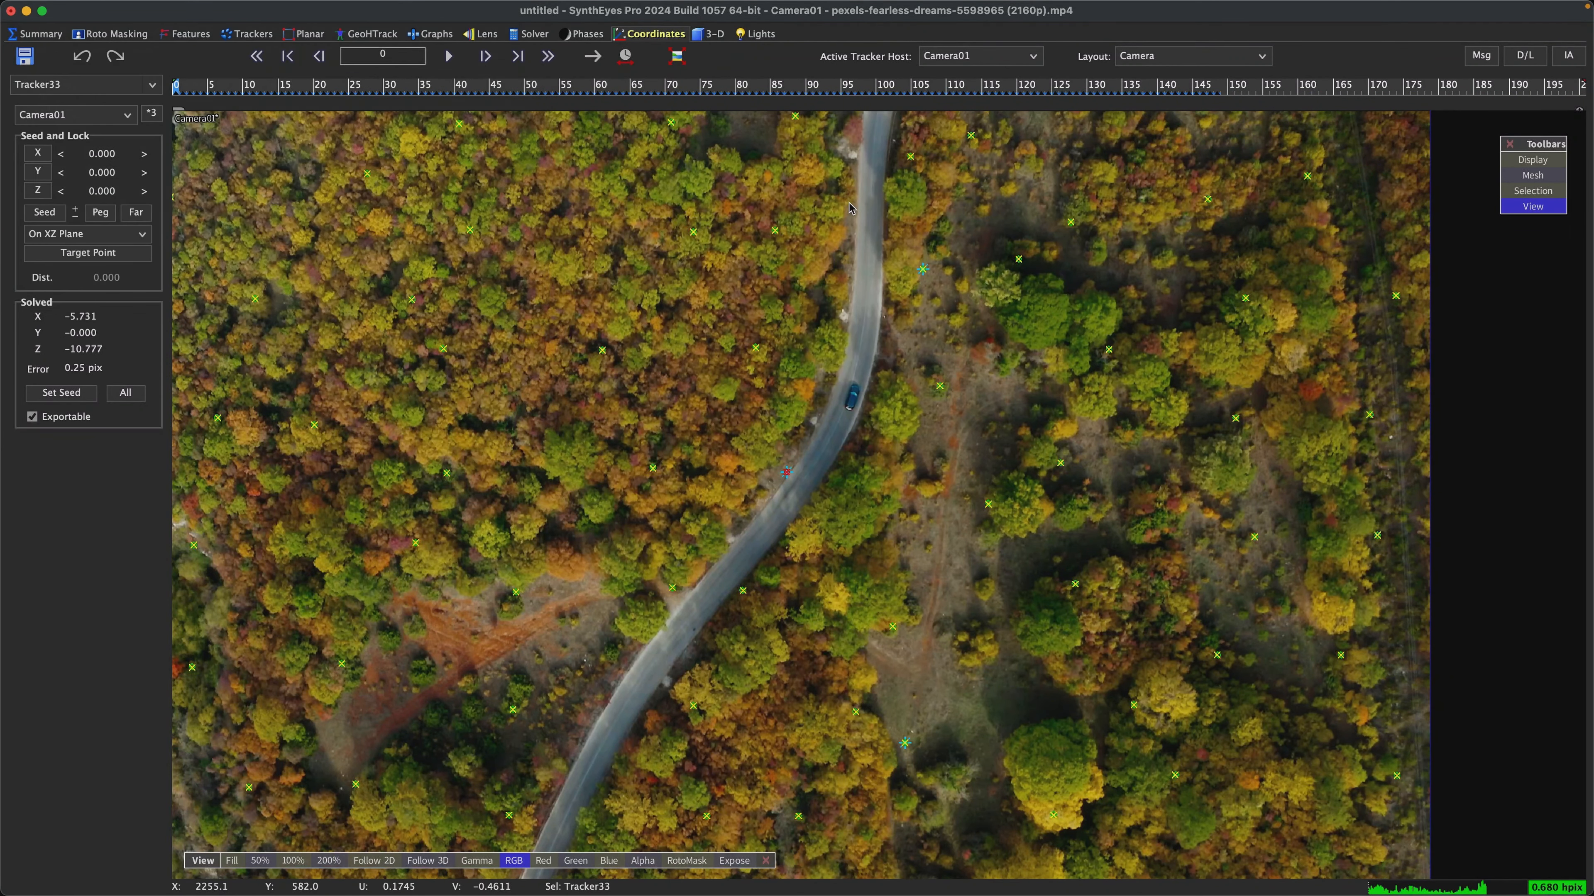
- Examine the realigned point cloud from the Left view in the Quad layout
click(1175, 57)
click(1179, 74)
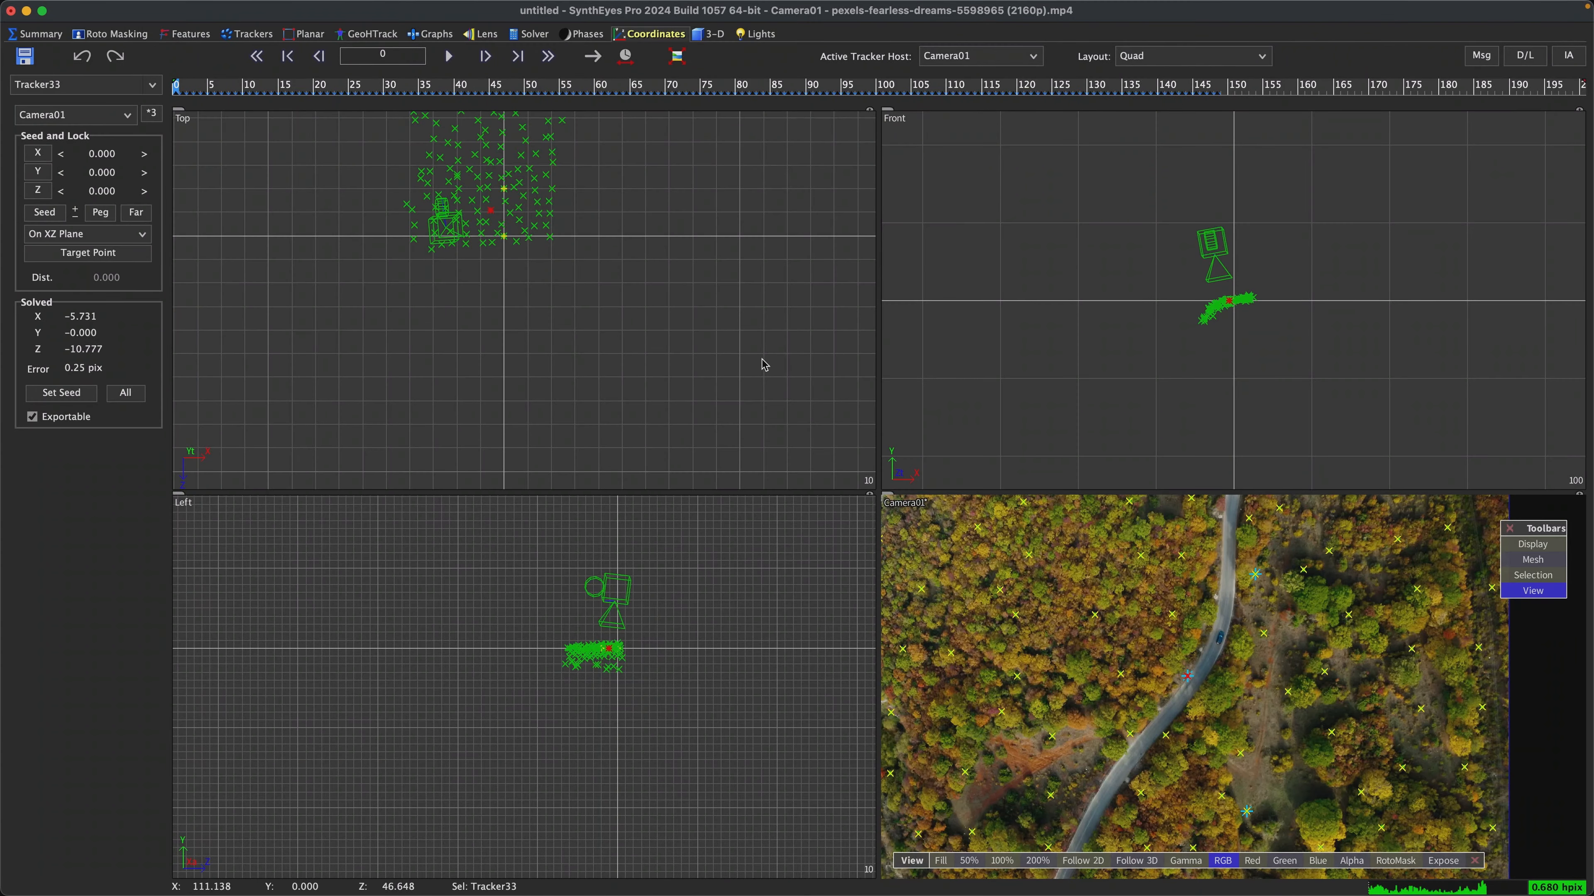
right_drag(620, 658, 807, 256)
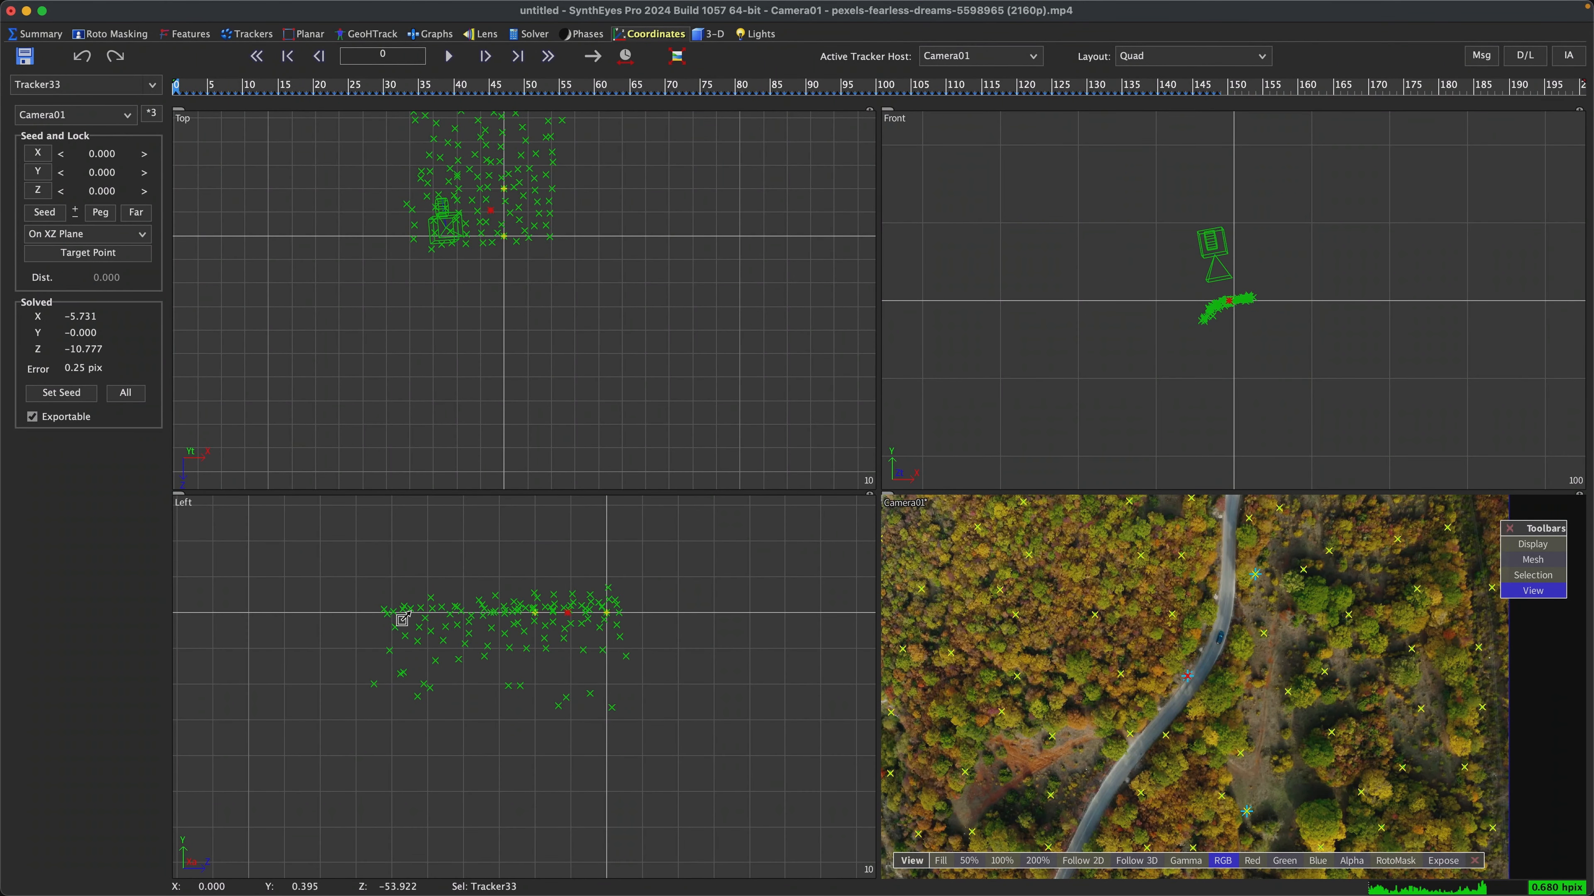
- At frame 149, constrain four ground trackers around the road bends and the clearing to Any XZ Plane (floor)
click(1192, 56)
click(1180, 38)
drag(177, 84, 1224, 85)
click(676, 200)
shift+click(607, 453)
shift+click(763, 474)
shift+click(993, 436)
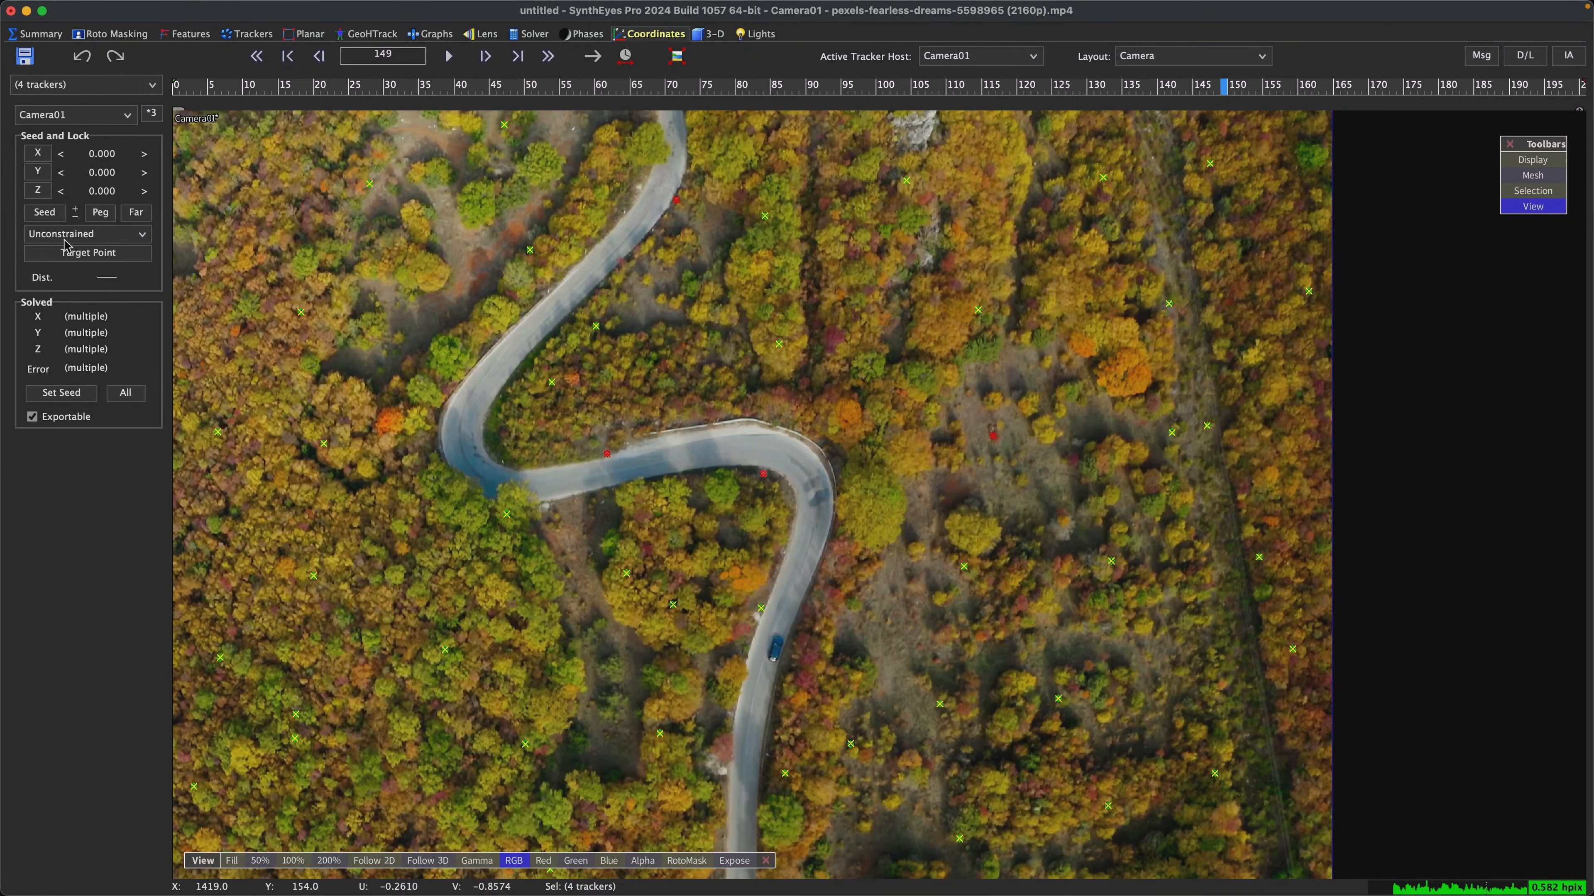
click(89, 235)
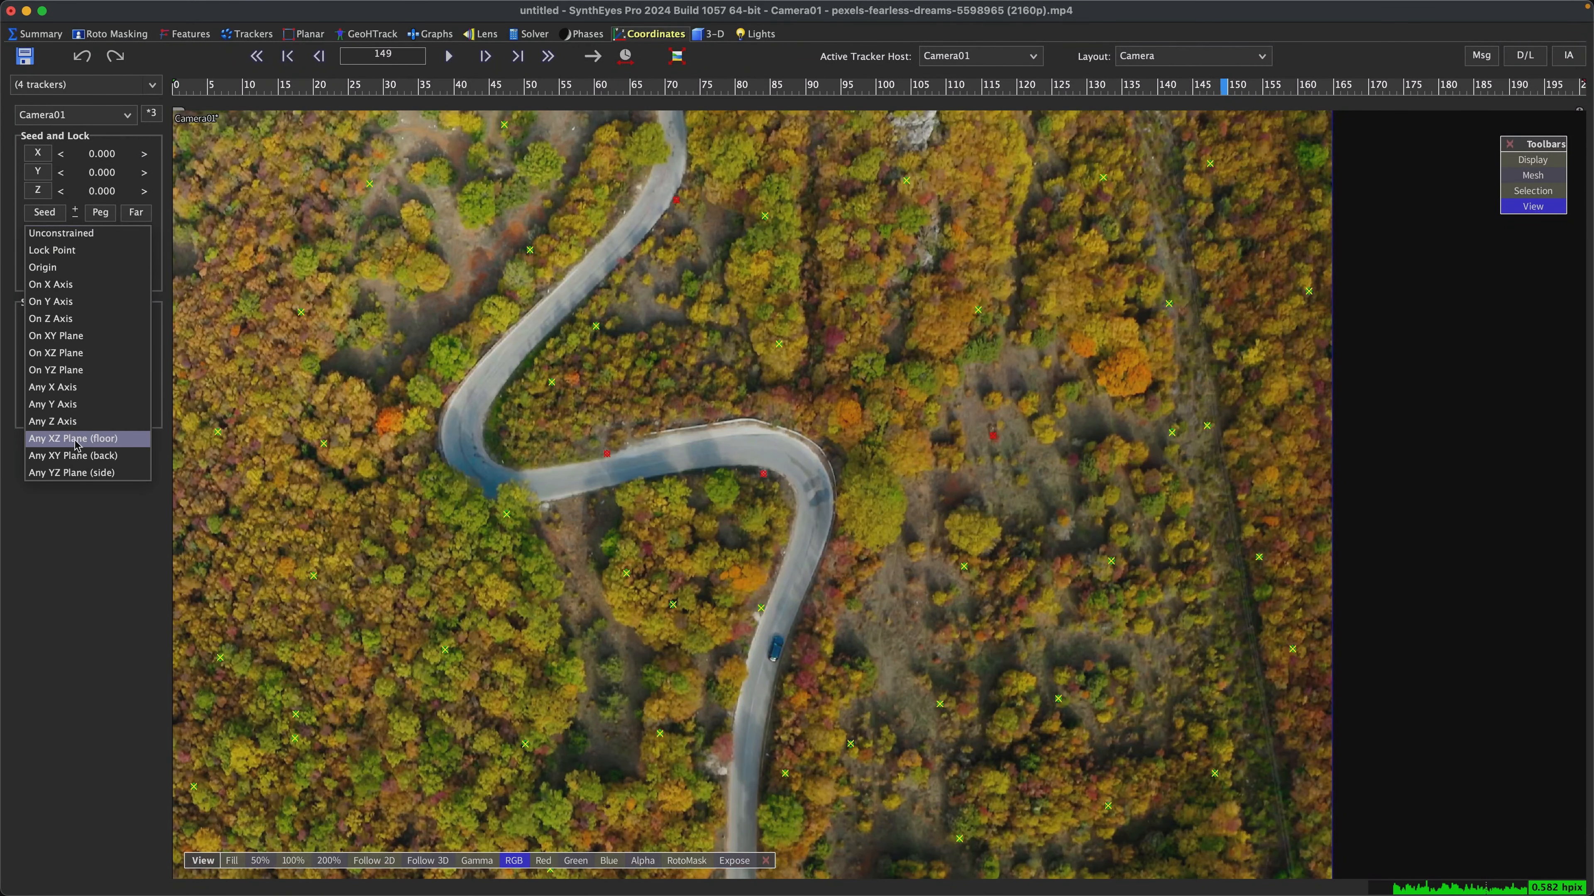
click(106, 443)
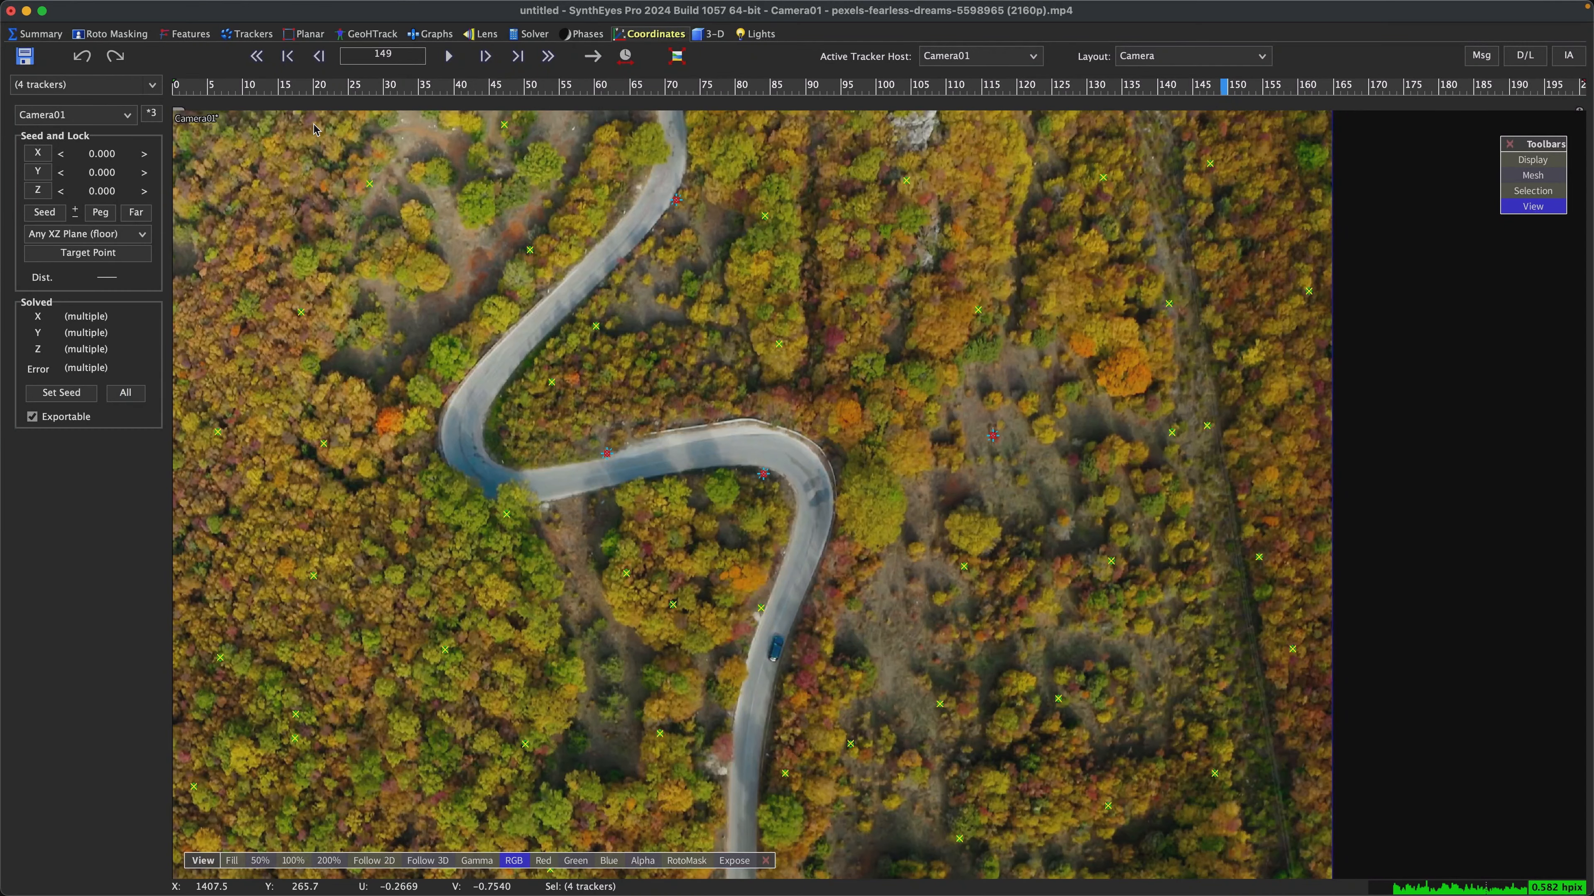
- Re-solve the scene with the Refine technique and accept the solution
click(530, 34)
click(81, 119)
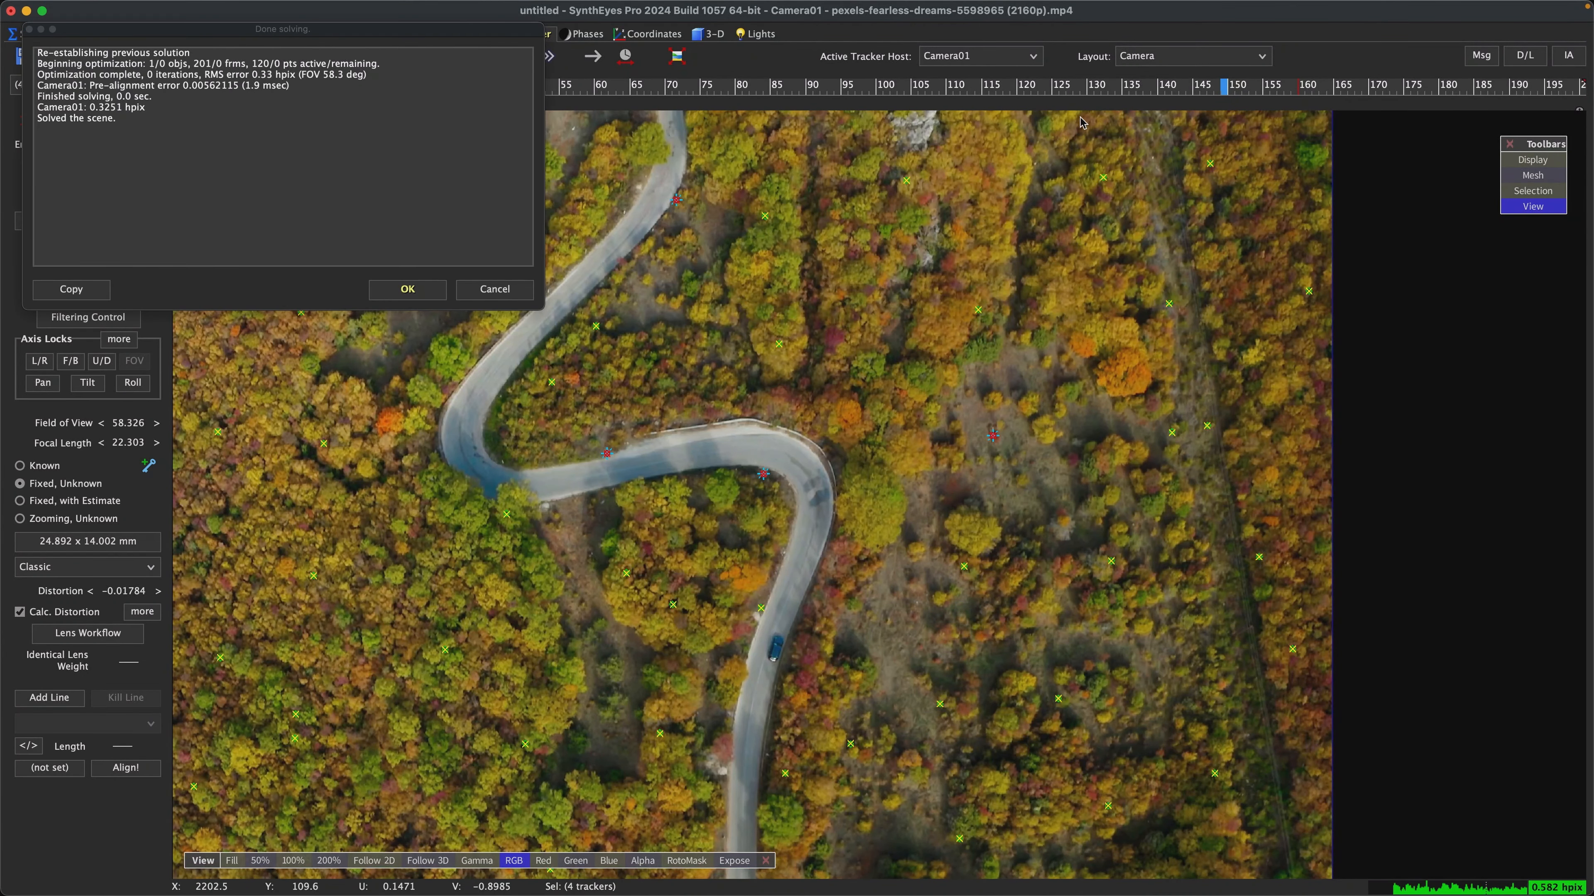
click(407, 294)
- Compare the scene alignment before and after the refined solve in the Quad layout by undoing and redoing it
click(1180, 56)
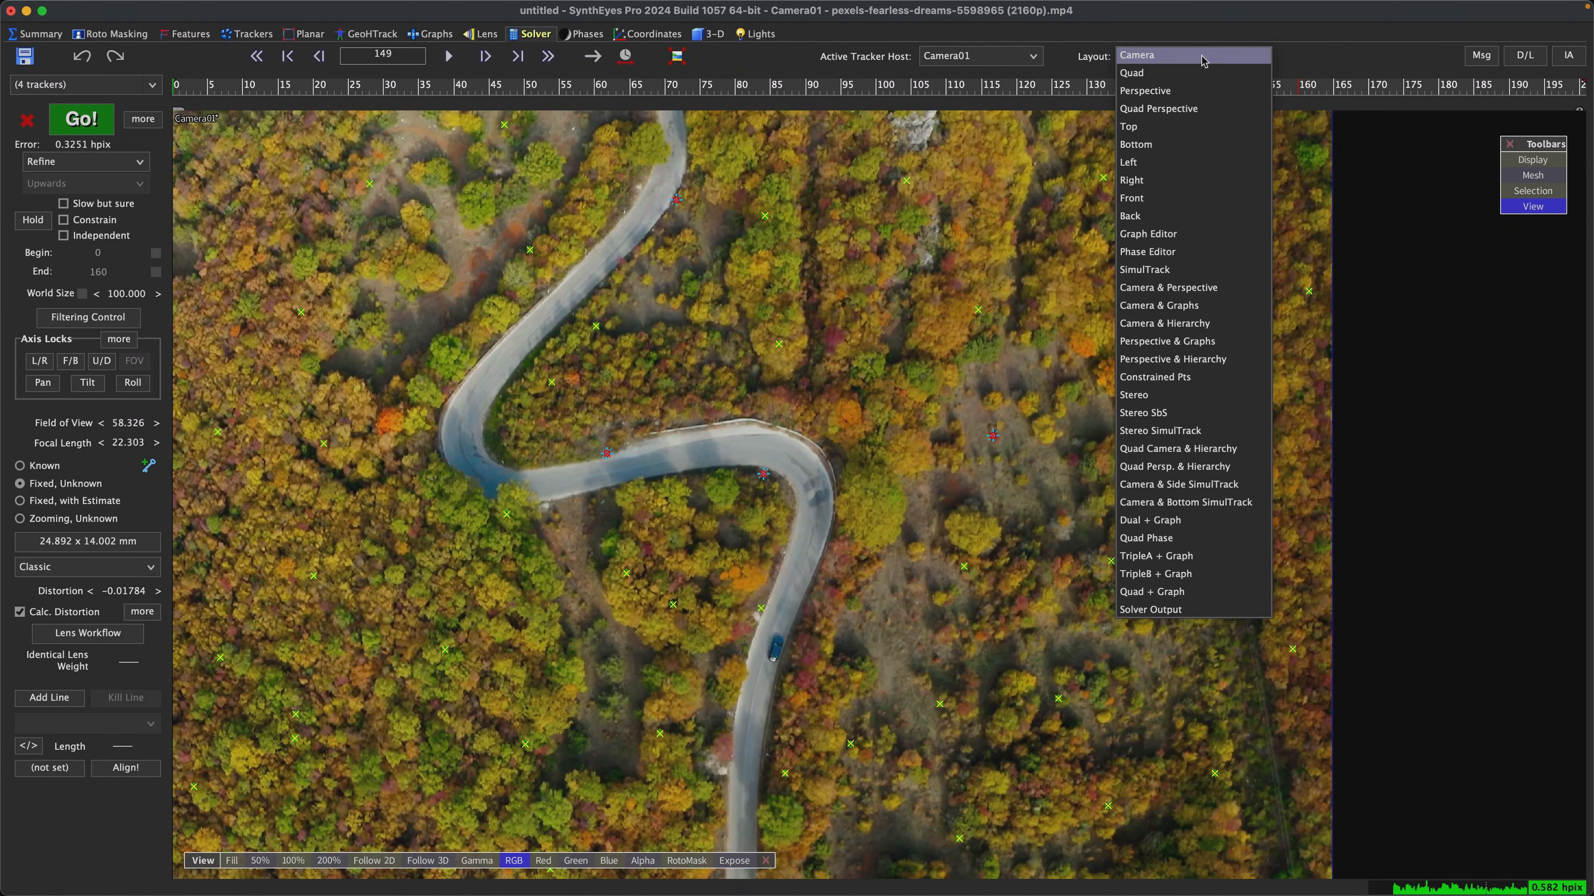
click(1191, 77)
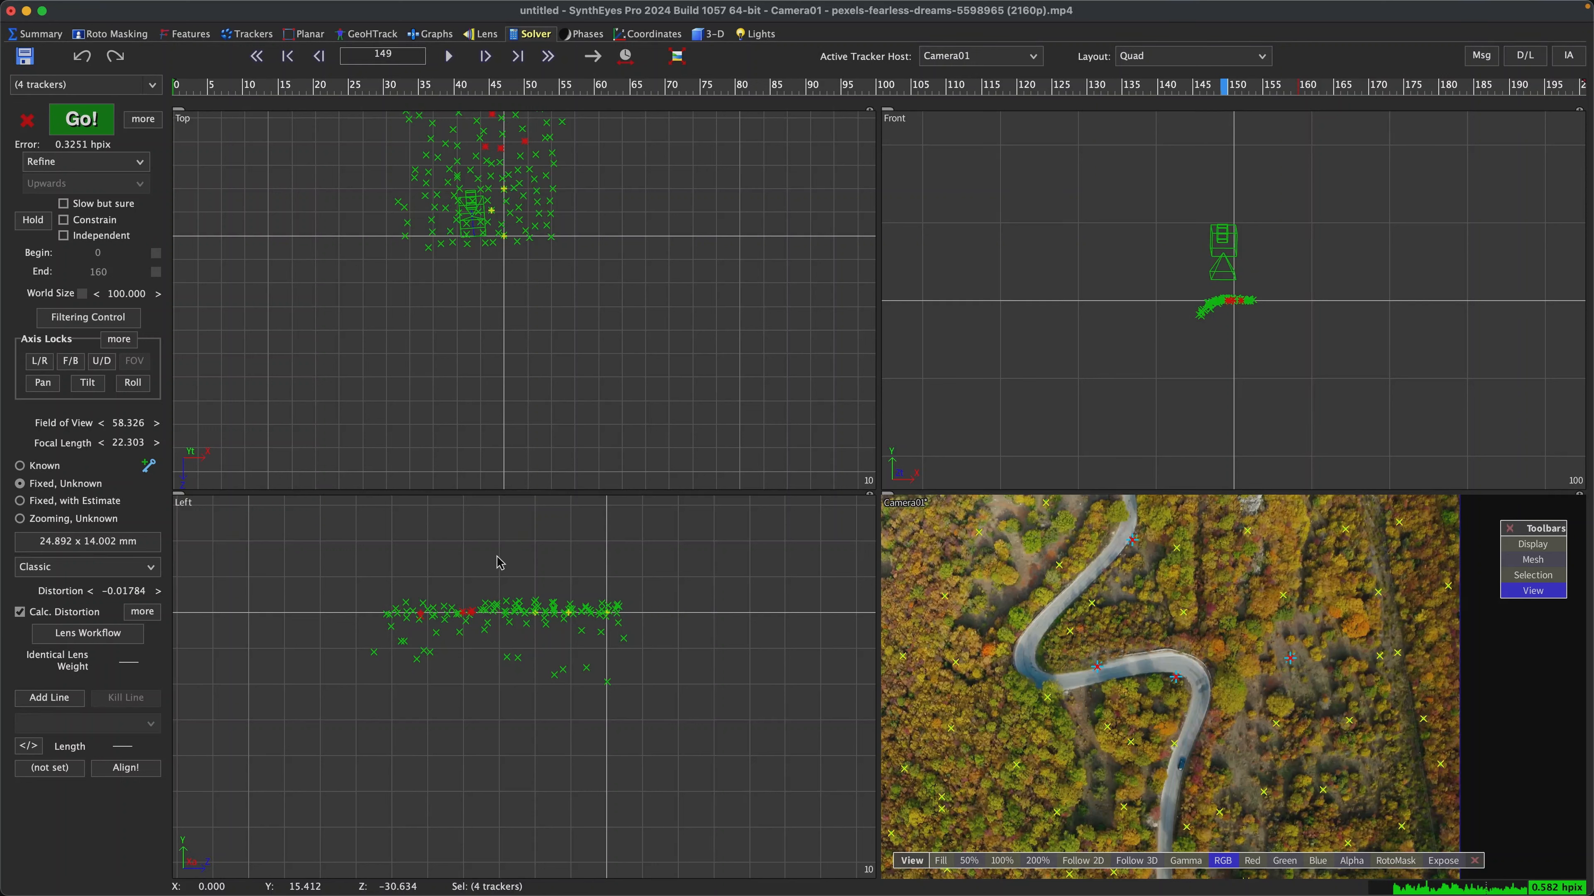
key(super+z)
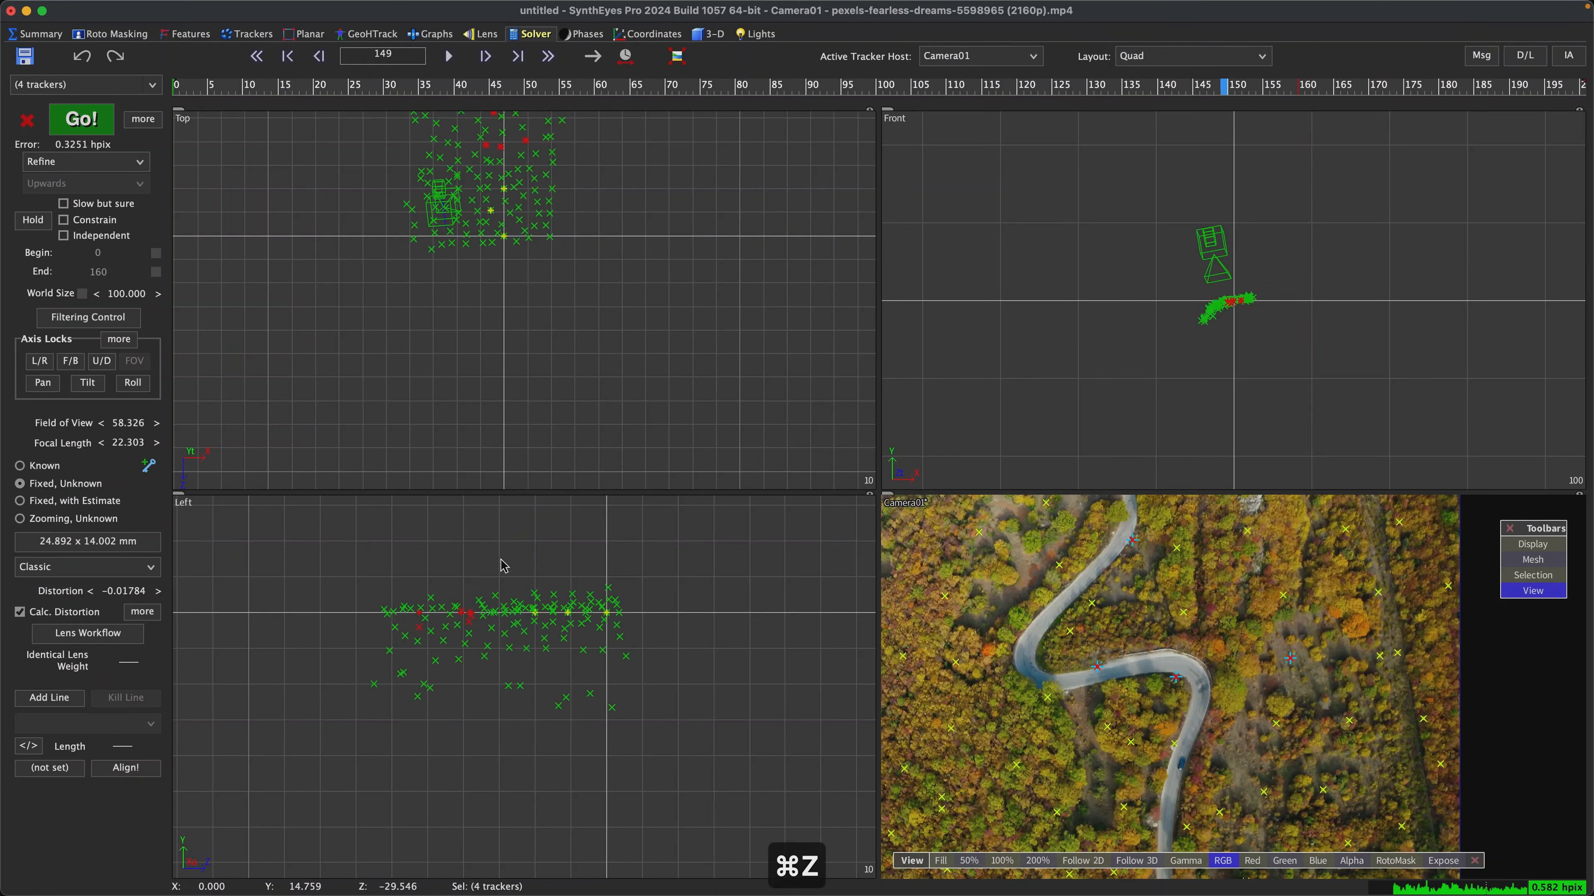
key(super+shift+z)
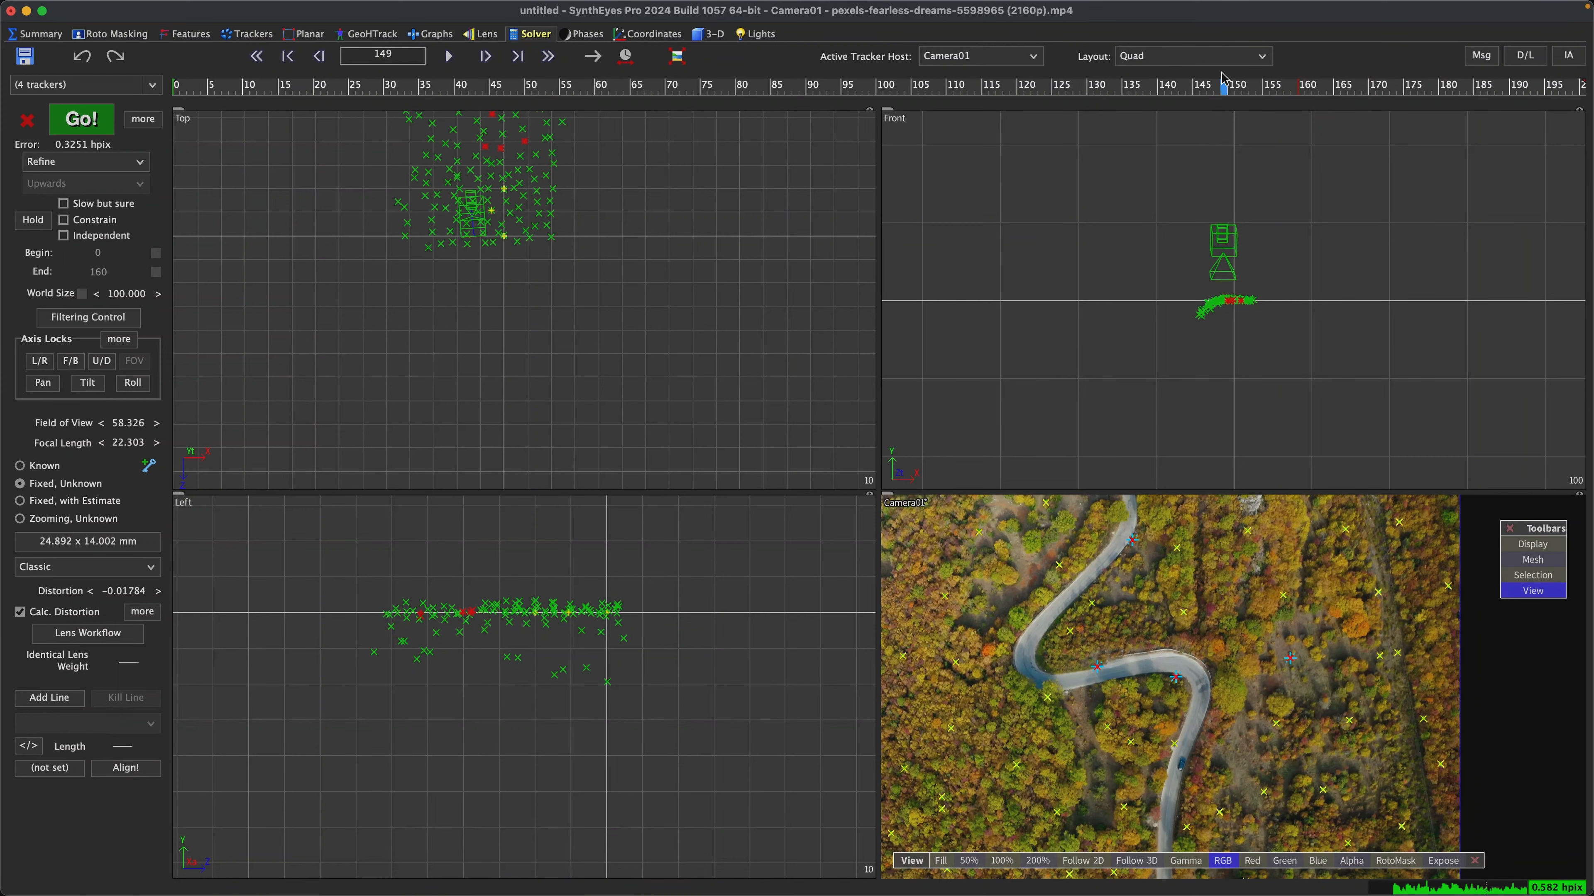
- At frame 0 in the Camera layout, add a tracker on the blue car and shrink it to a size of about 0.0089
click(1176, 57)
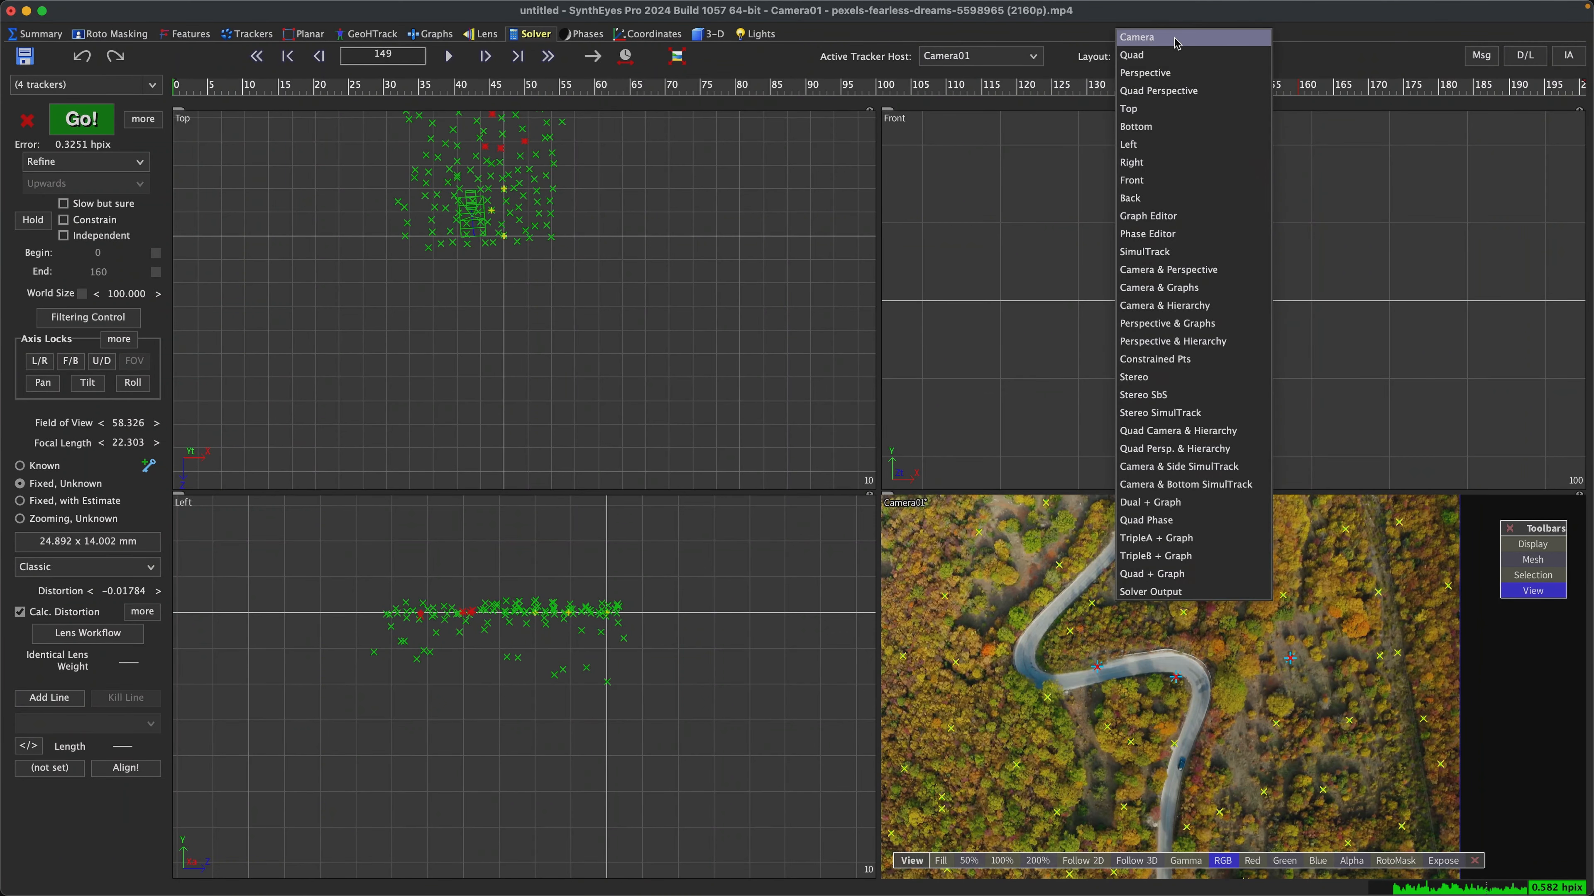
click(1176, 43)
click(372, 88)
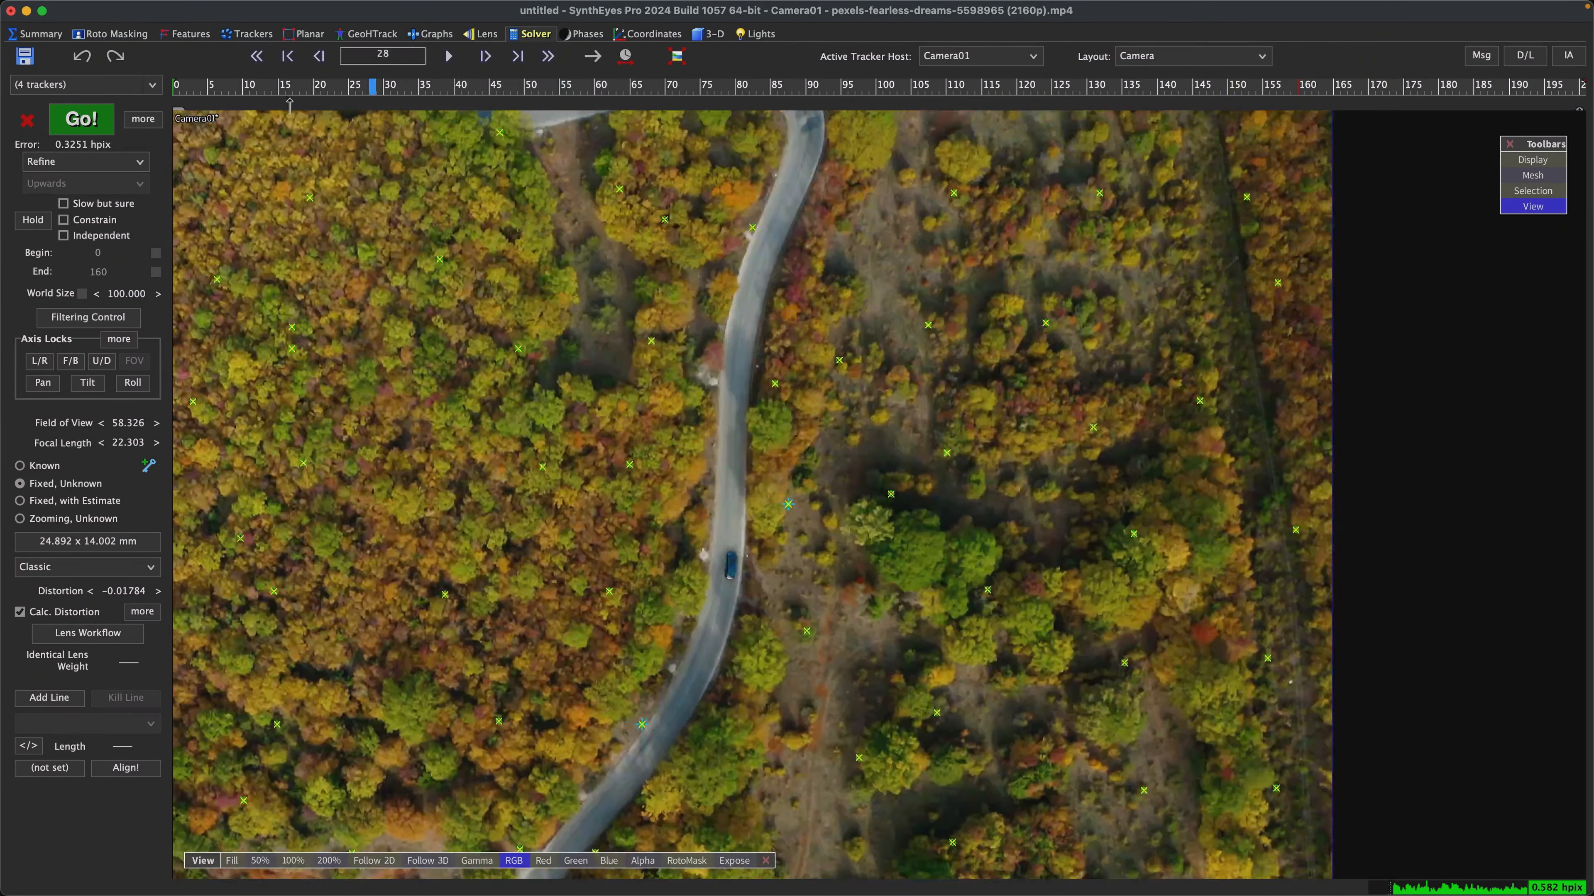
drag(290, 100, 104, 125)
click(248, 34)
scroll(700, 552, up, 5)
click(699, 550)
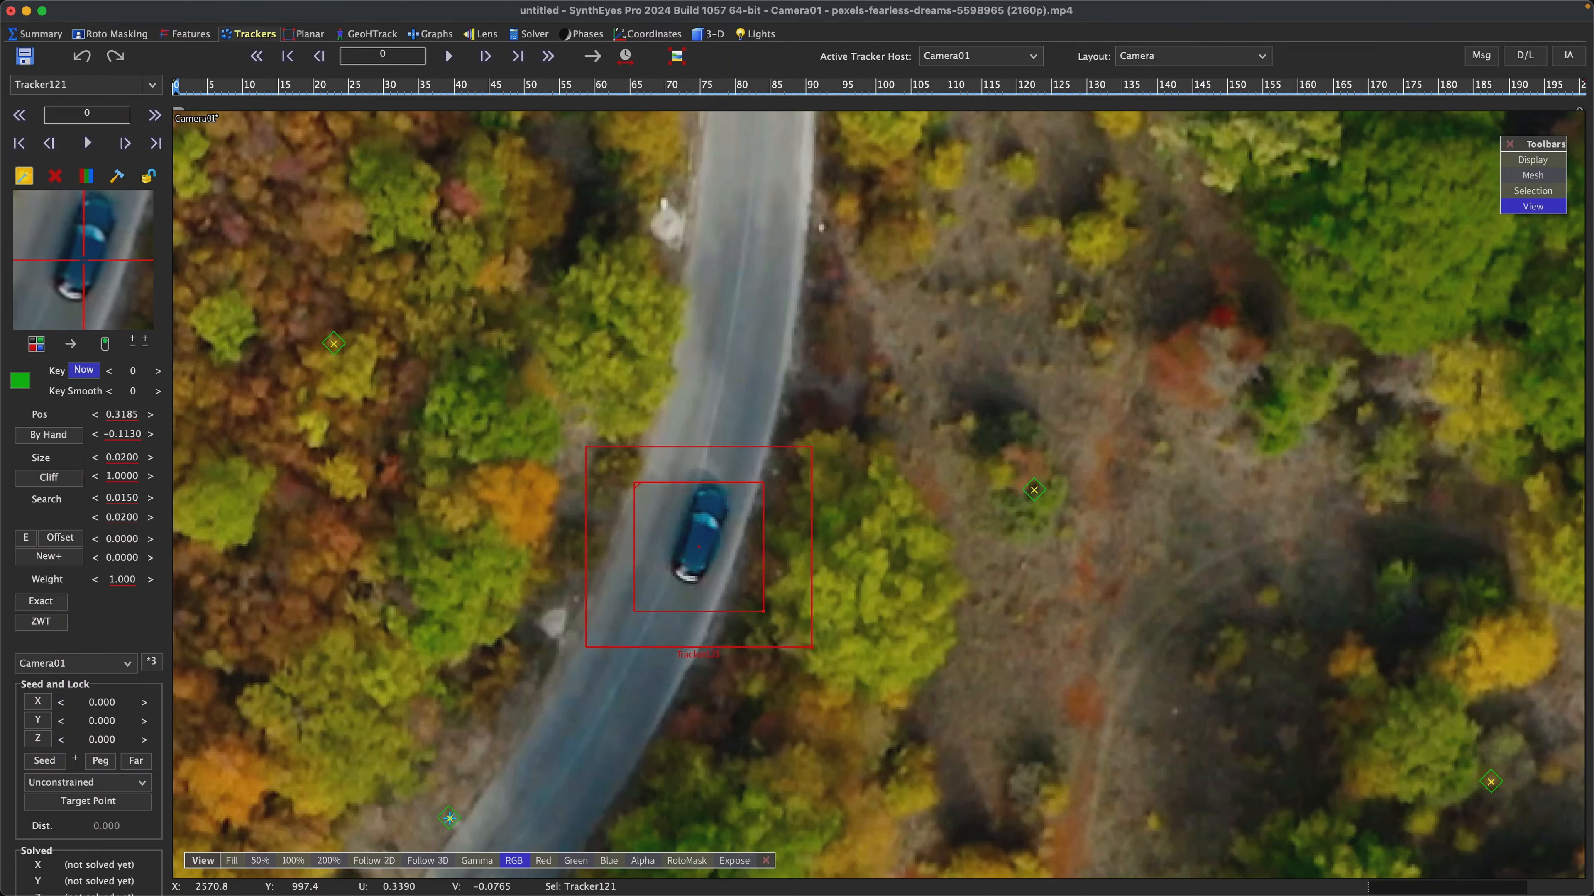
drag(763, 610, 728, 576)
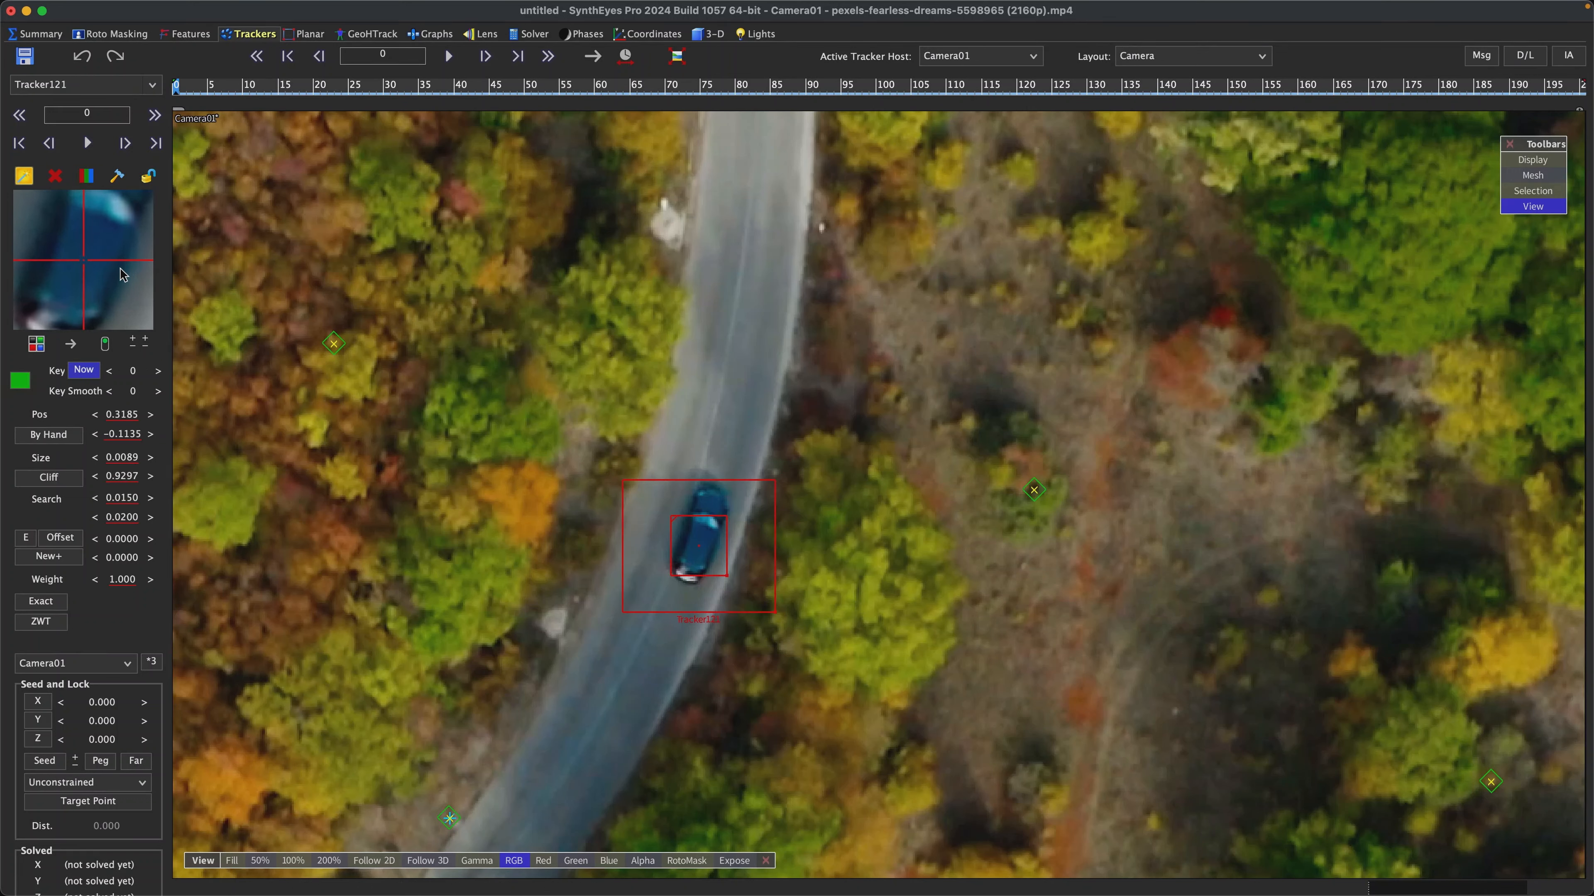
- Set the car tracker's Key and Key Smooth values to 10 and check the Preroll by Key Smooth option
click(155, 370)
click(155, 371)
click(155, 373)
click(156, 375)
click(227, 9)
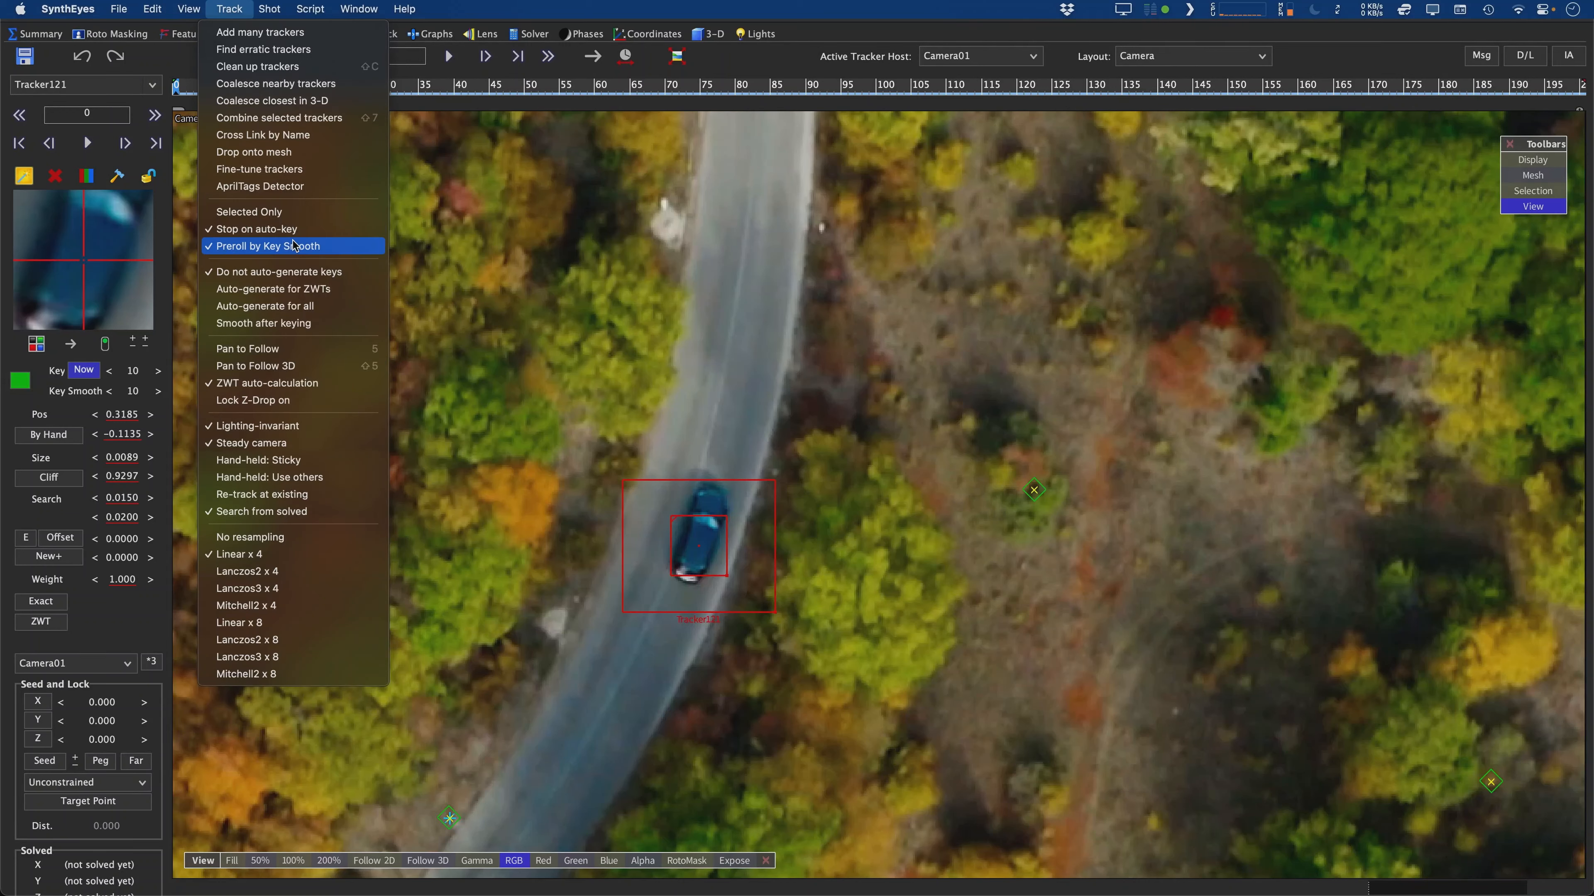
click(544, 215)
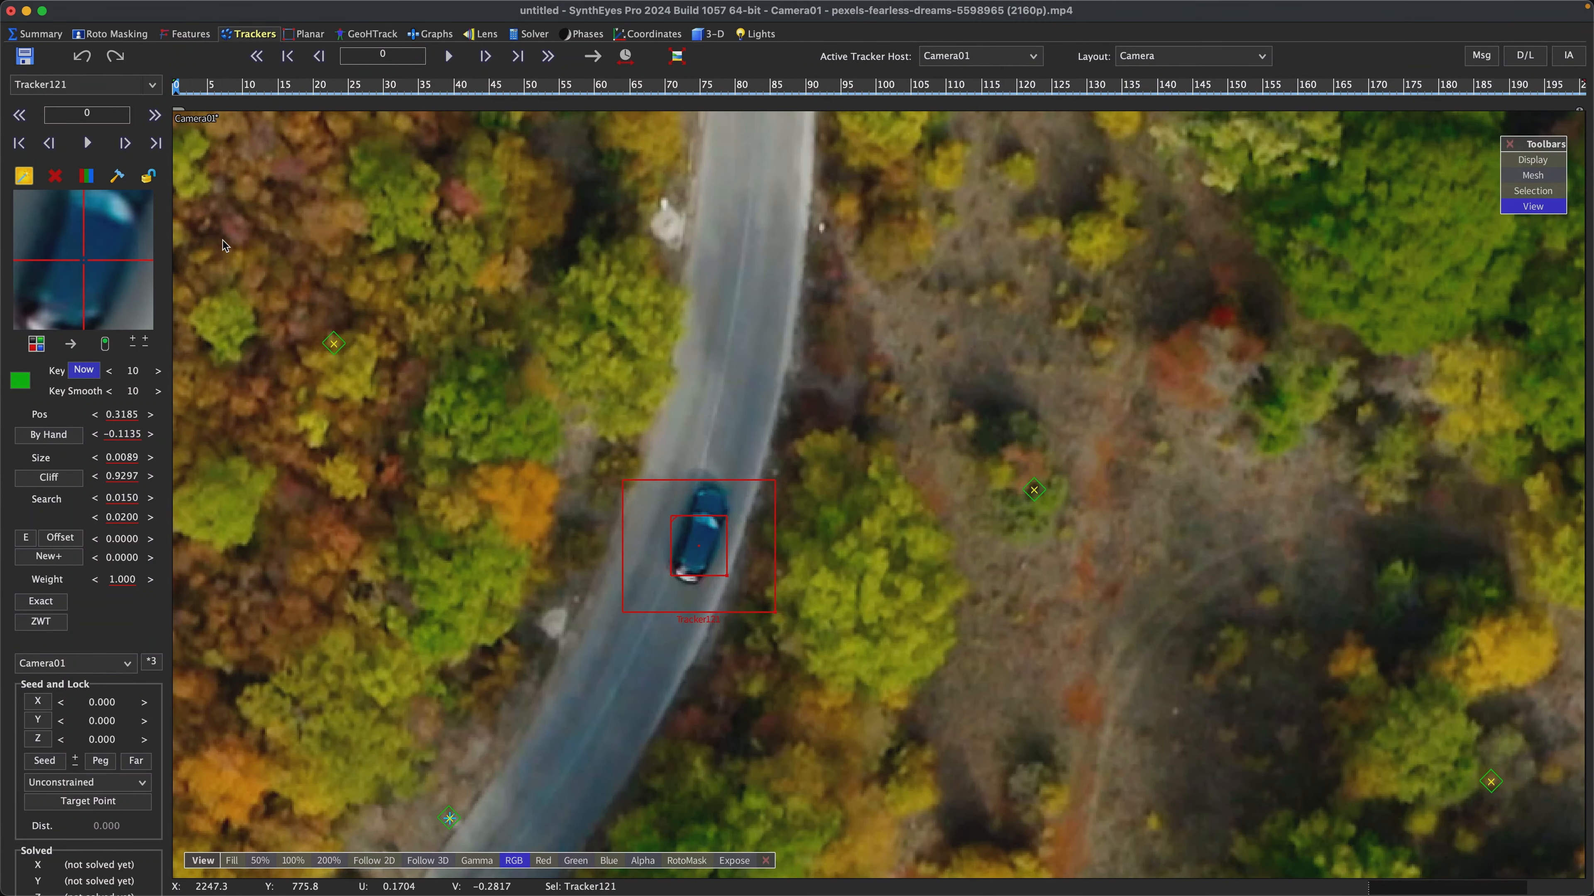
- Track the car forward from frame 0 to frame 50 in ten-frame keyed increments
key(space)
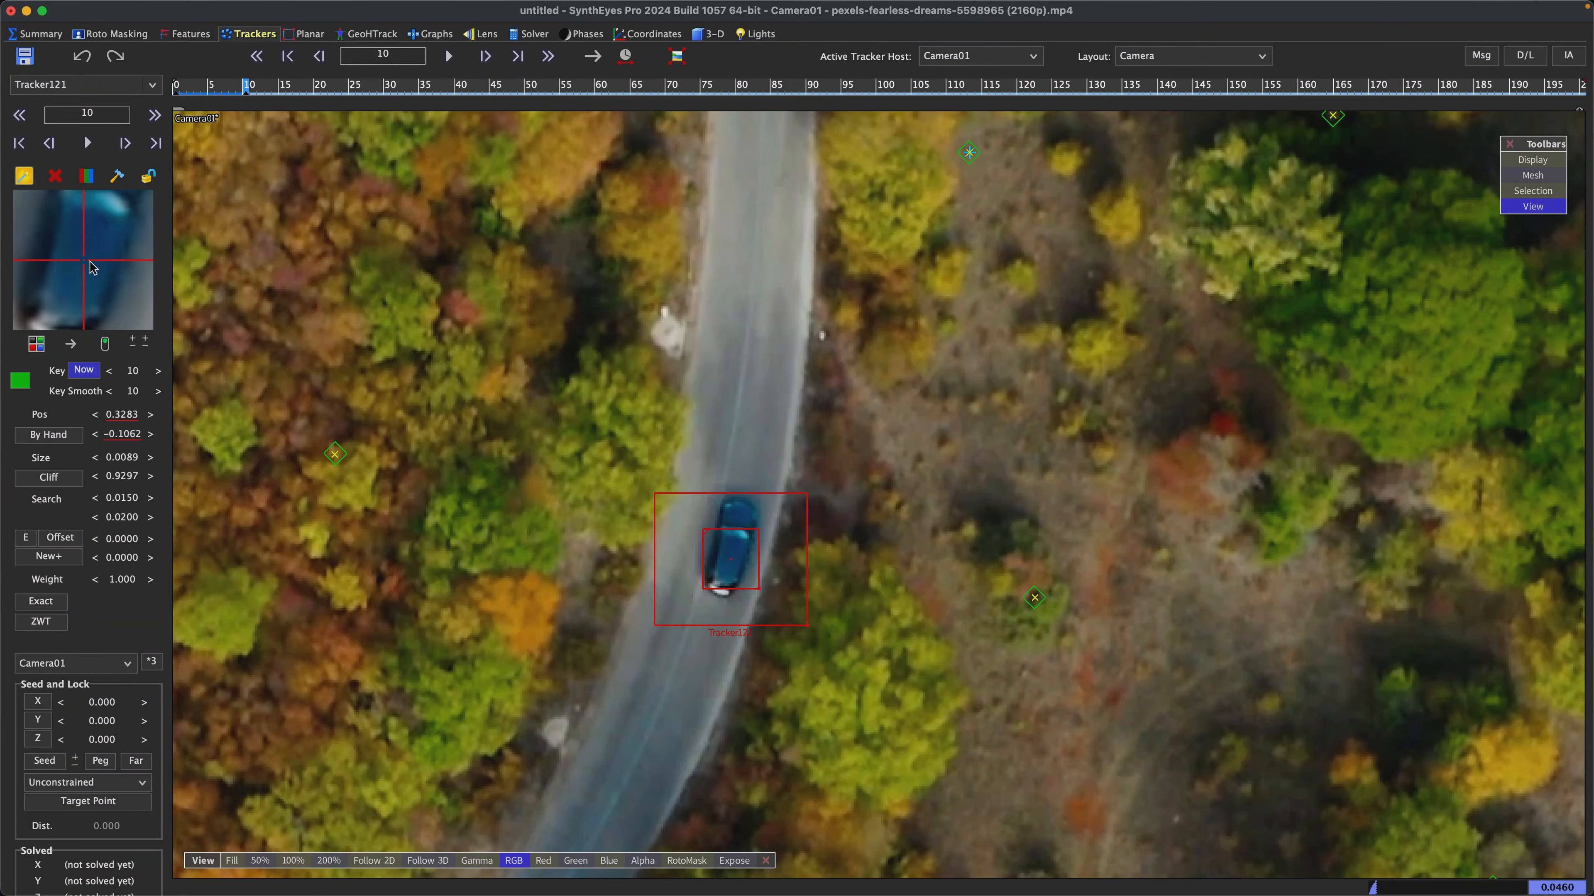
key(space)
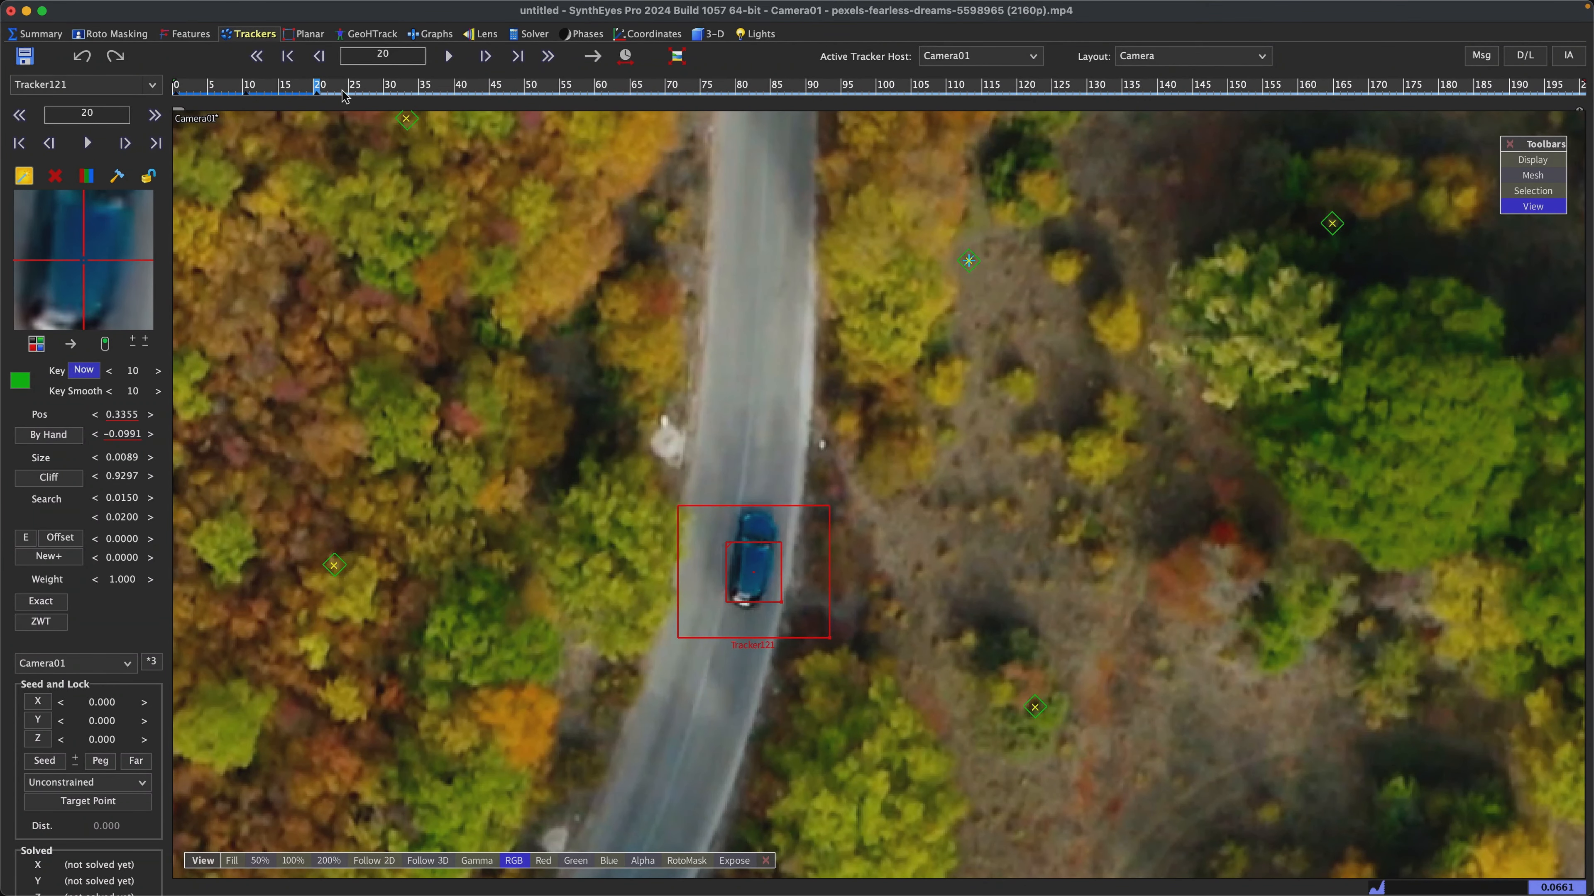
key(space)
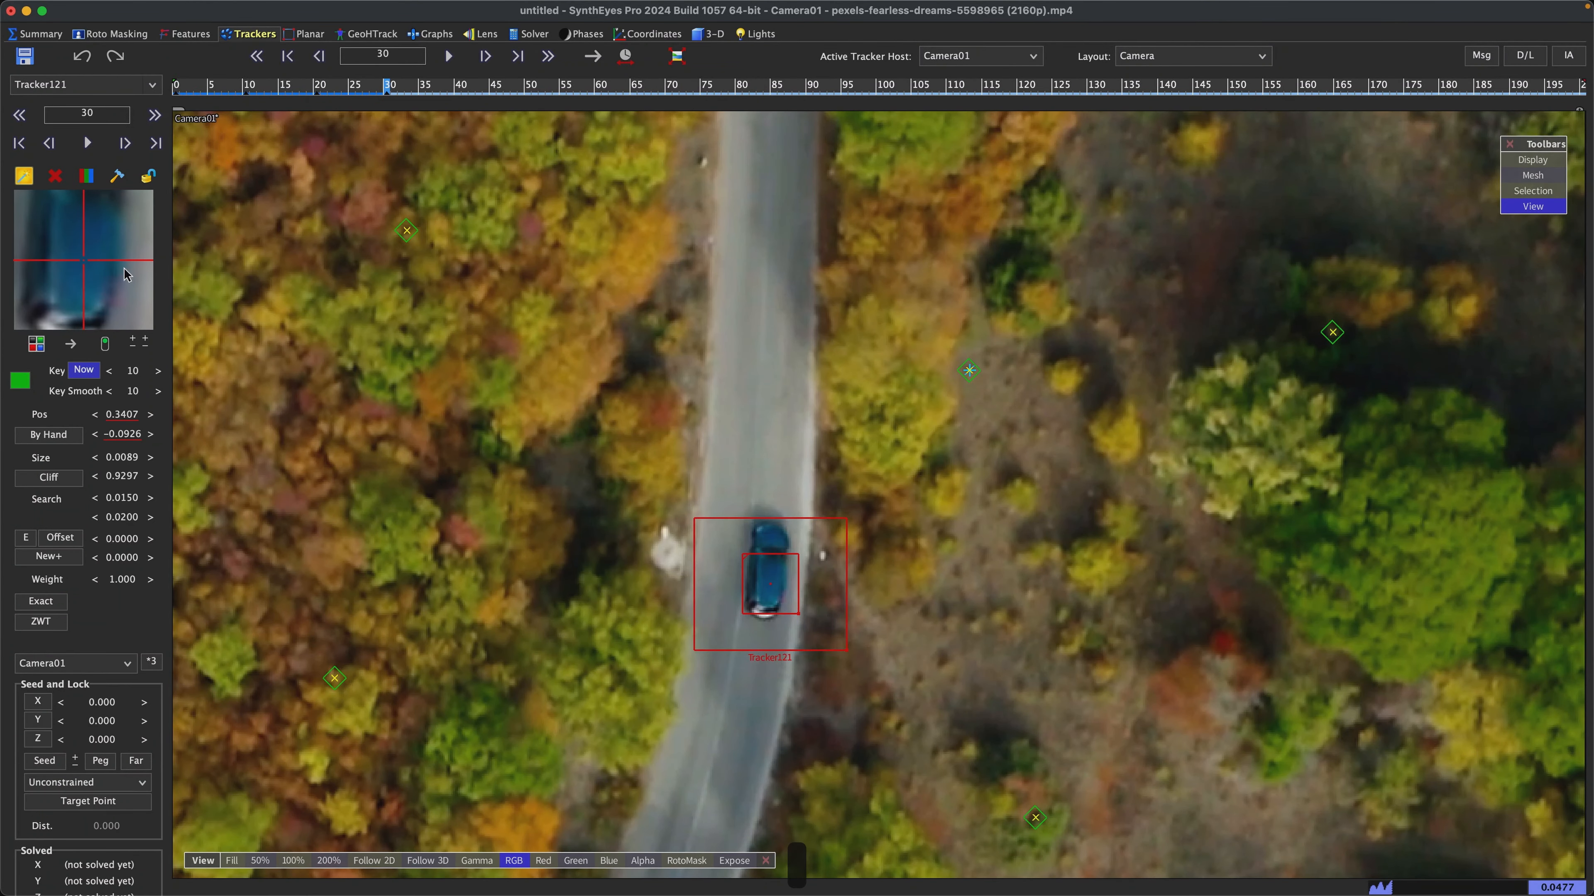
key(space)
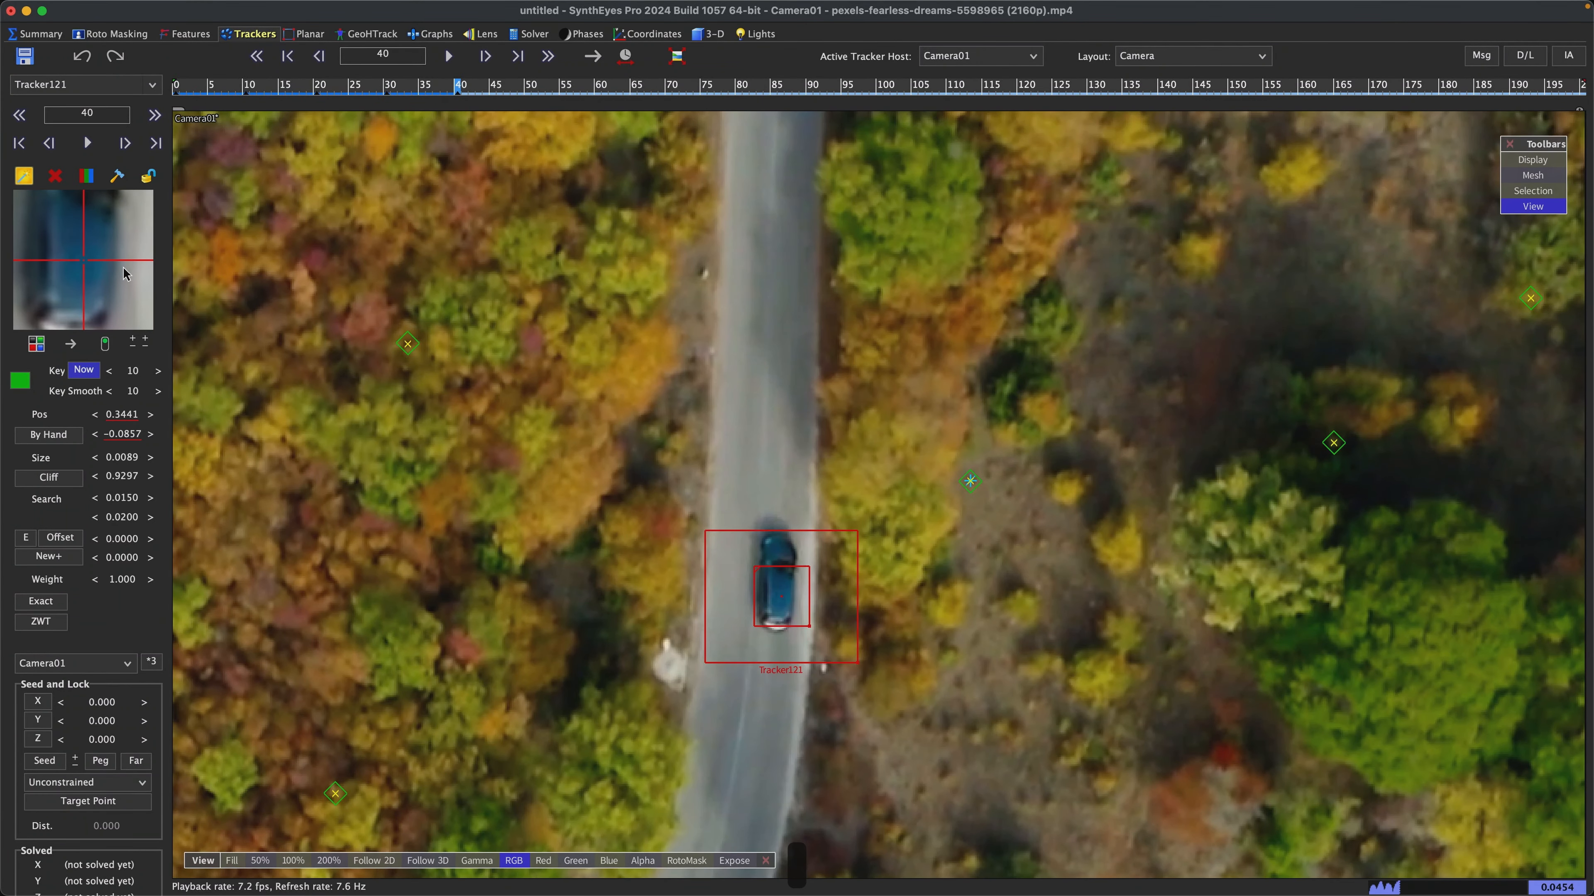
key(space)
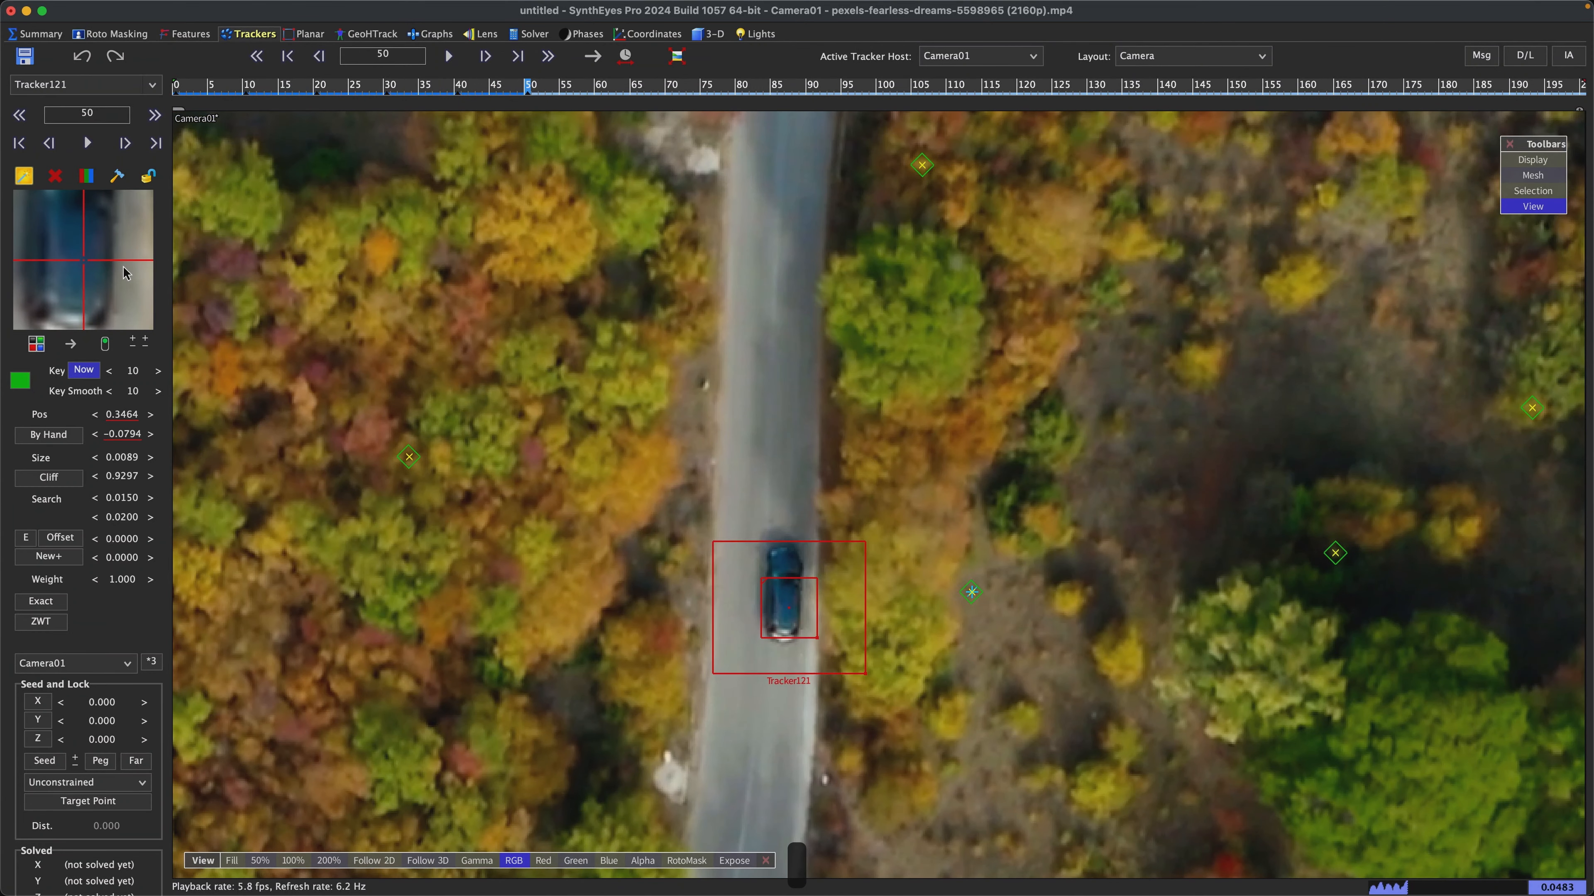
- Fine-tune the car tracker's position at frame 50, comparing it with the key at frame 40
drag(124, 268, 132, 268)
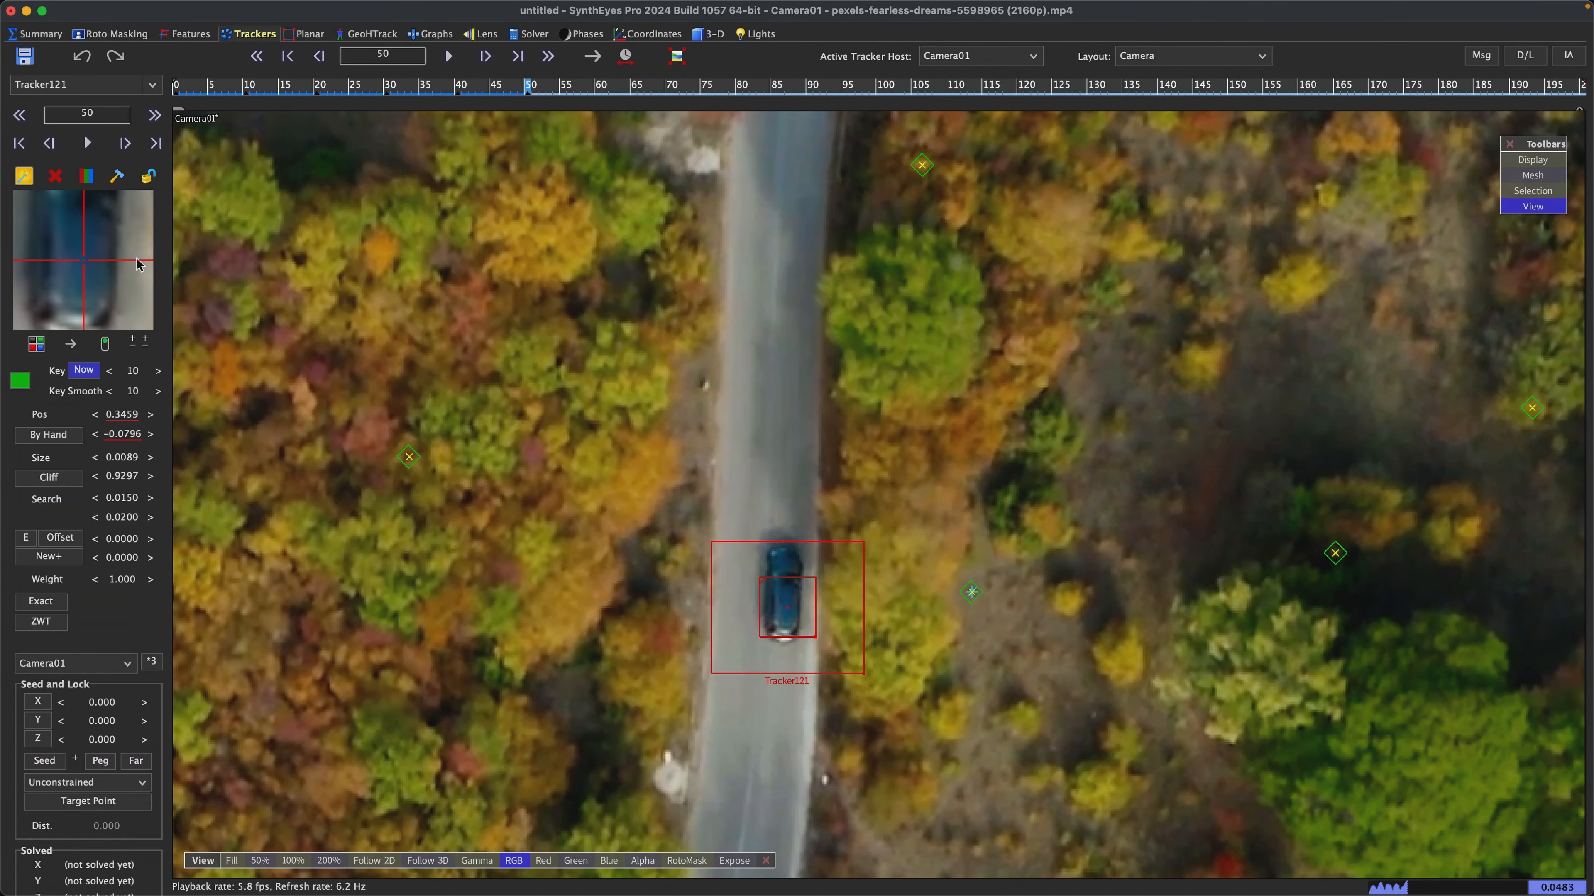
key(a)
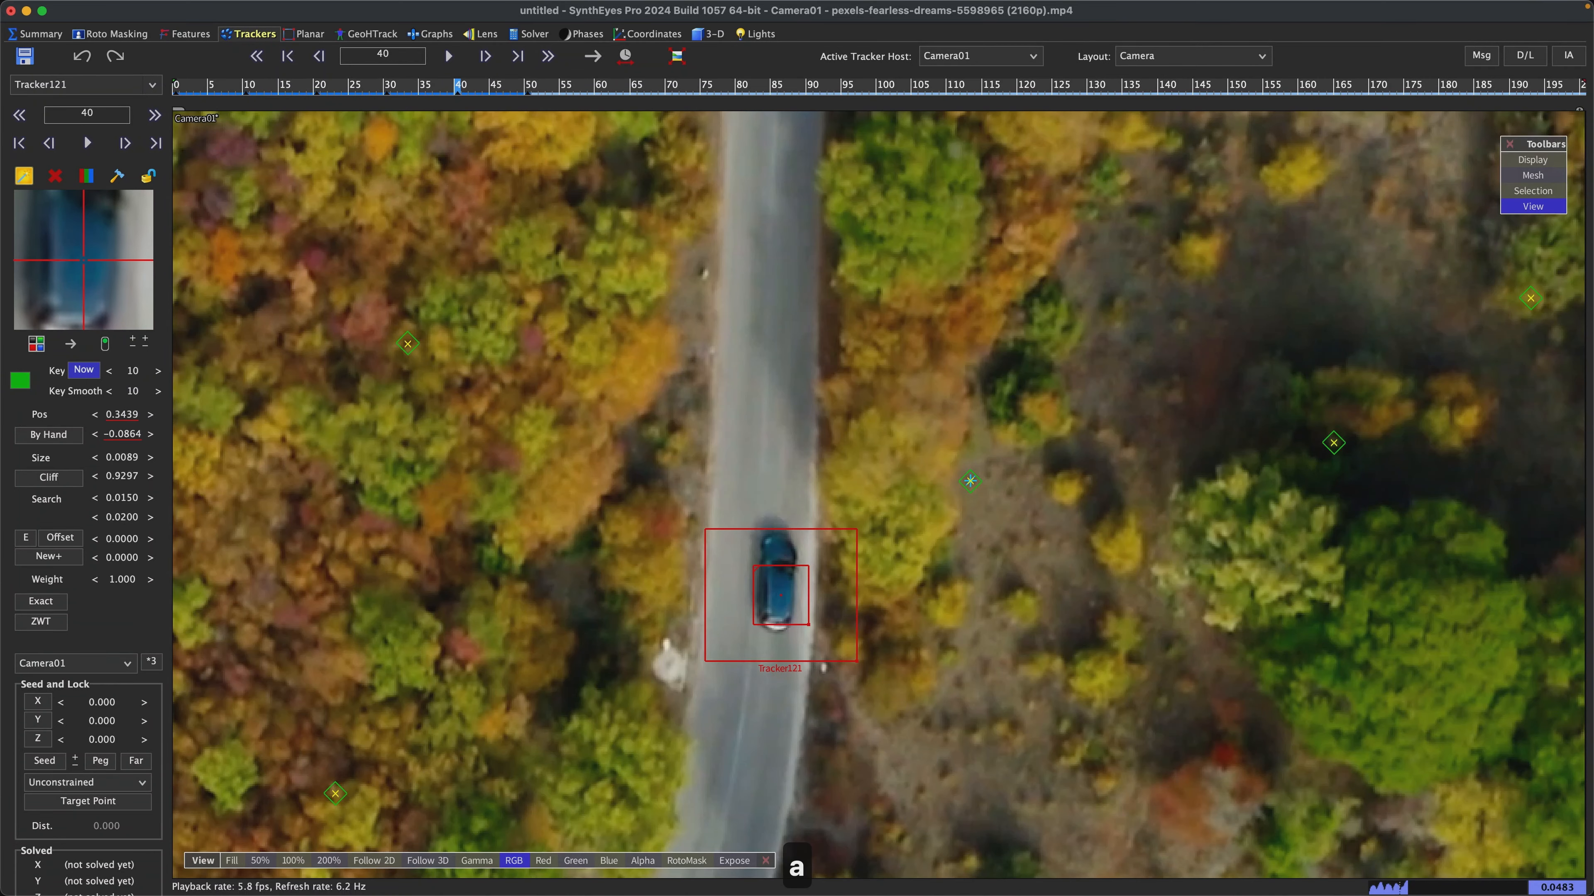
key(f)
key(a)
key(f)
drag(123, 281, 122, 279)
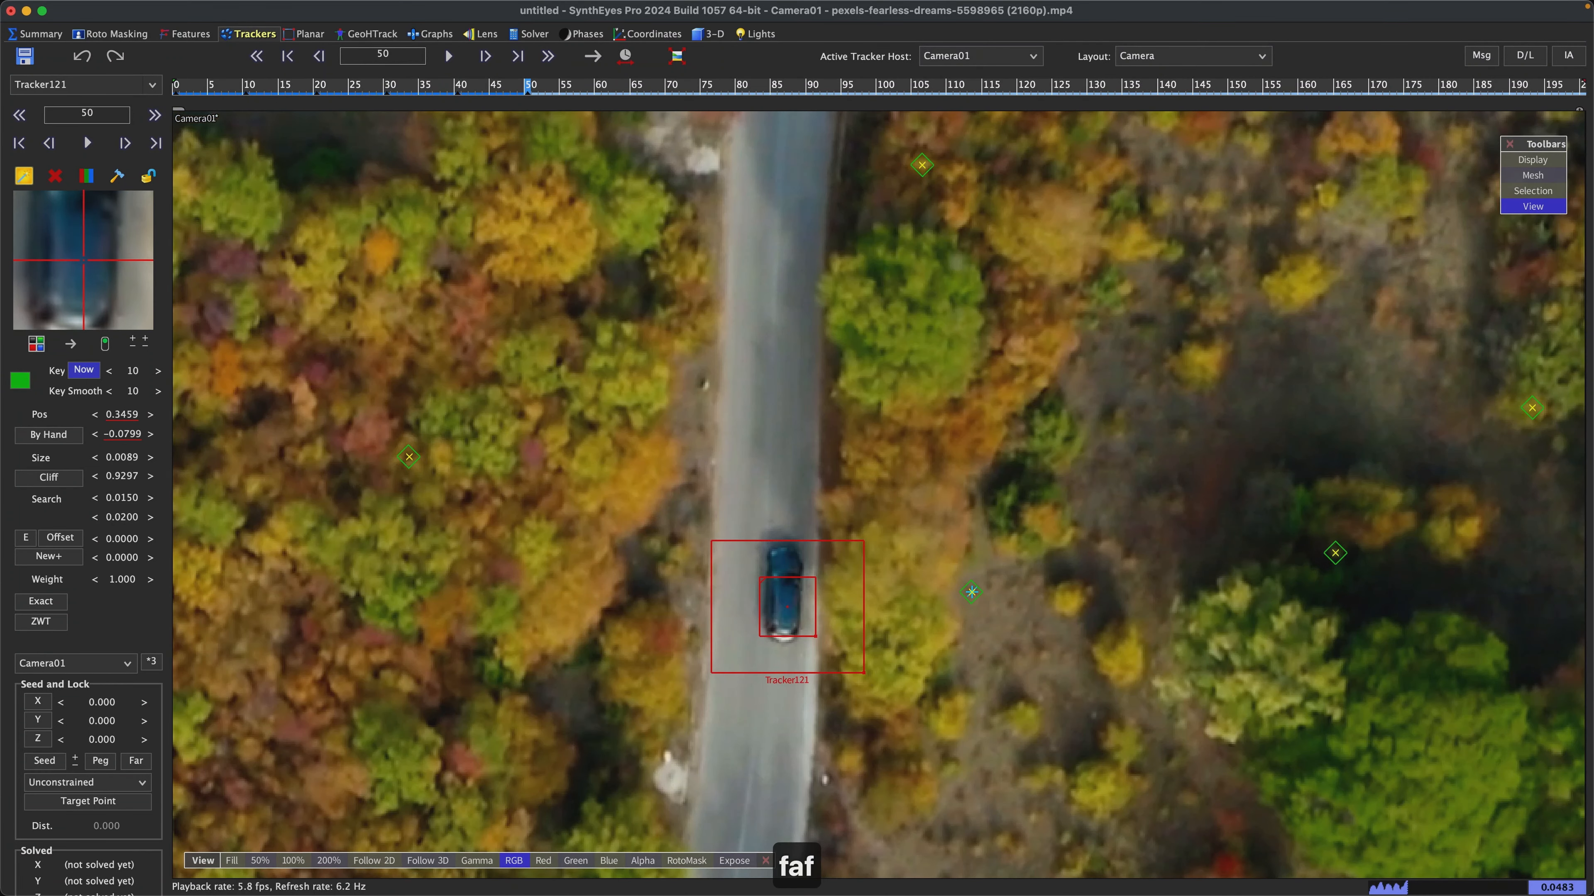
key(a)
key(f)
key(f)
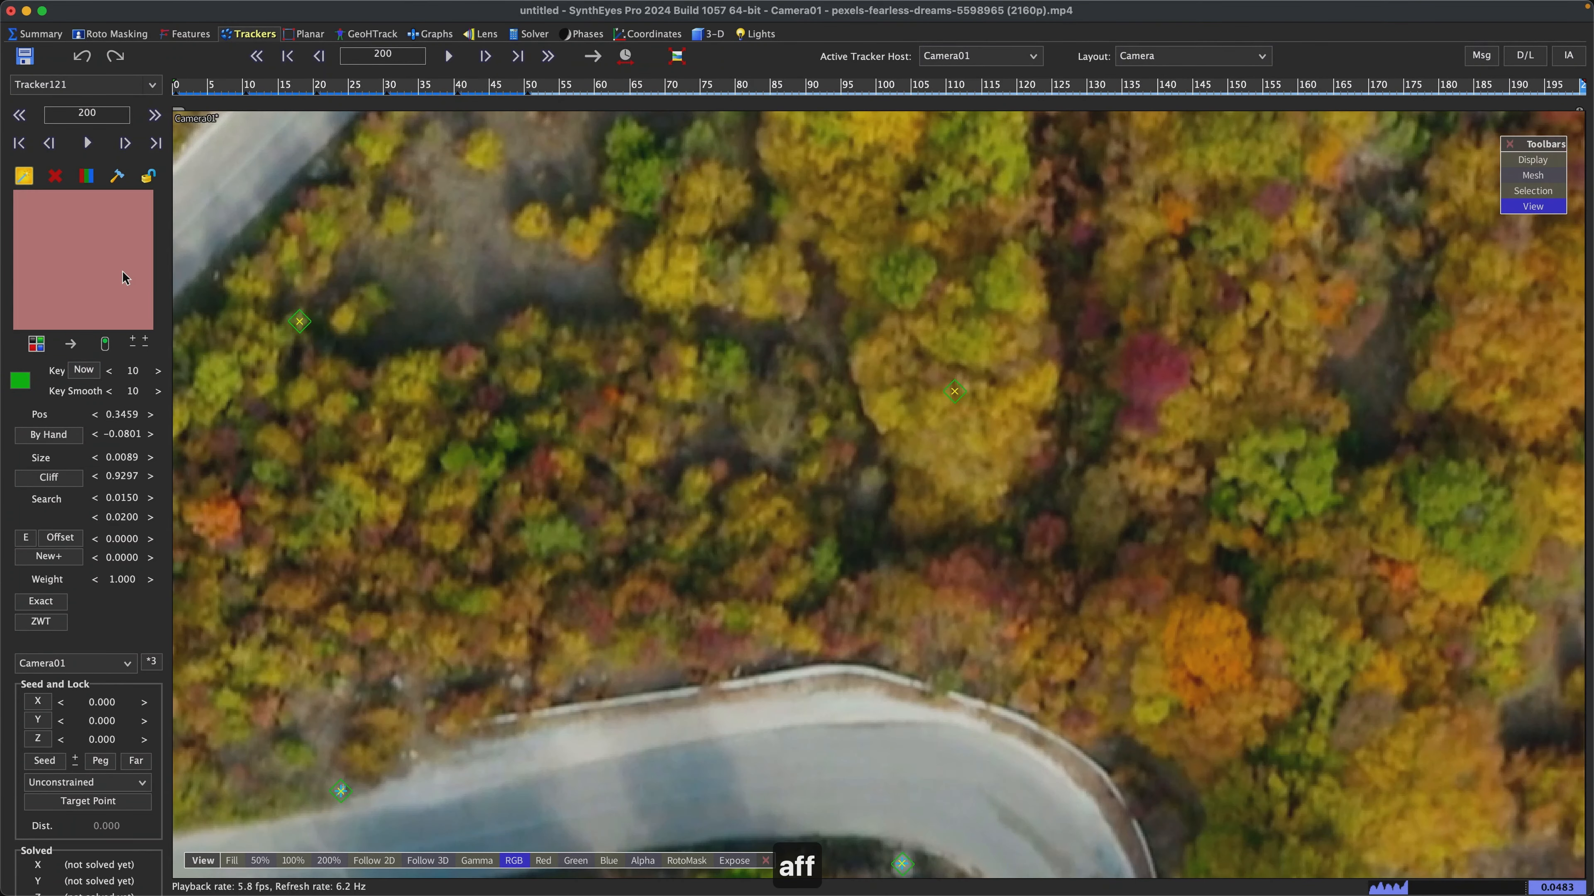
- Review the car tracker's earlier keys back to frame 10 and extend the track to frame 60
key(a)
key(a)
key(a)
key(a)
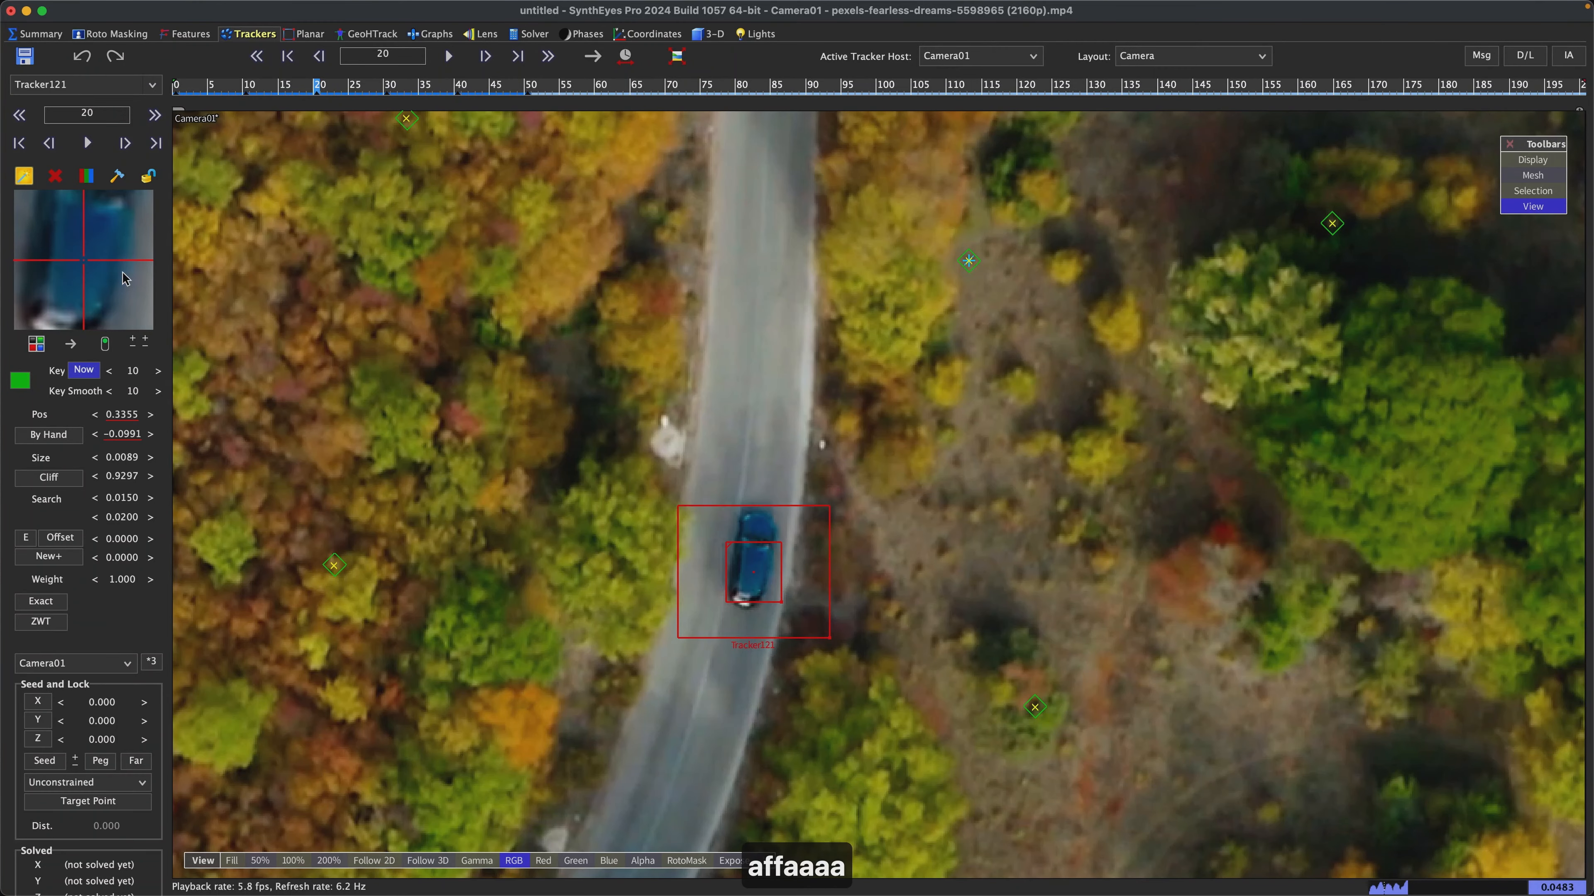
key(a)
key(f)
key(f)
key(f)
key(f)
key(f)
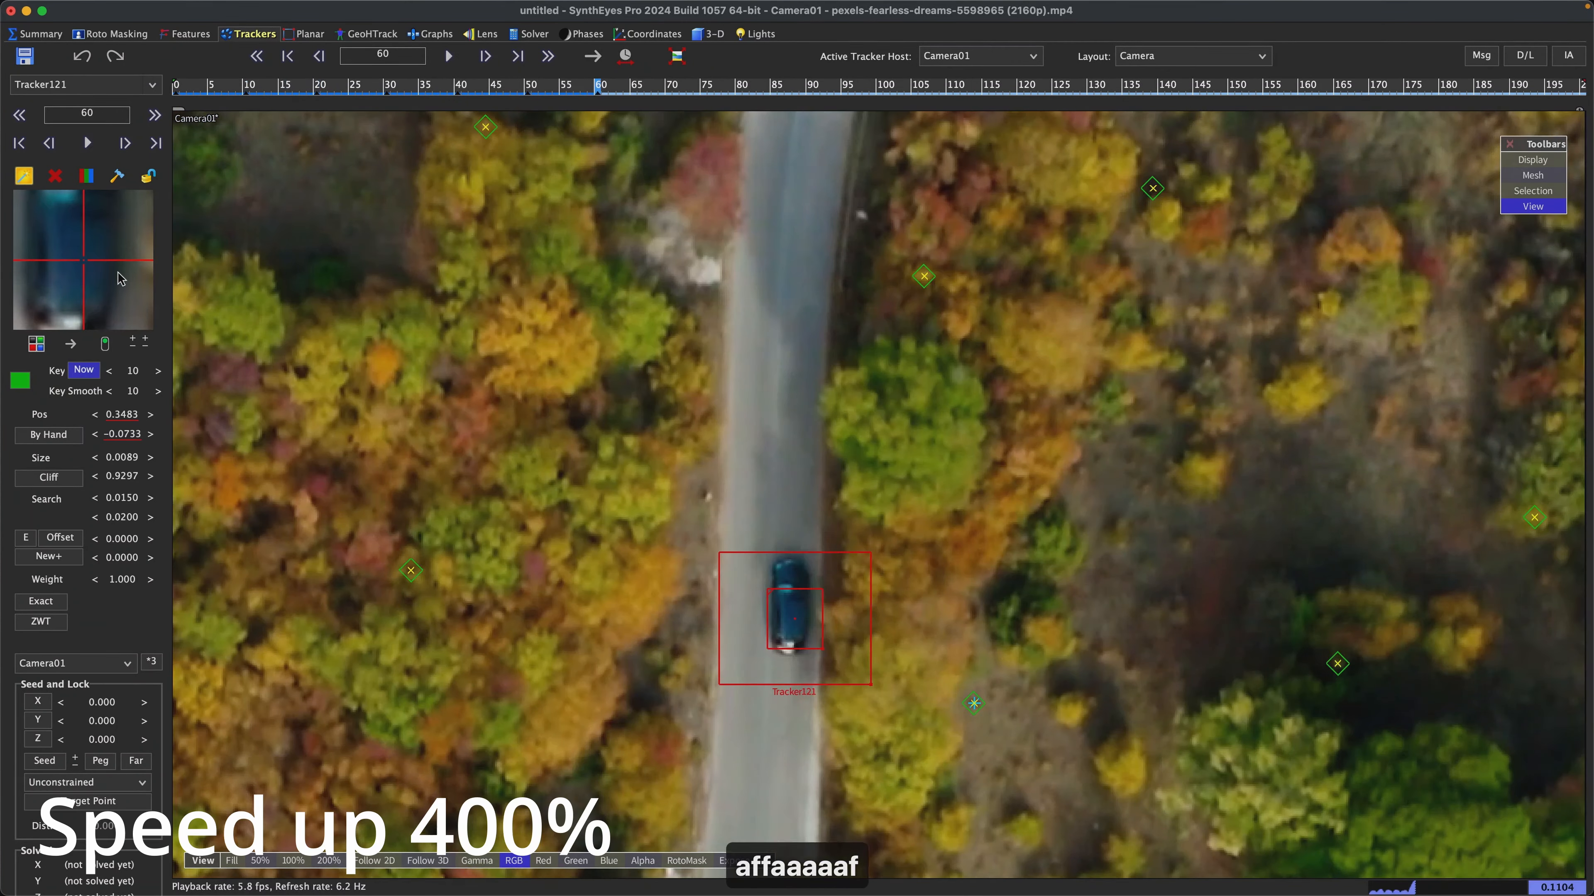
- Continue tracking the car to frame 120, nudging the tracker where it drifts and comparing neighbouring keys
key(a)
key(f)
key(a)
key(f)
key(a)
key(f)
drag(121, 274, 112, 256)
key(a)
key(f)
key(a)
key(f)
key(a)
key(f)
key(a)
key(f)
key(a)
key(f)
key(a)
key(f)
key(a)
key(f)
key(f)
key(f)
key(f)
key(a)
key(f)
key(f)
key(f)
key(f)
key(a)
key(f)
key(a)
key(f)
key(a)
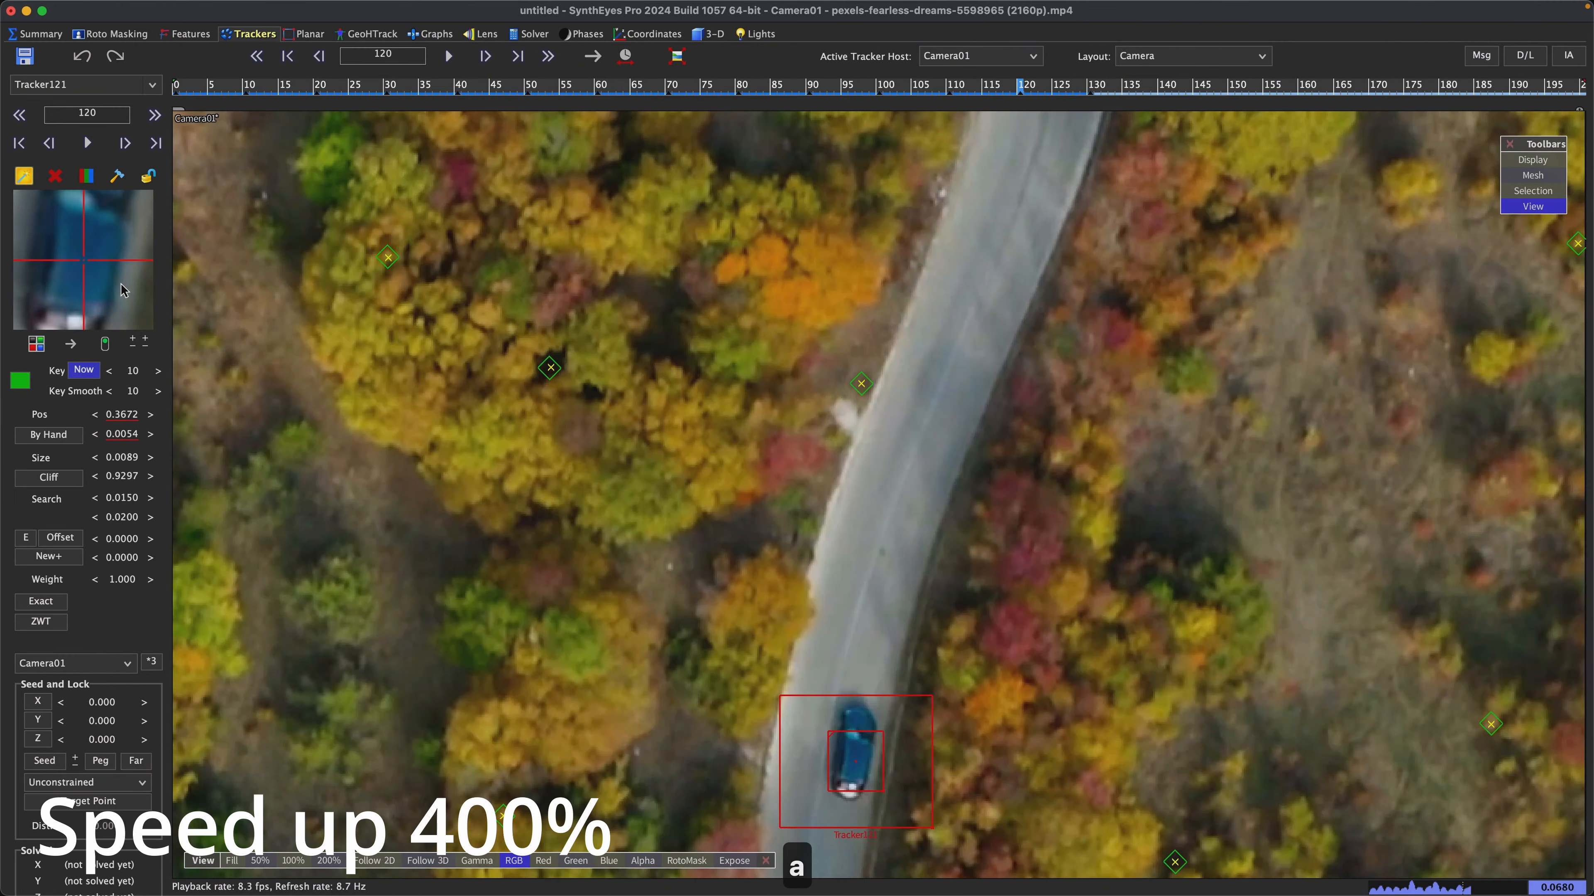
- Finish the car's track through the rest of the shot, check the remaining keys and lock the tracker
key(a)
key(f)
key(f)
key(a)
key(f)
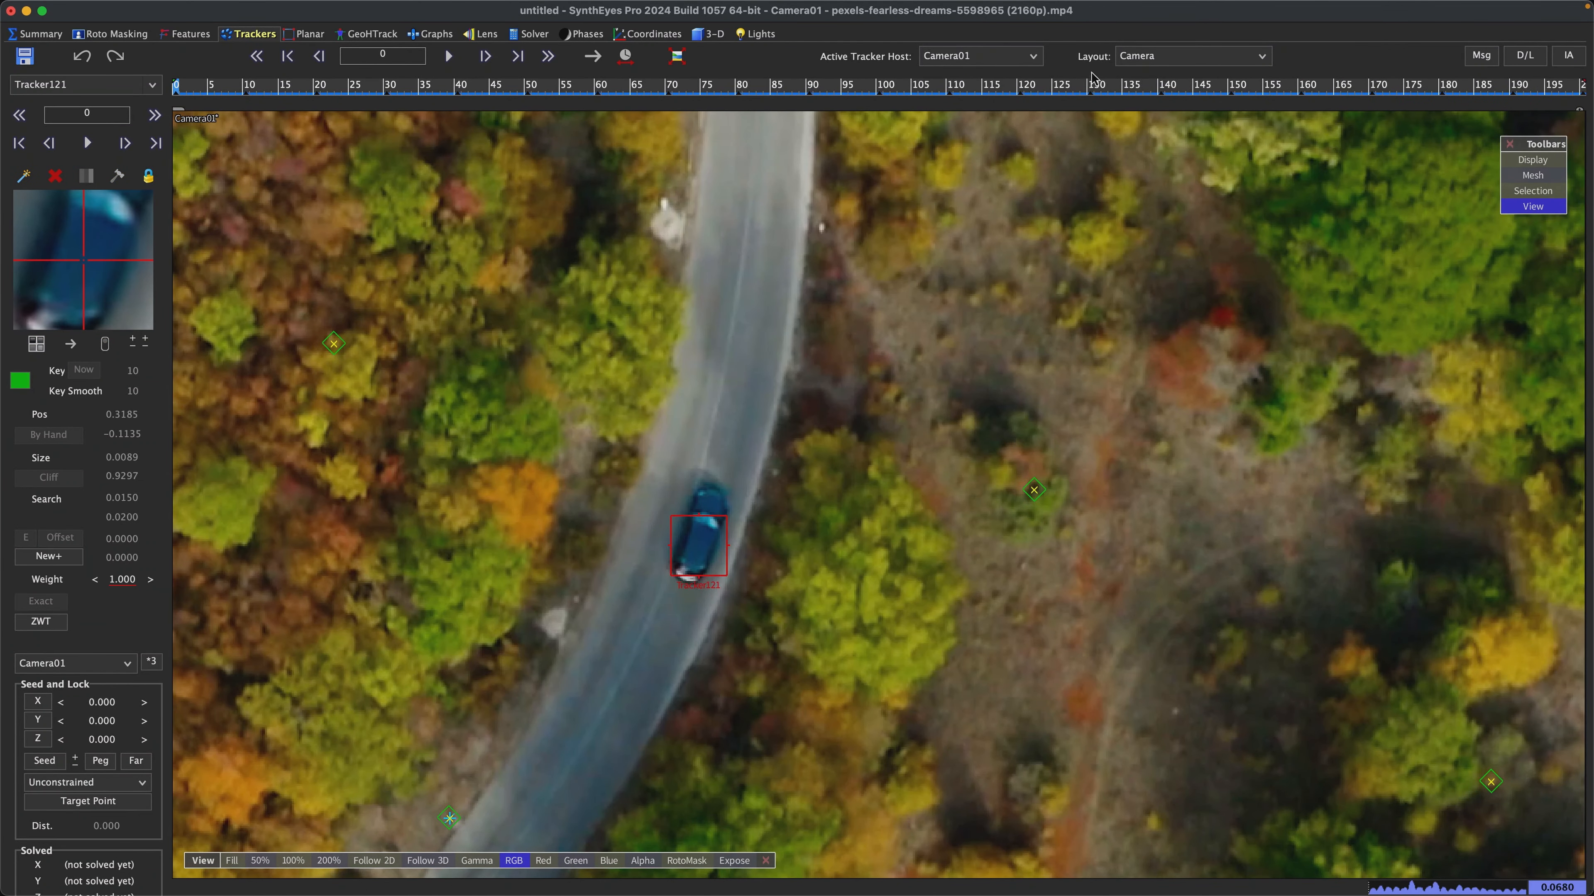
- In the Quad layout, create a Plane mesh about 33 by 57 units in the Top view, covering the ground points around the car's path
click(1152, 59)
click(1144, 73)
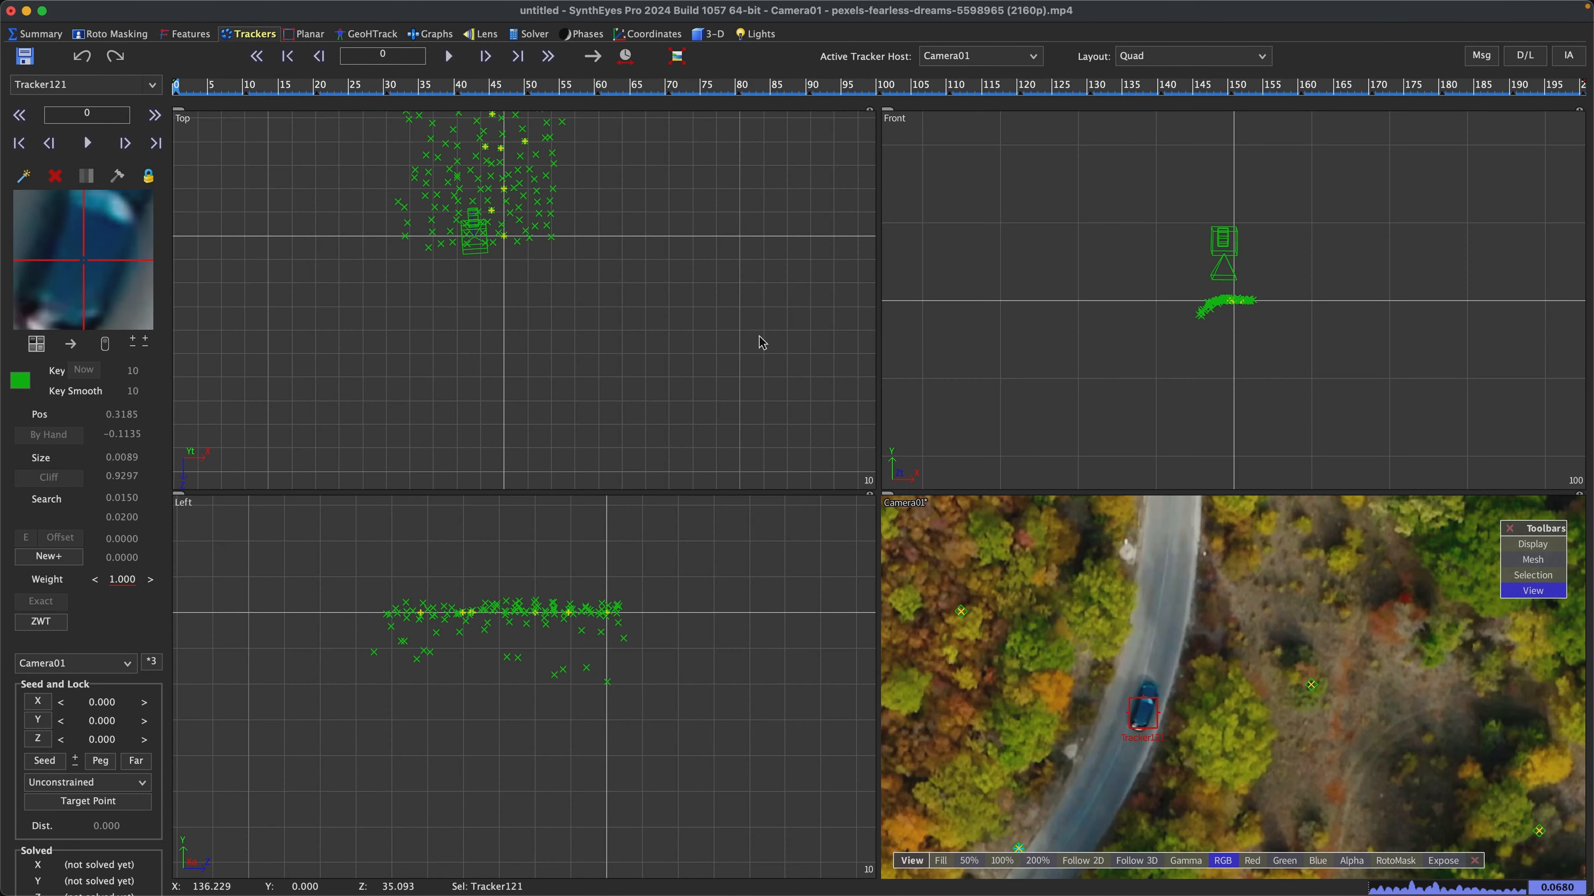
scroll(630, 259, down, 5)
middle_drag(591, 324, 544, 371)
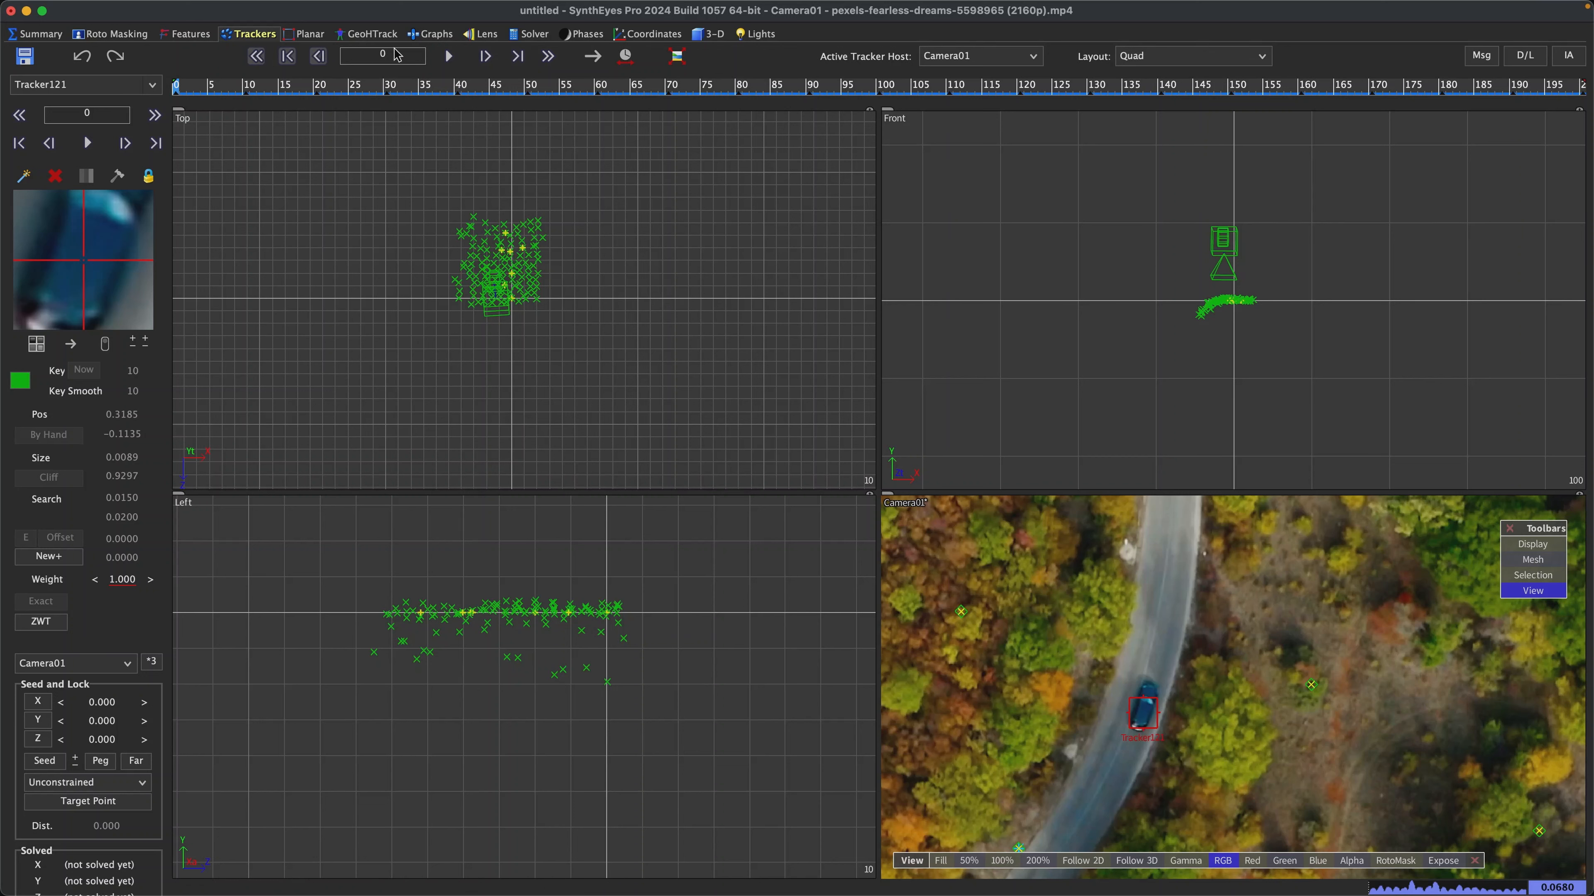
click(701, 39)
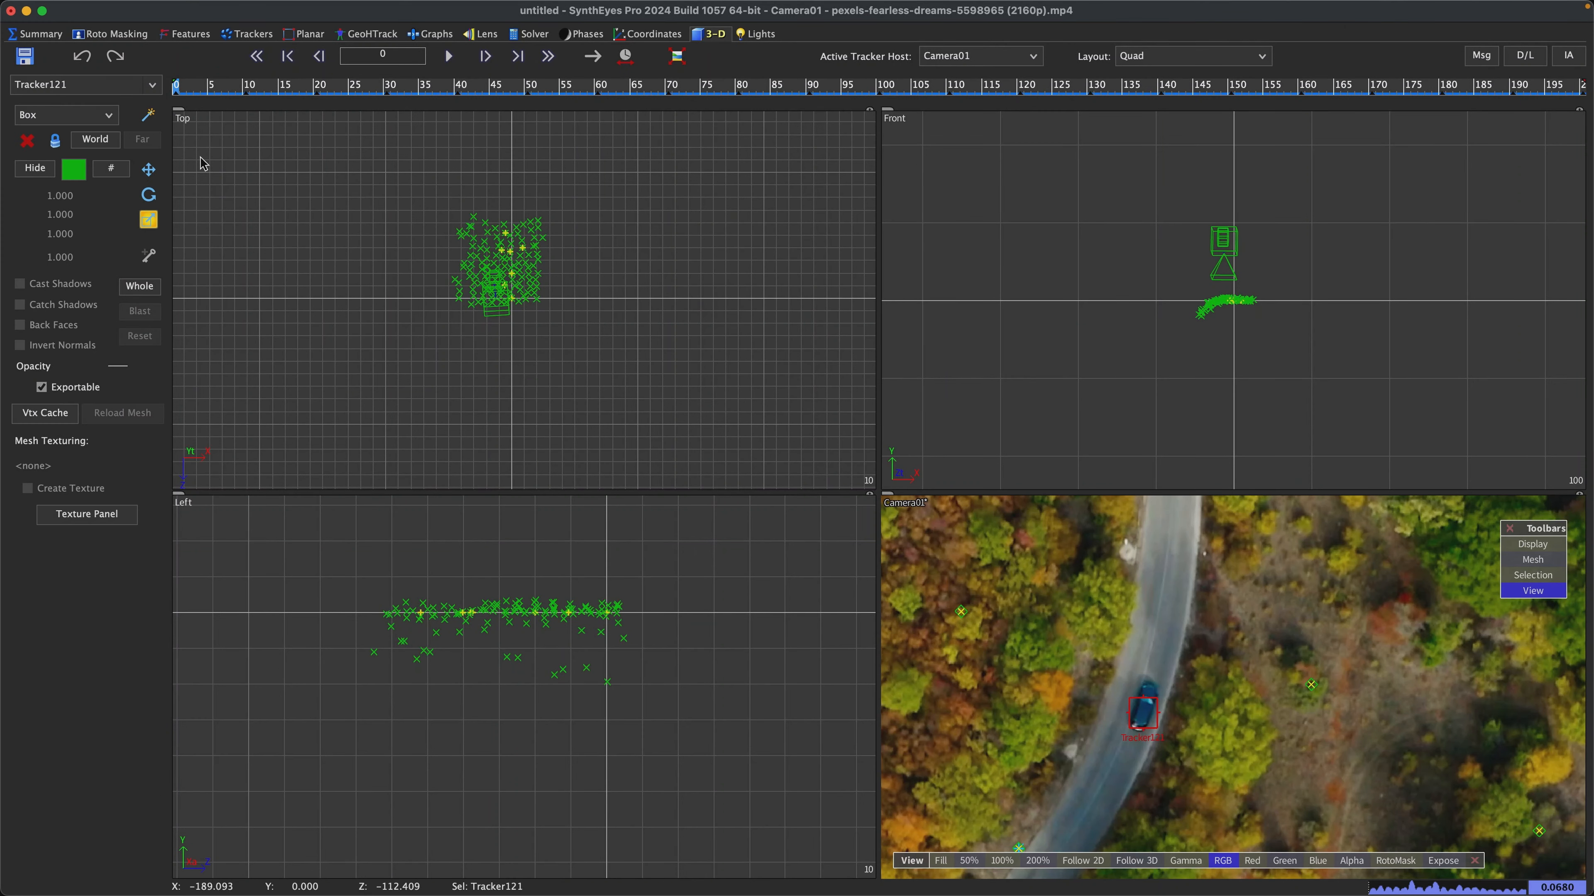
click(108, 116)
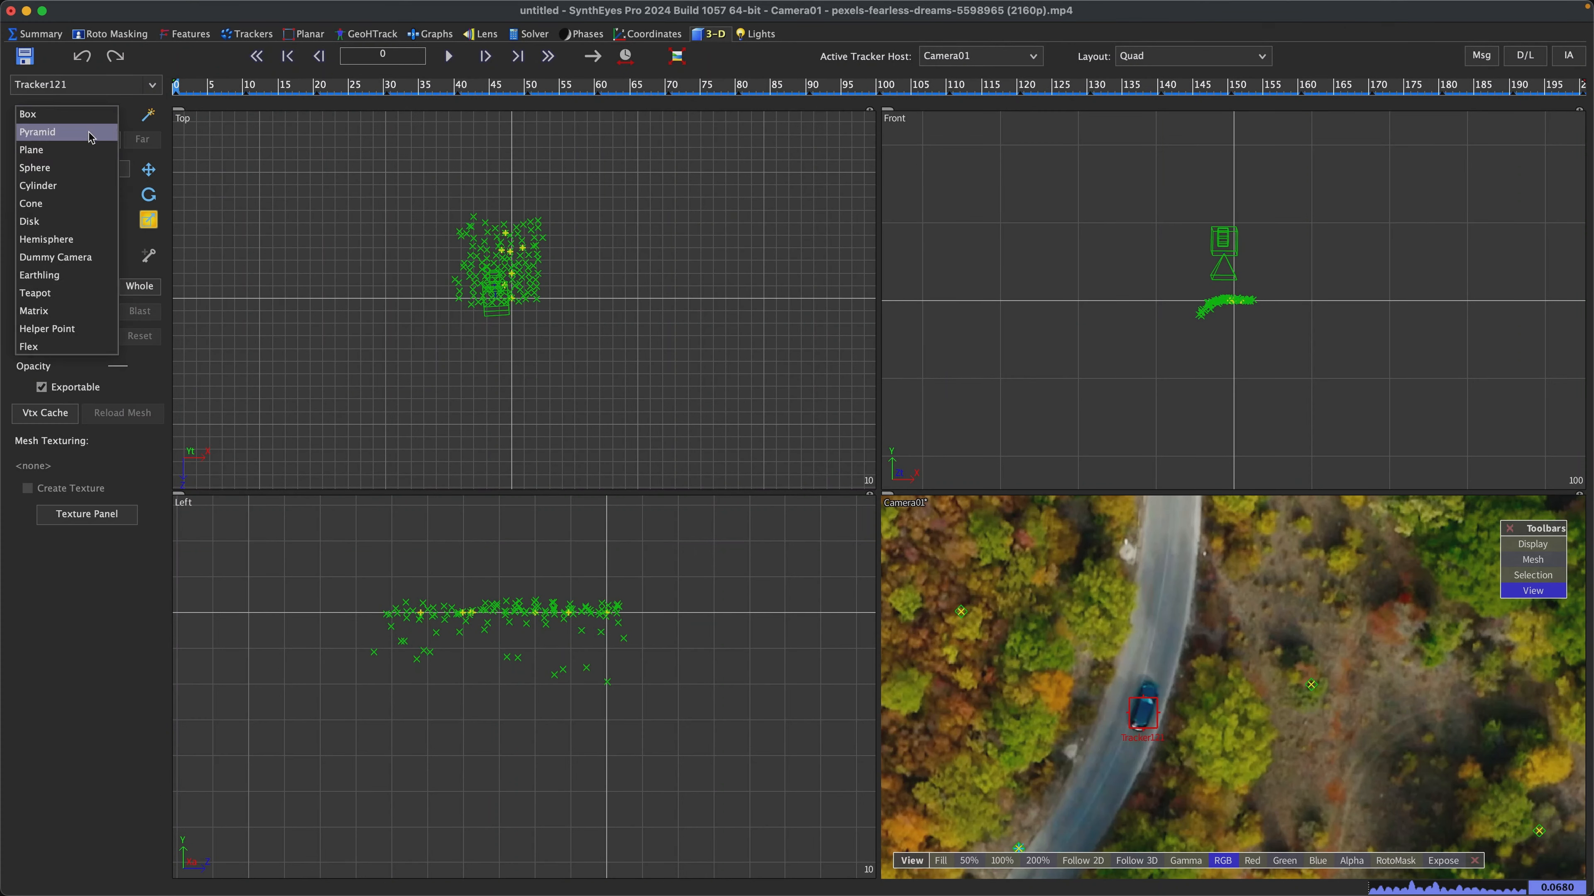
click(48, 150)
scroll(501, 282, up, 2)
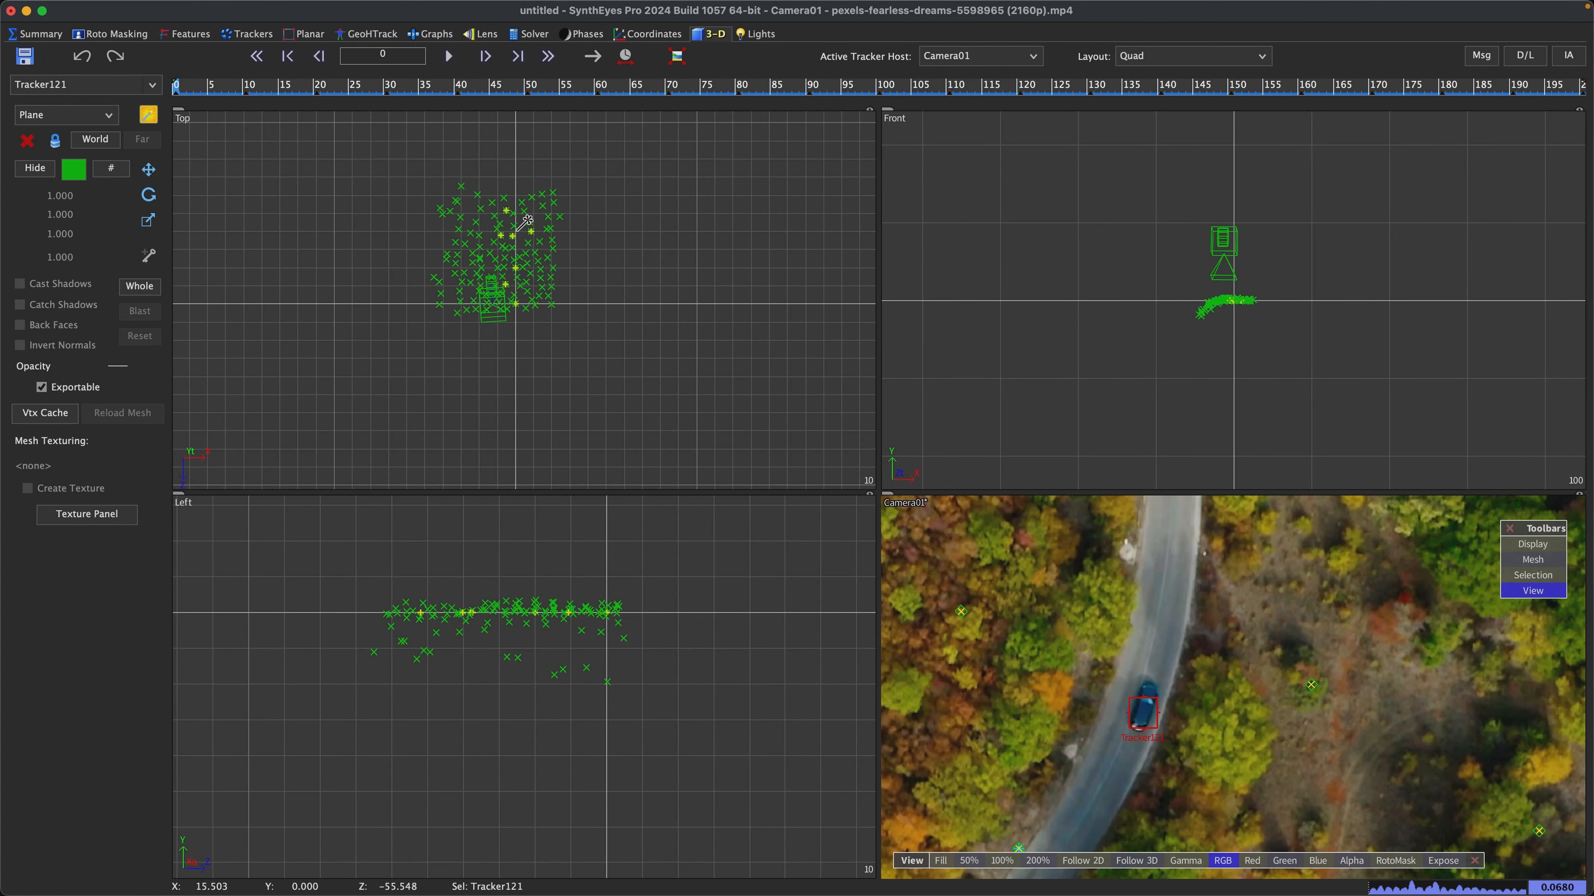
drag(474, 288, 536, 190)
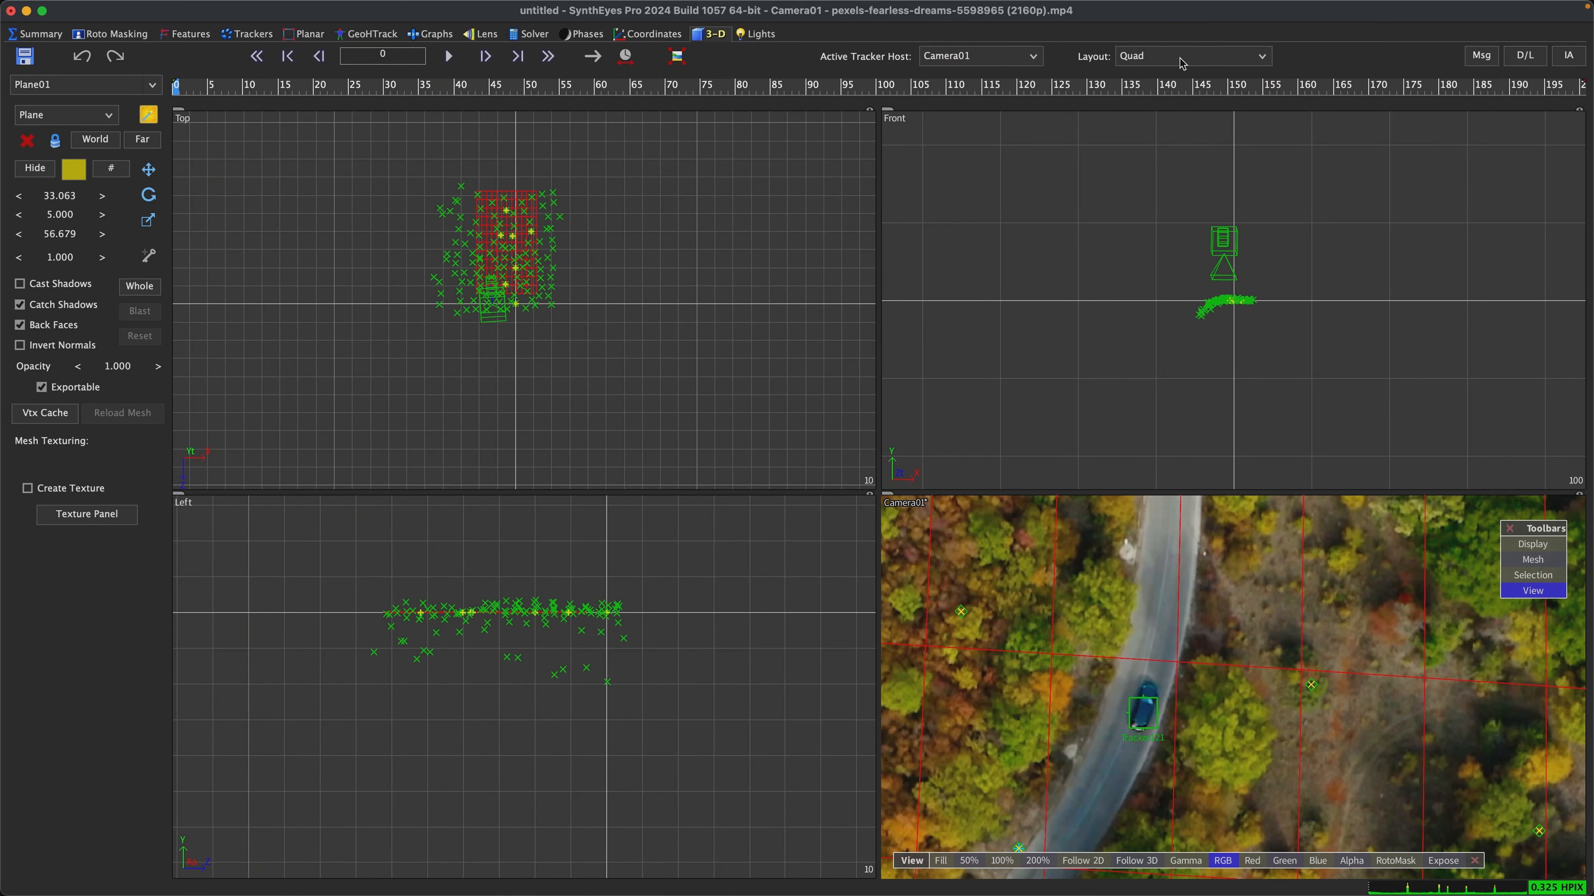
- Project the car tracker to a new moving object with the tracker script, oriented along the path over the entire frame range
click(677, 57)
drag(188, 90, 140, 283)
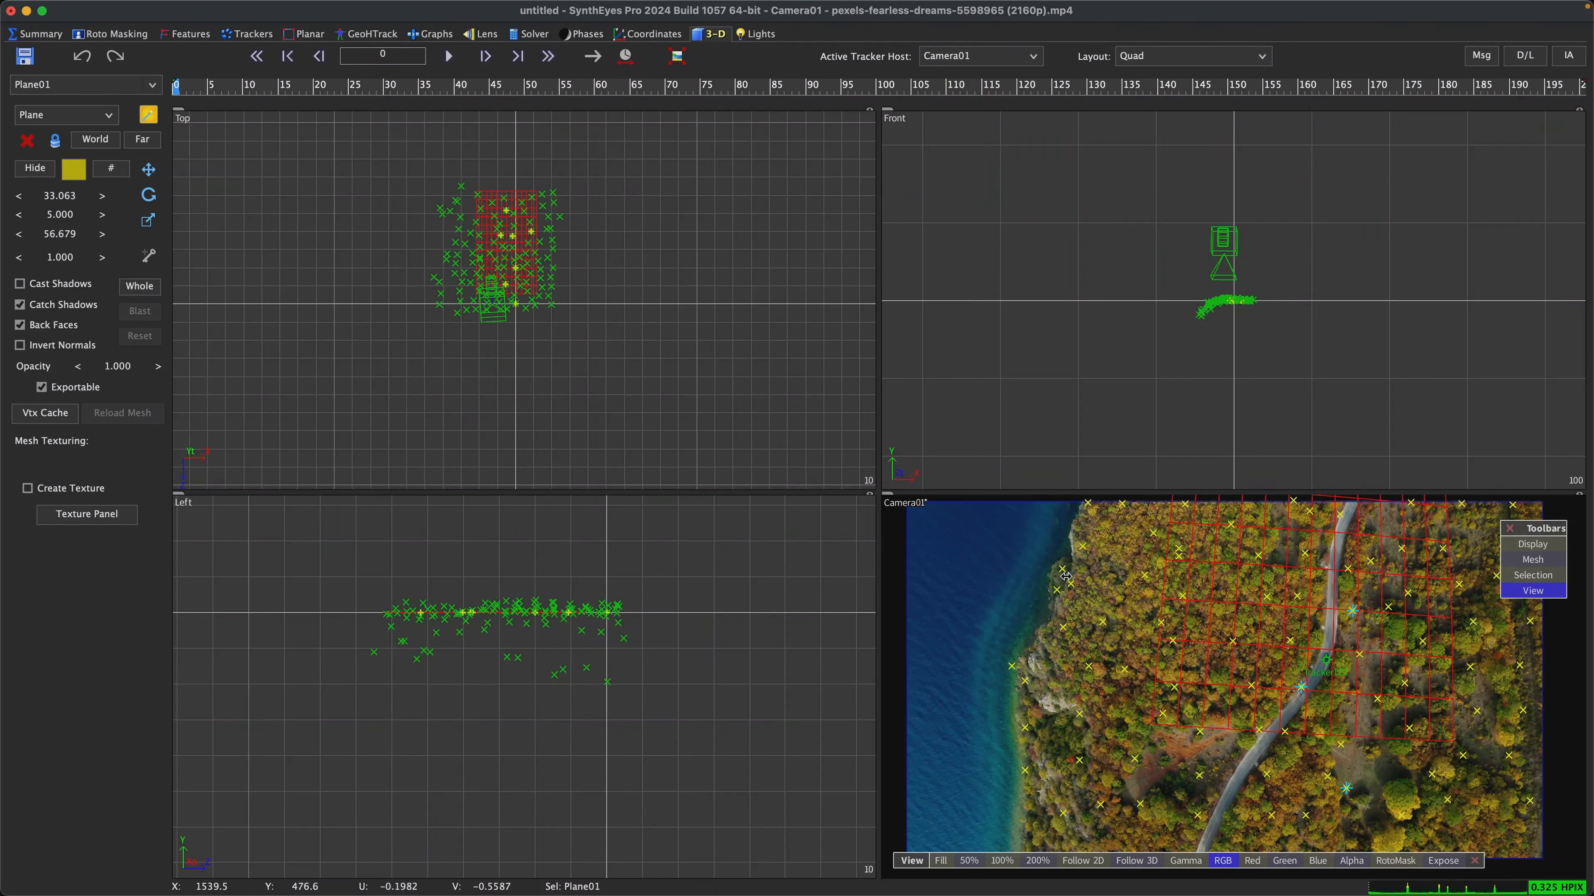
click(149, 115)
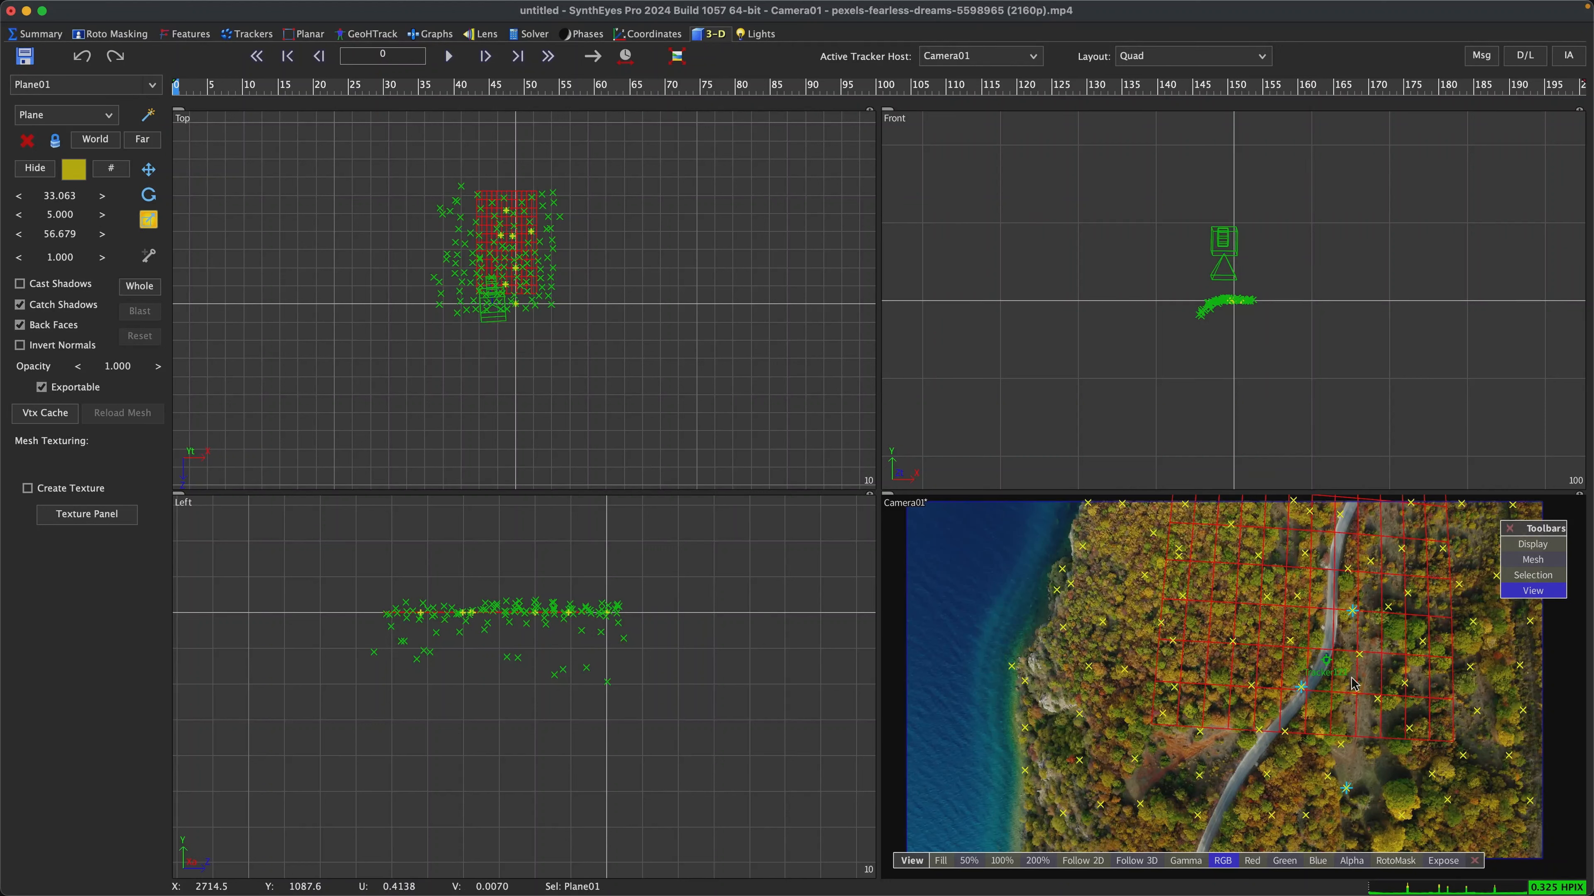
click(1325, 661)
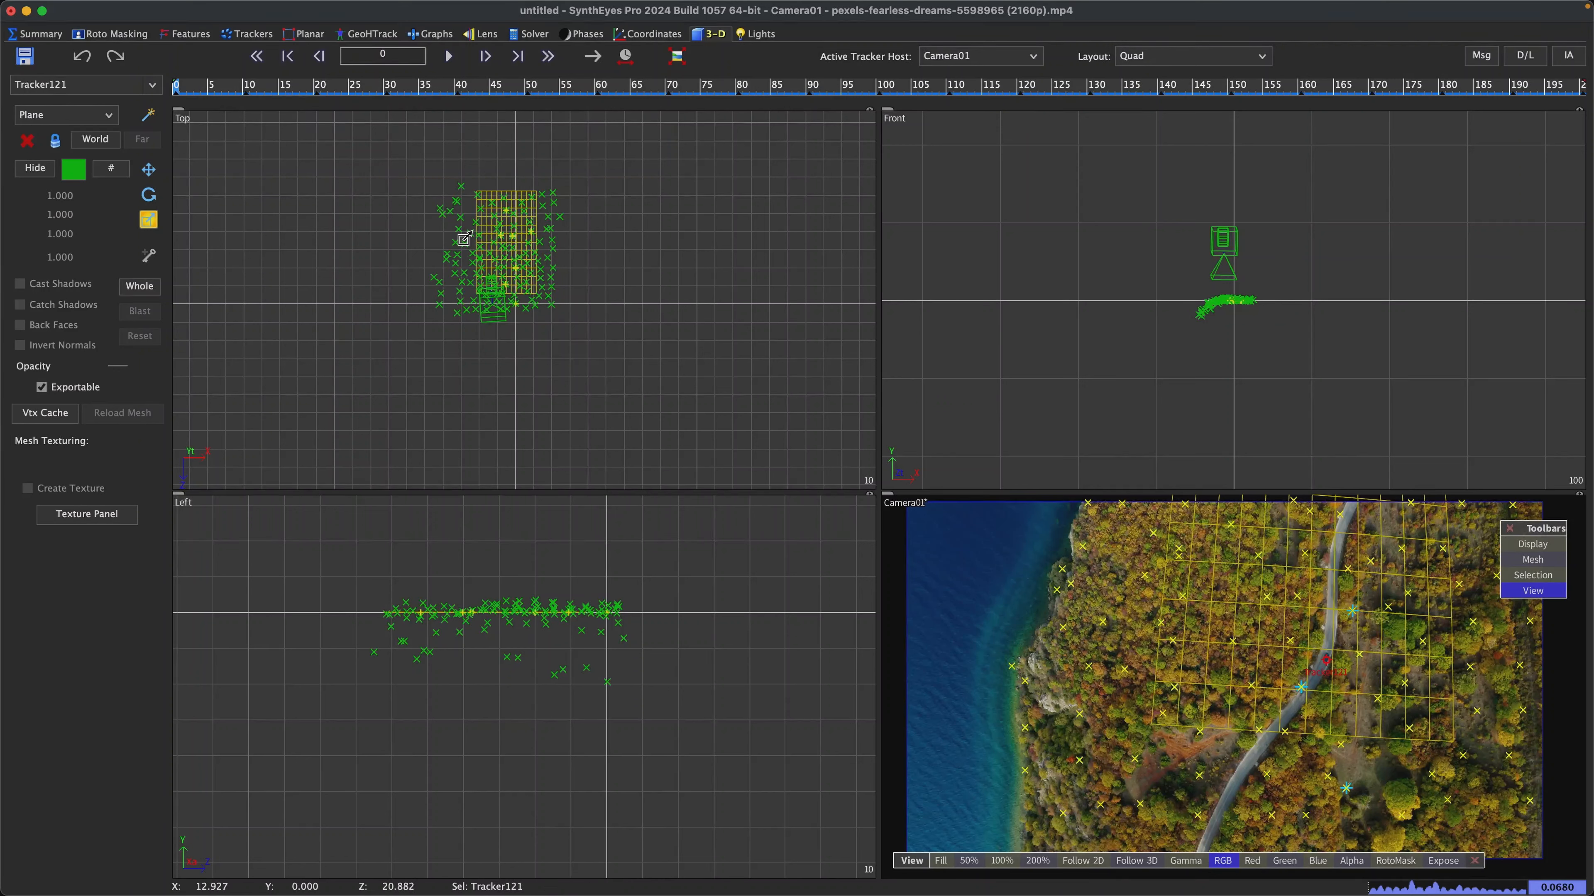
click(312, 9)
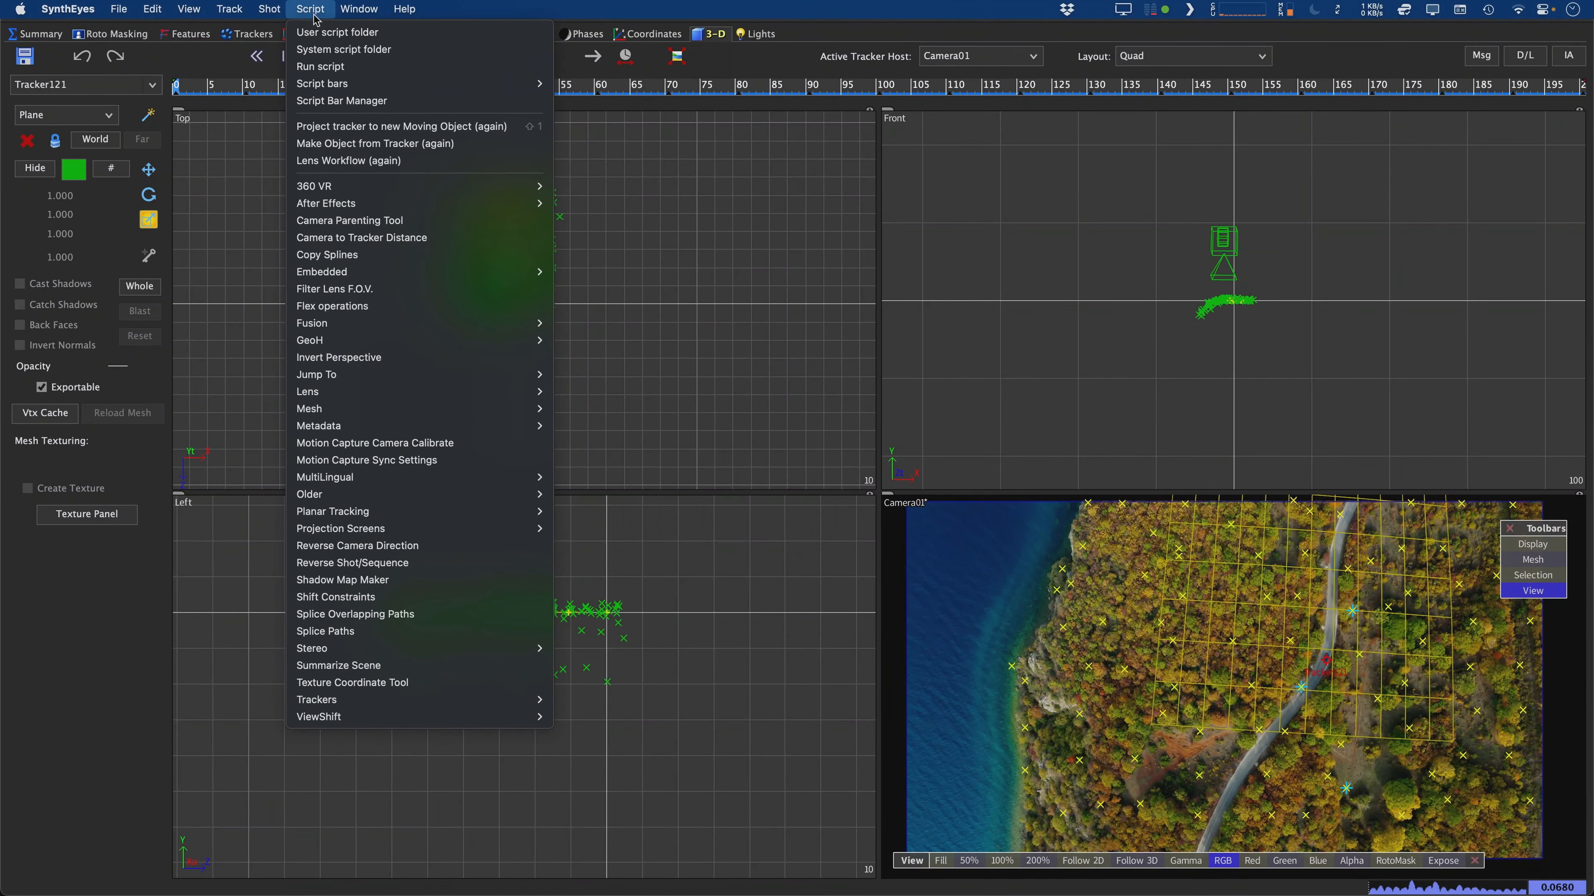
mouse_move(330, 705)
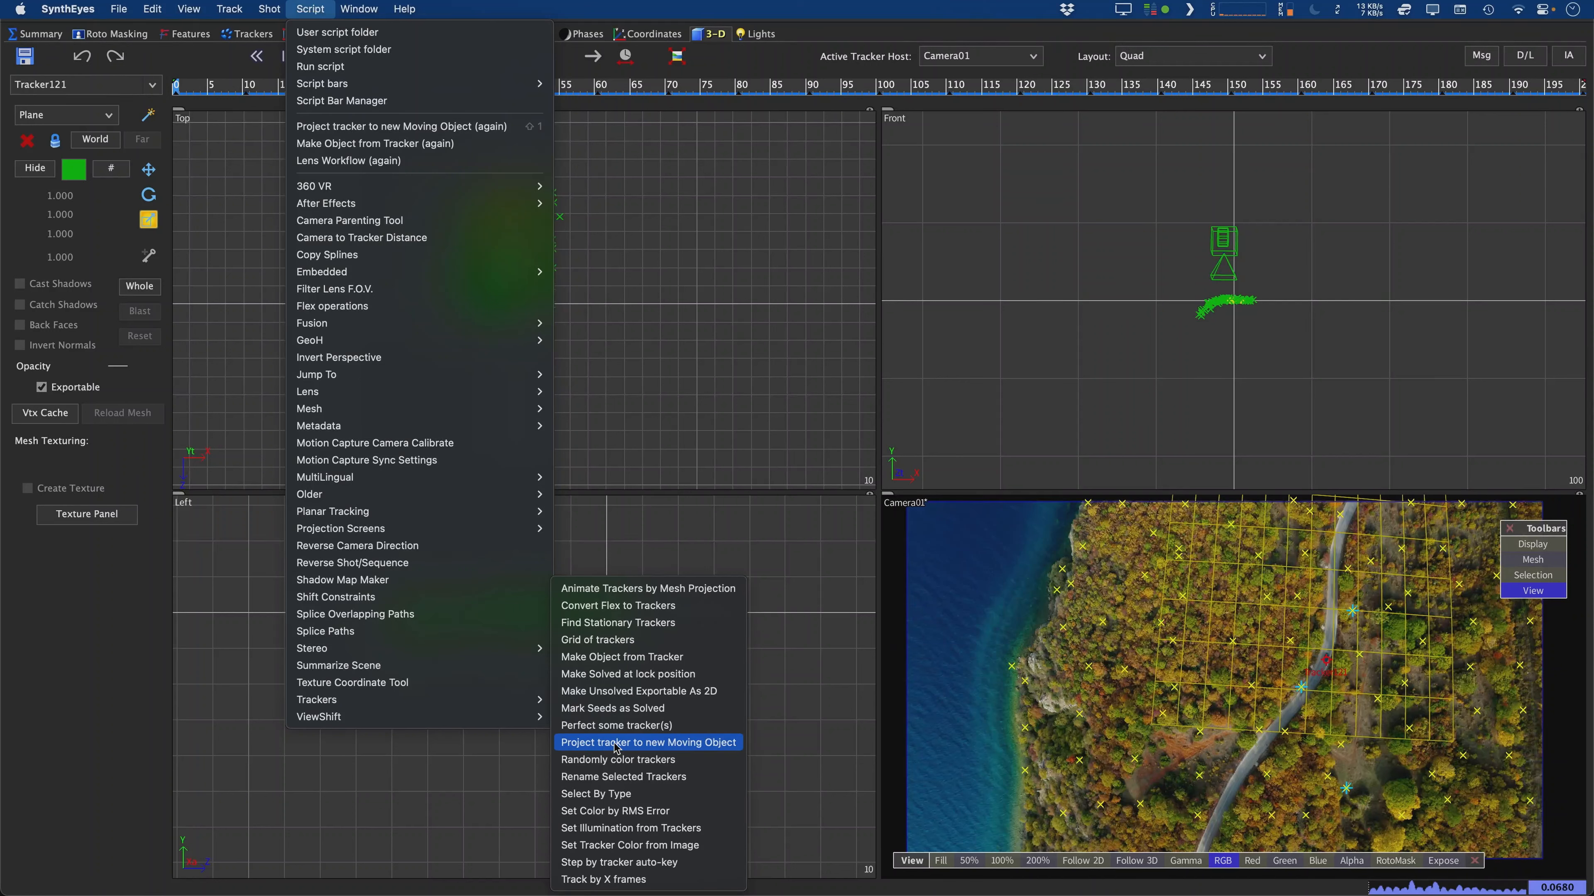
click(650, 743)
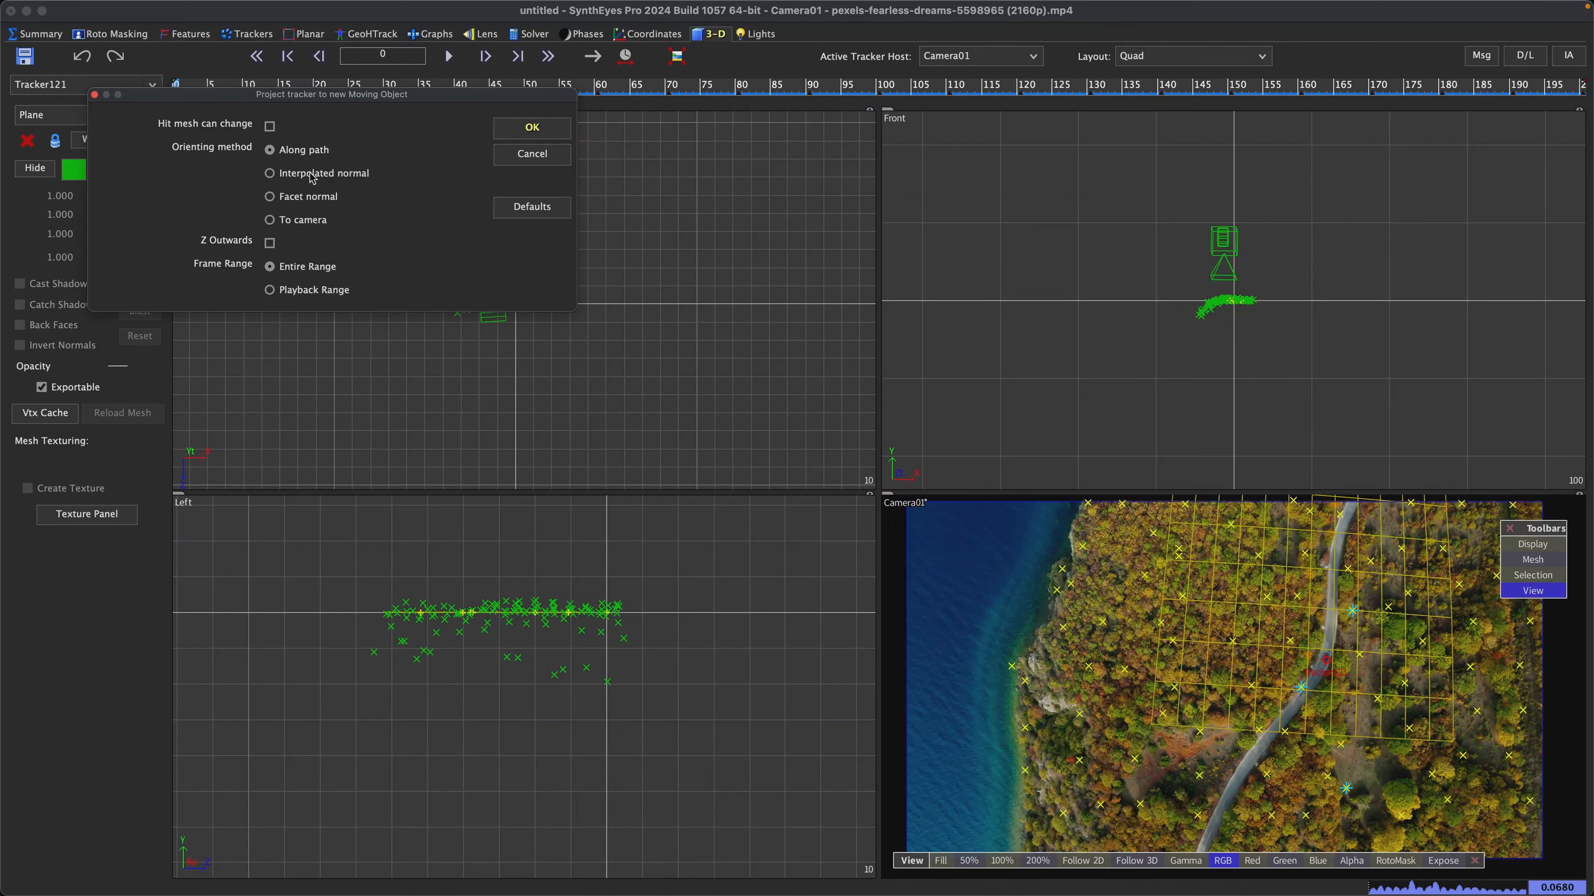
click(539, 133)
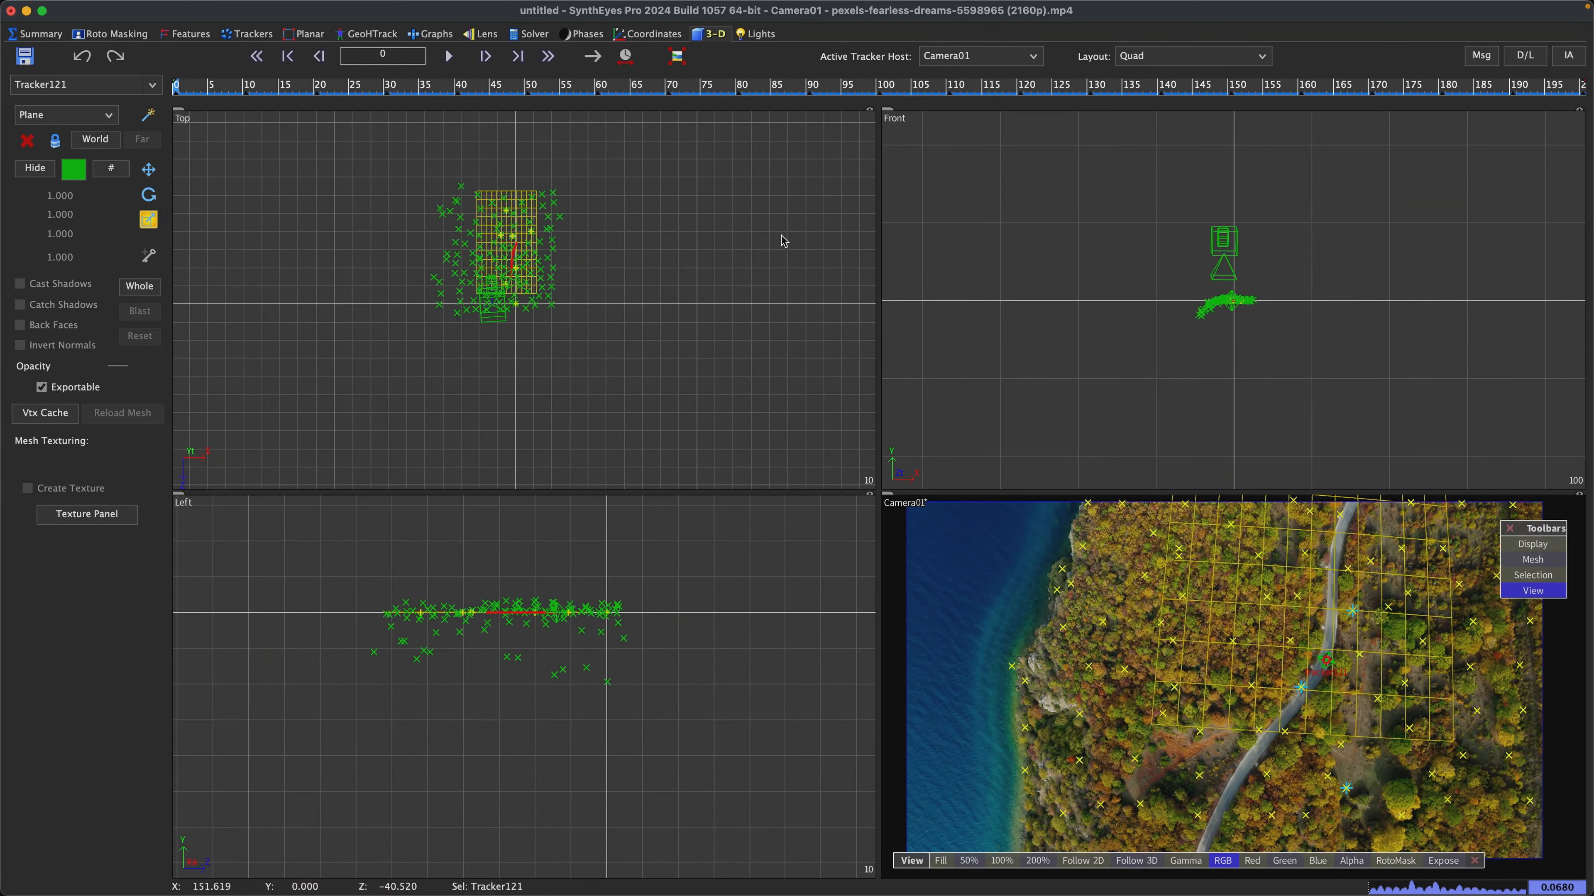
- Examine the projected car path in the Top view and make Tracker121Obj the active tracker host
scroll(551, 269, up, 3)
scroll(551, 270, up, 3)
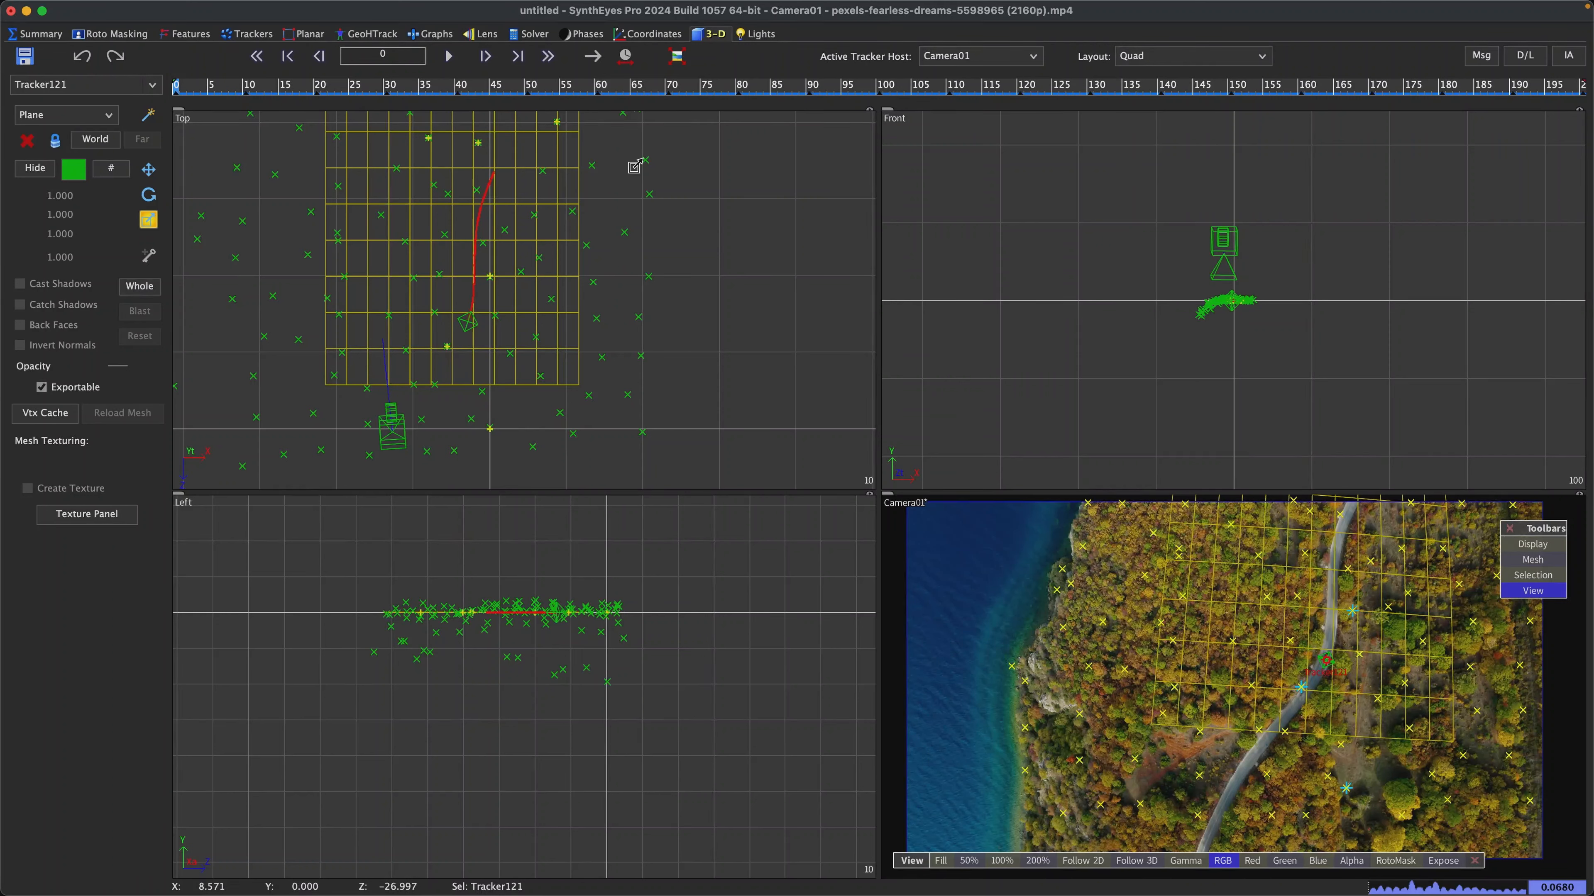
click(952, 58)
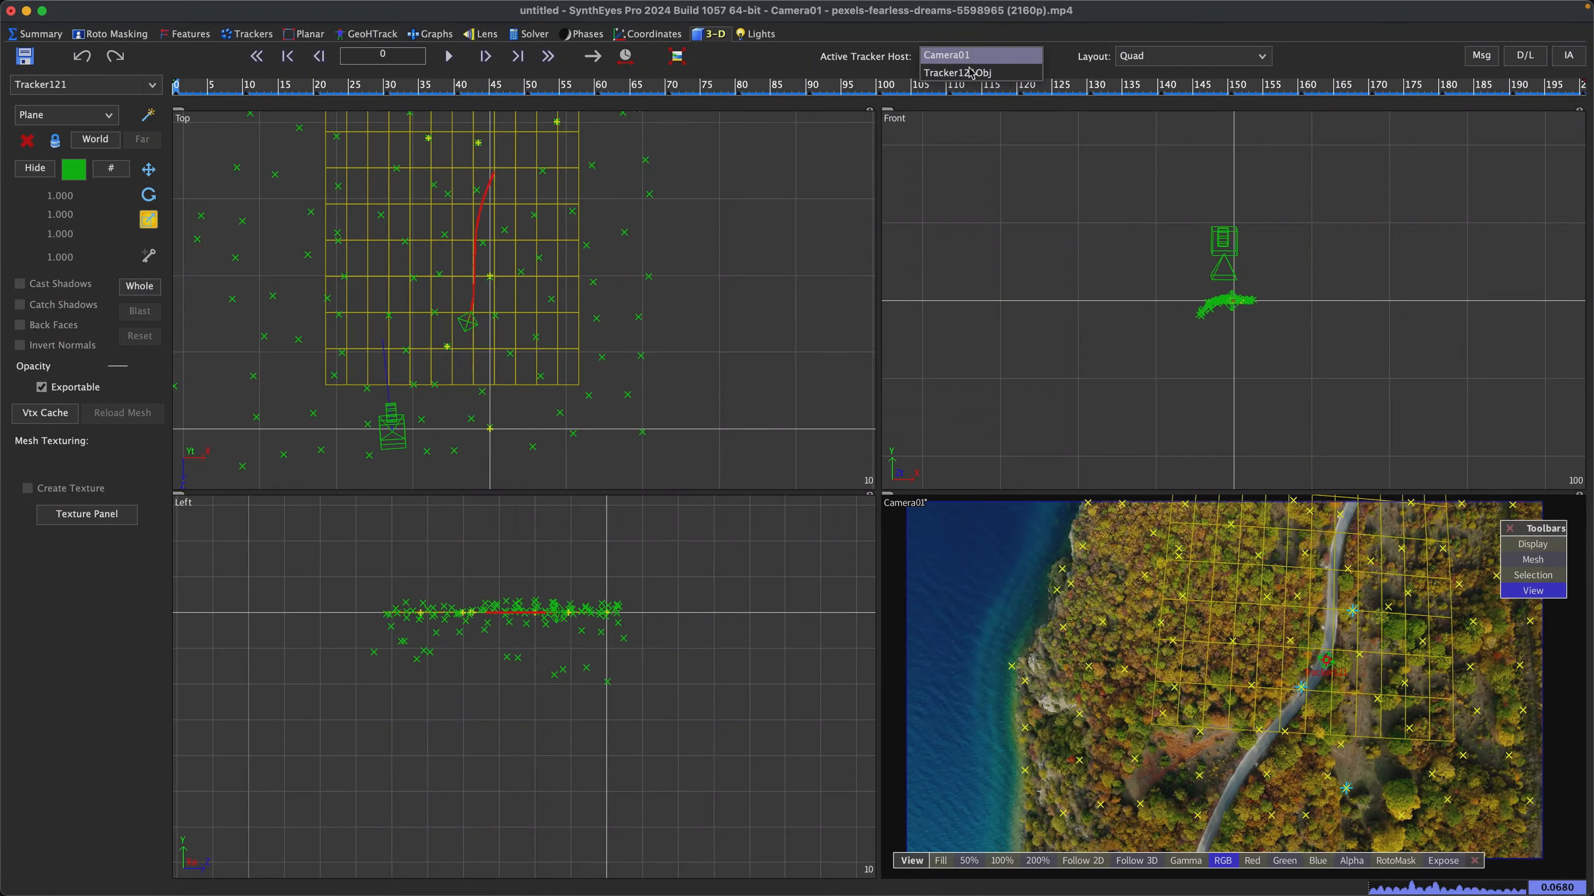
click(971, 74)
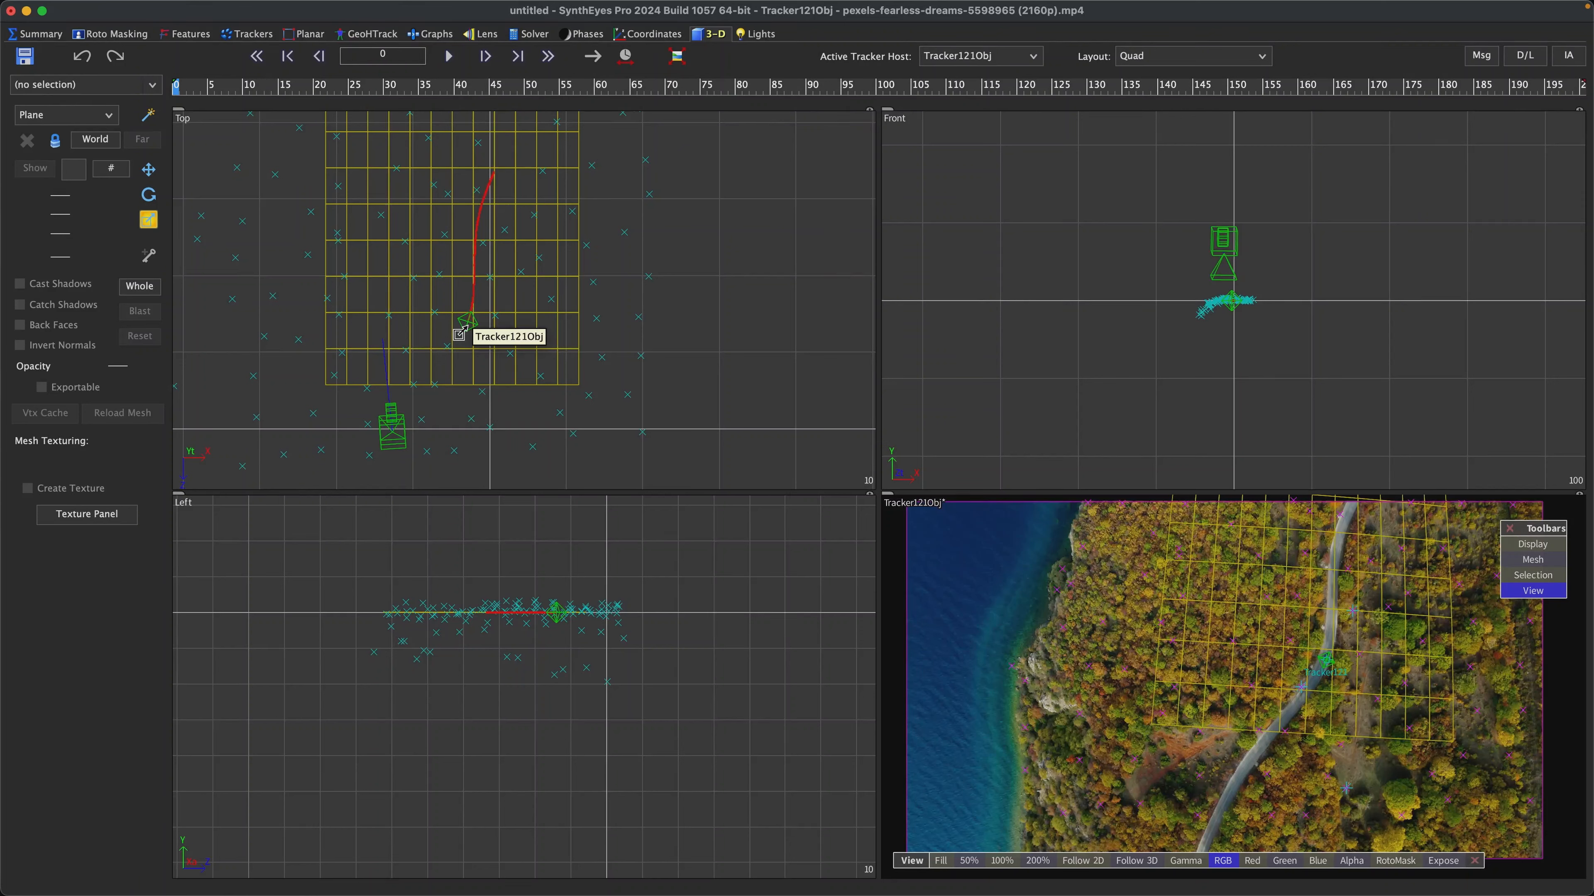
mouse_move(188, 94)
mouse_down()
mouse_move(1514, 68)
mouse_move(126, 260)
mouse_up()
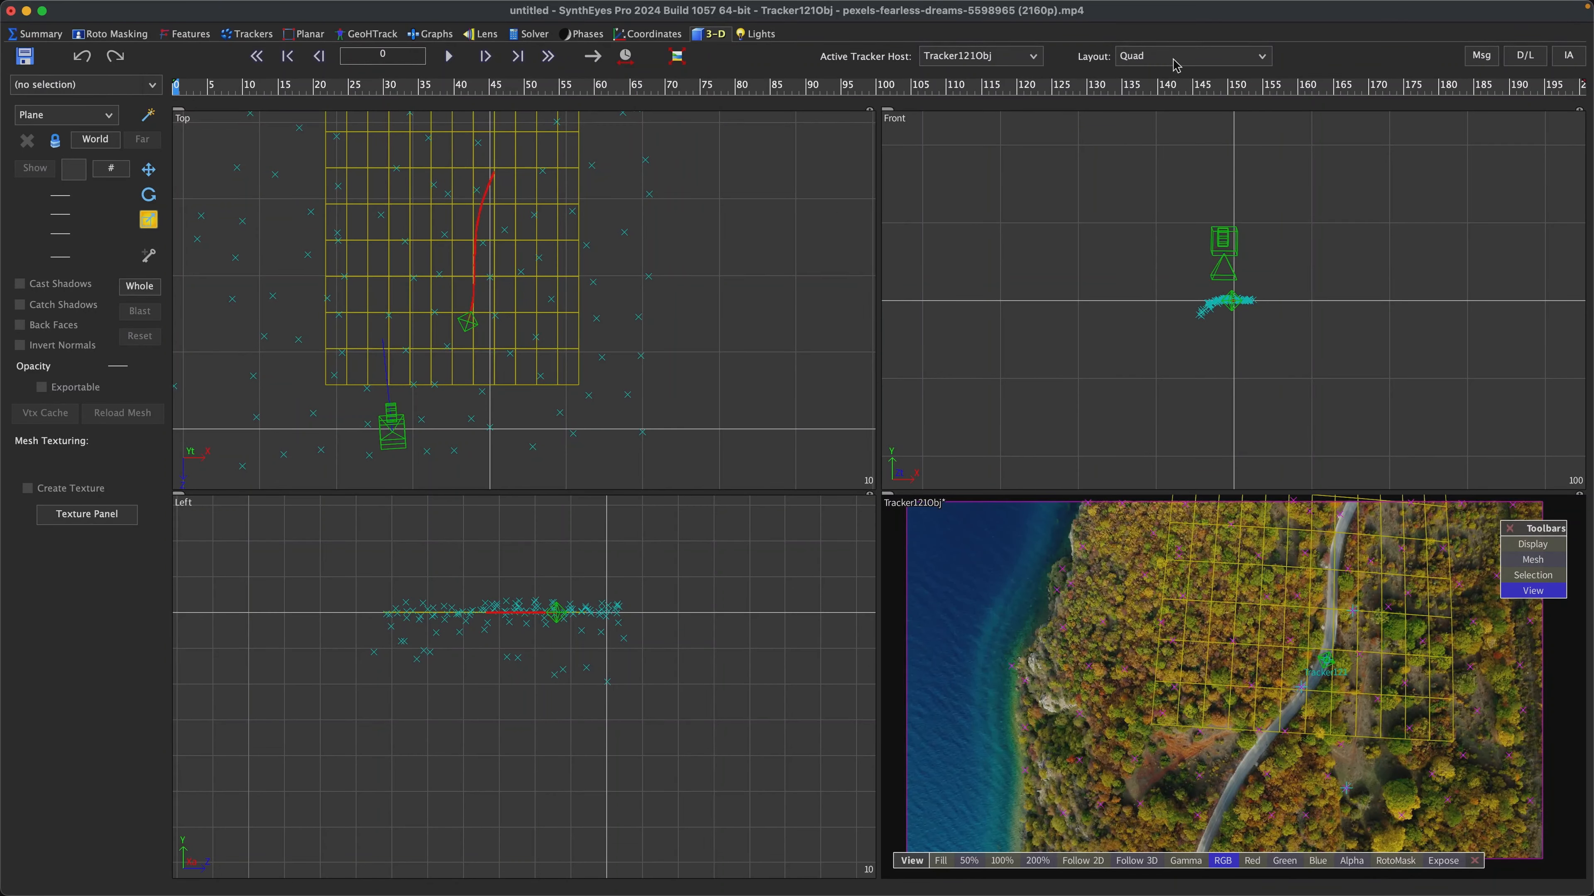
click(970, 58)
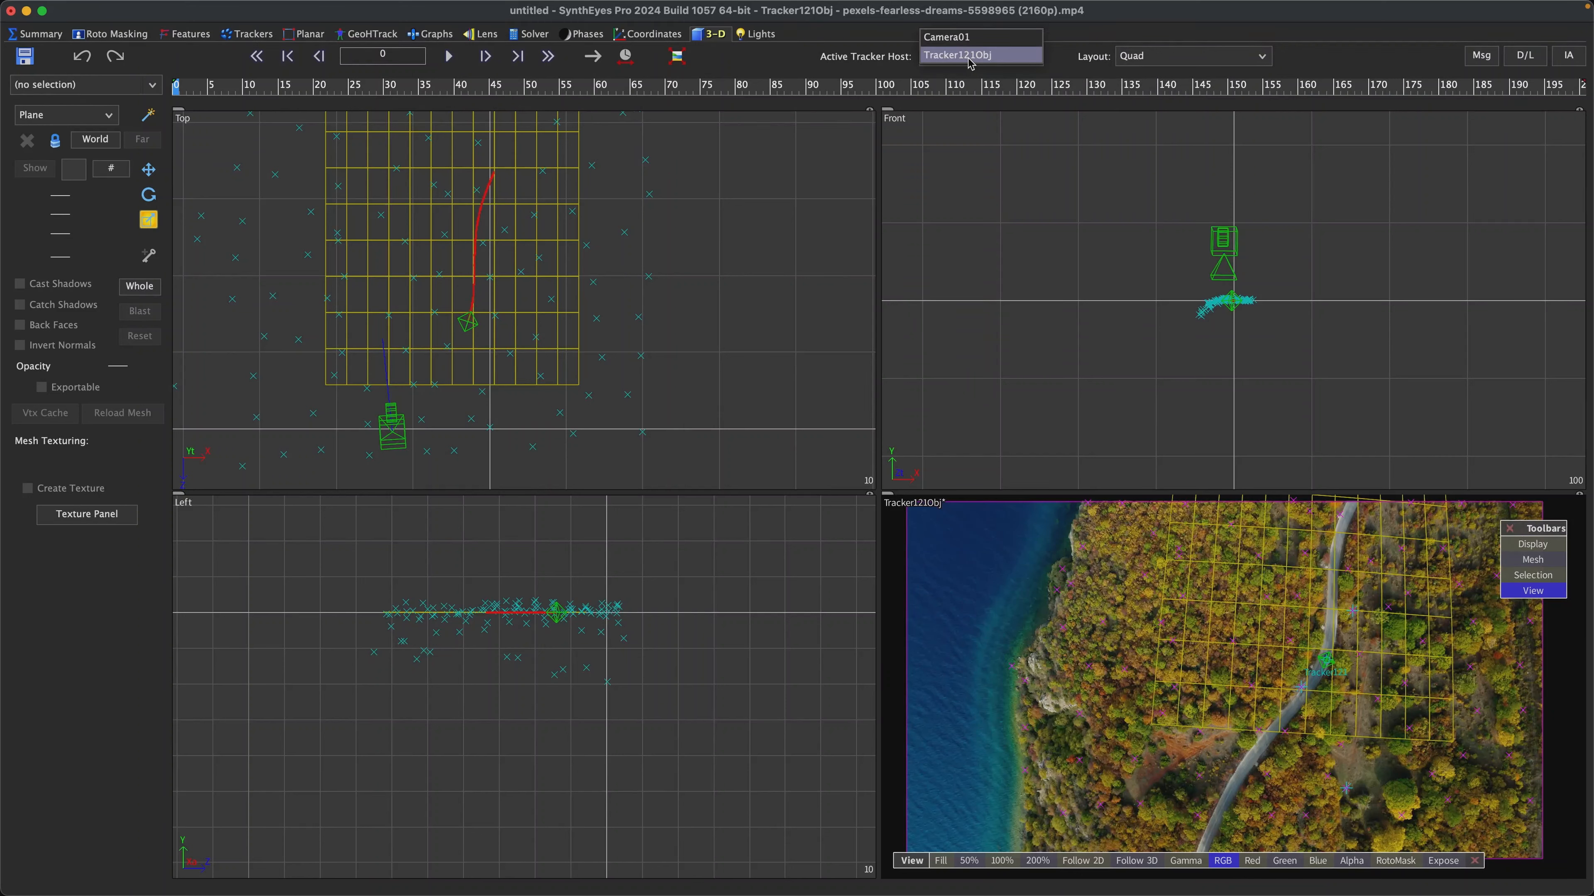
click(983, 58)
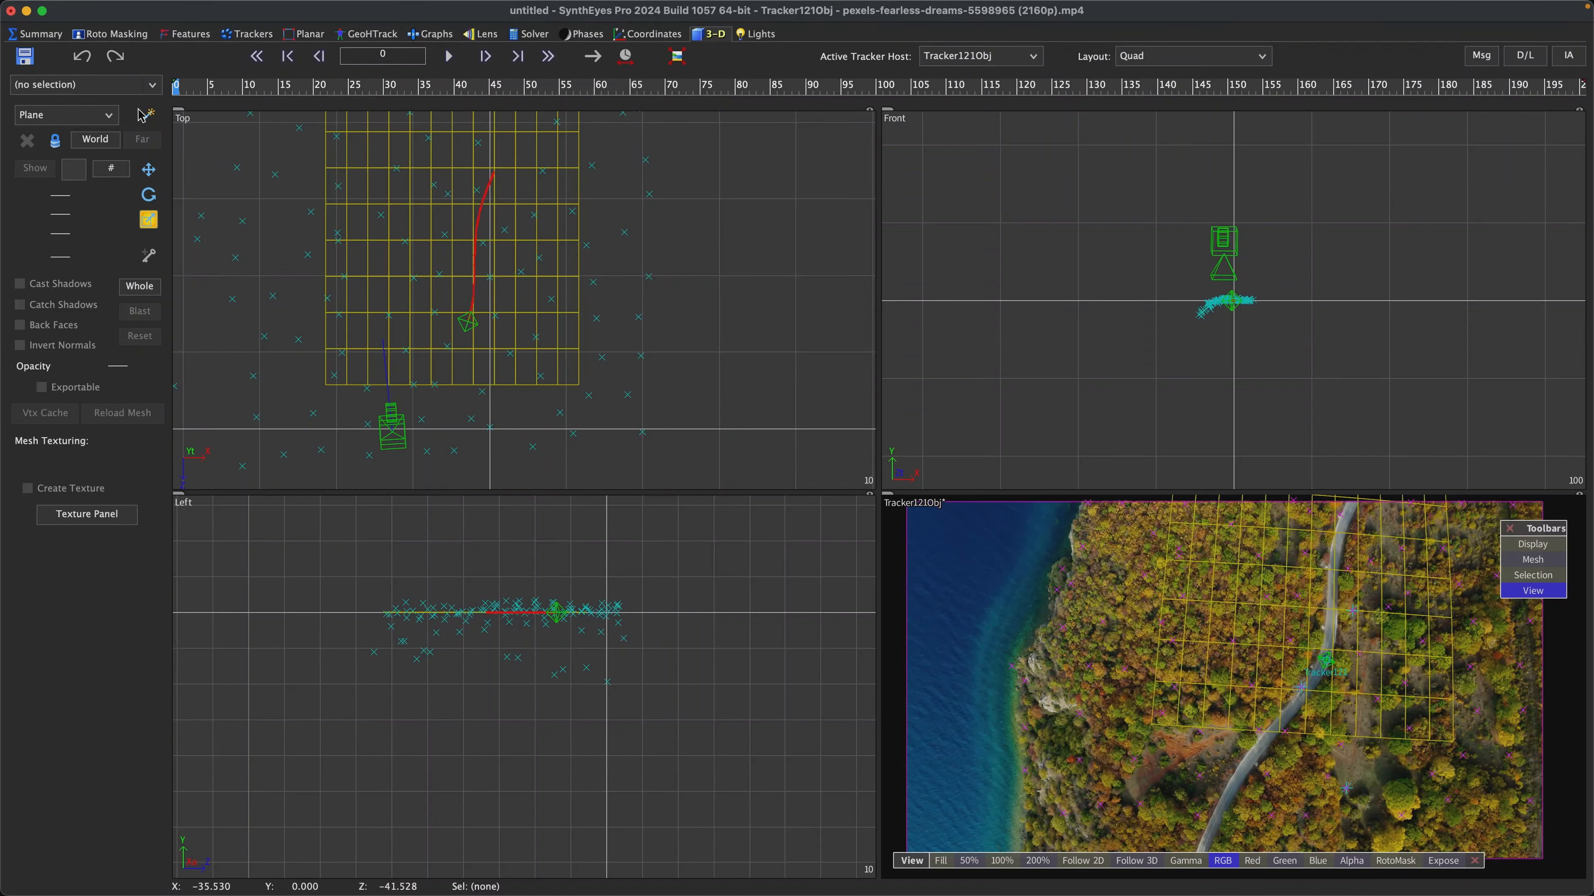
- Choose Box as the primitive mesh to create and frame the car closely in the Top and camera views
click(111, 117)
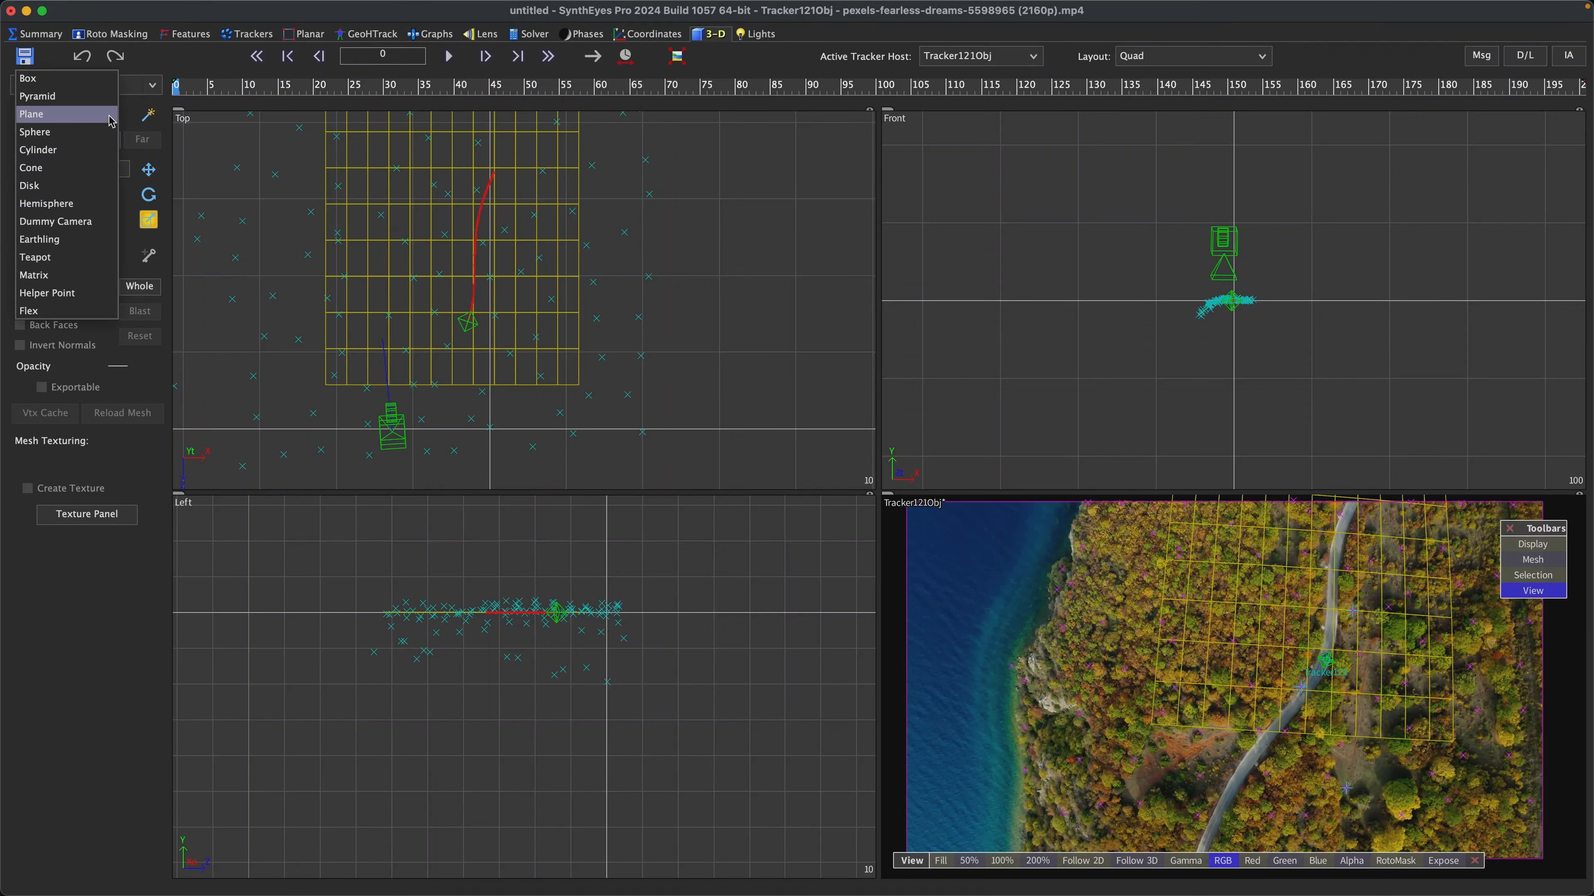
click(85, 95)
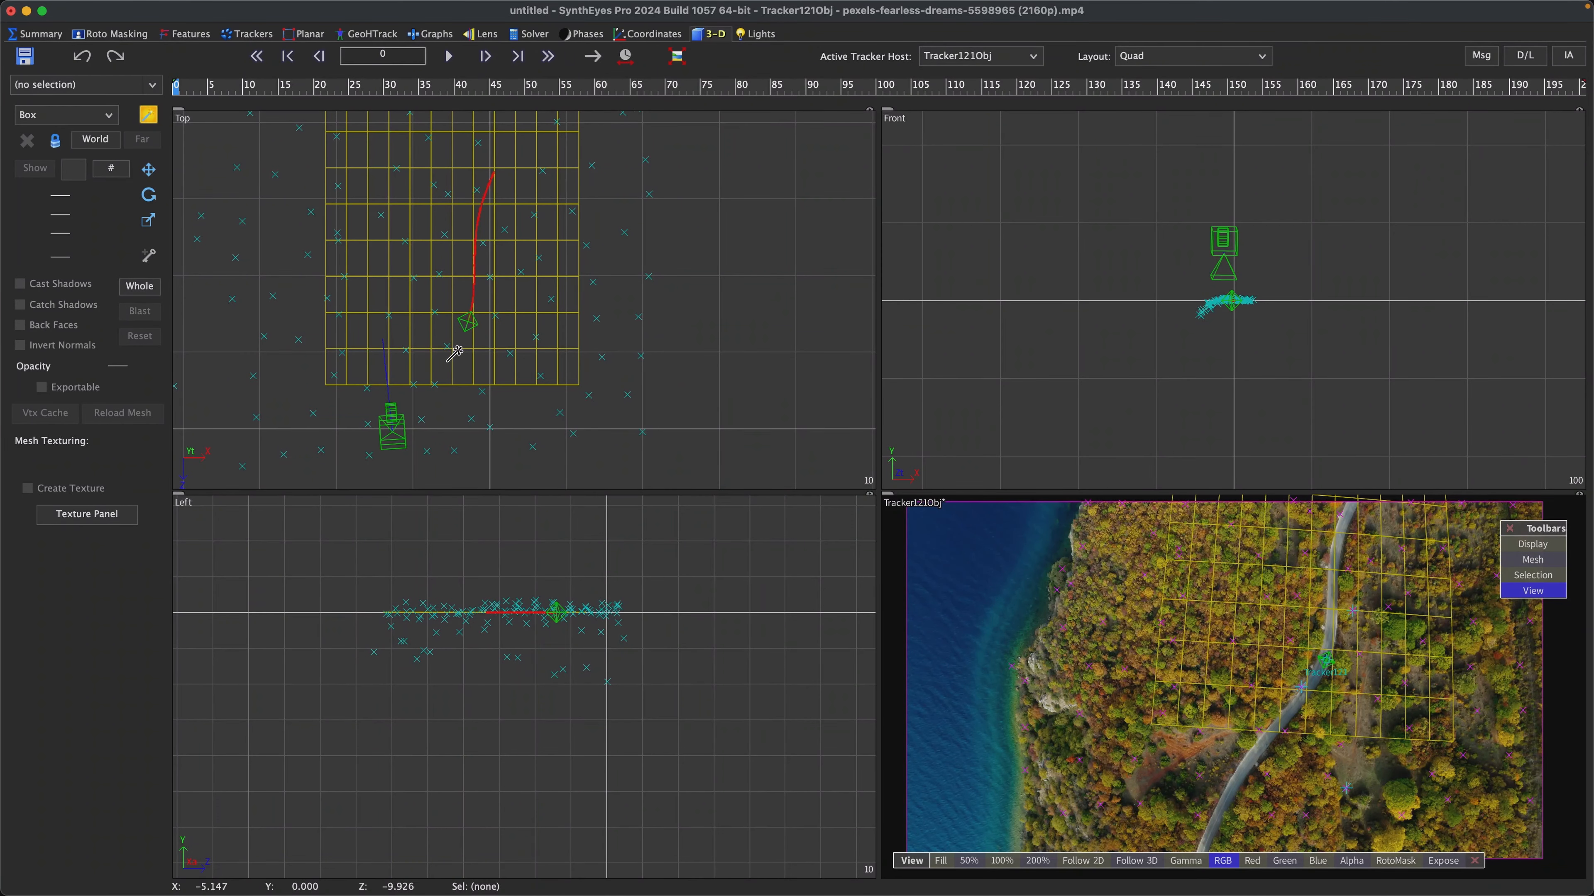
right_drag(469, 326, 516, 173)
scroll(1341, 670, up, 10)
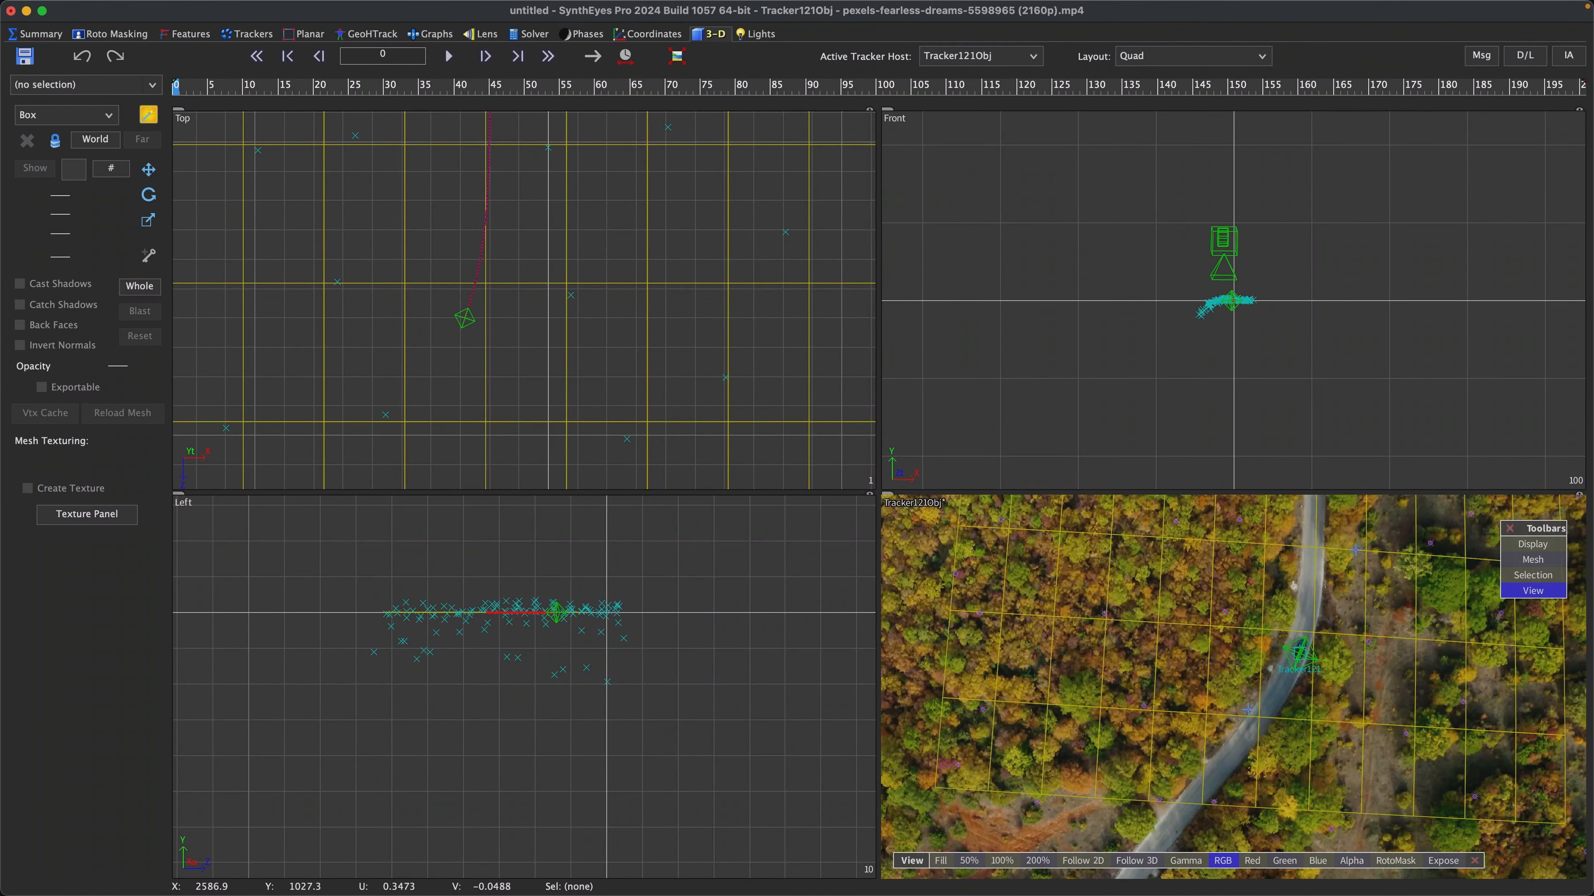
scroll(1311, 647, up, 3)
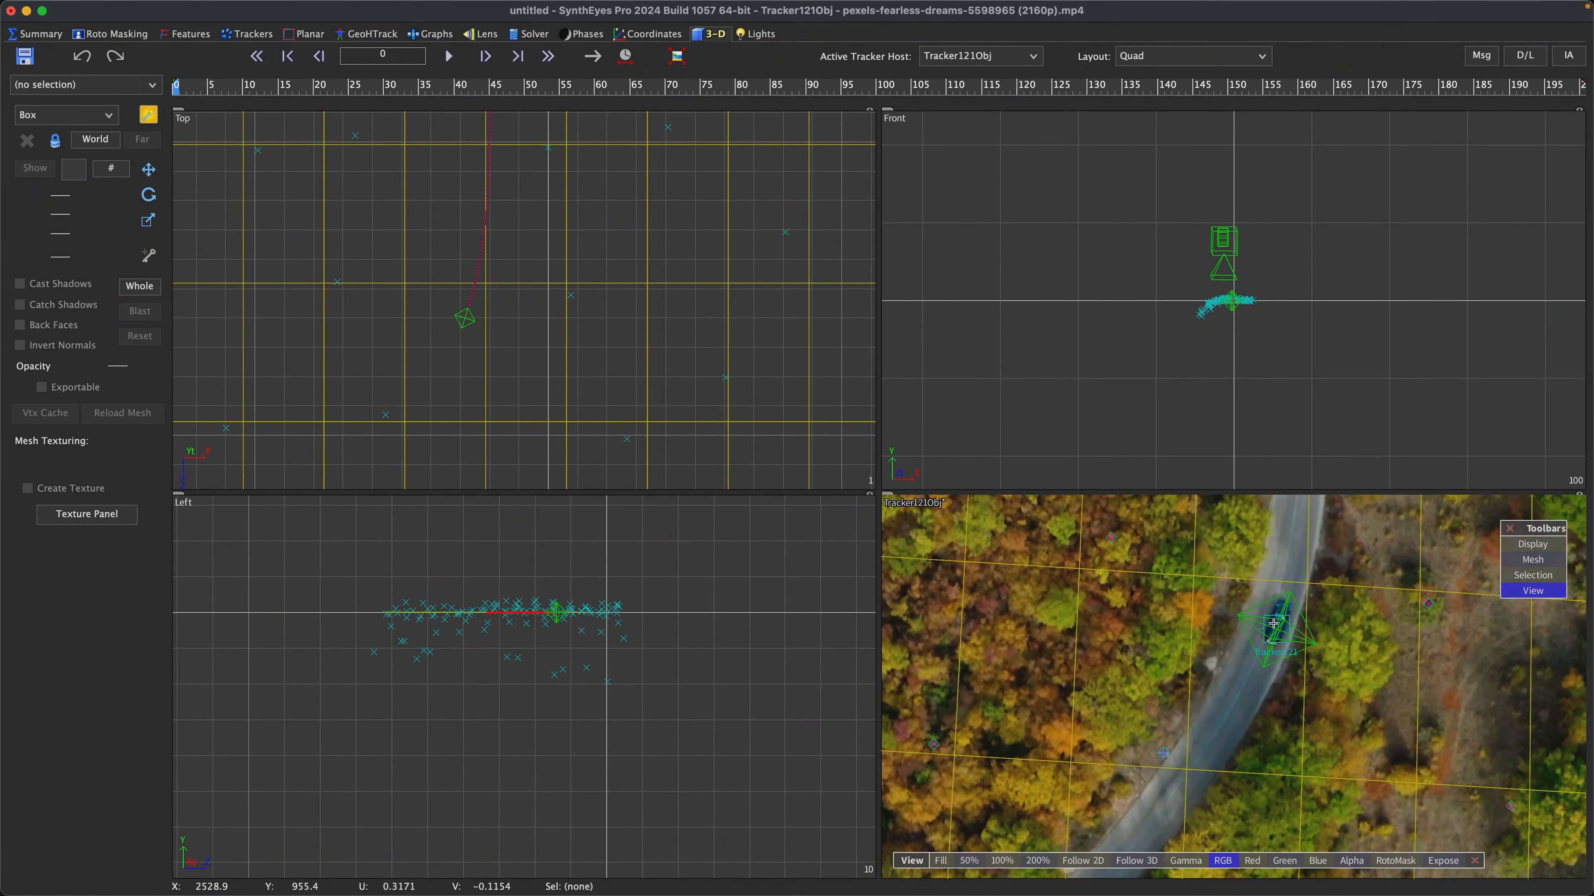
- In the Perspective layout, set the scene's Object Size to 0.200 in the Perspective View Settings
click(530, 34)
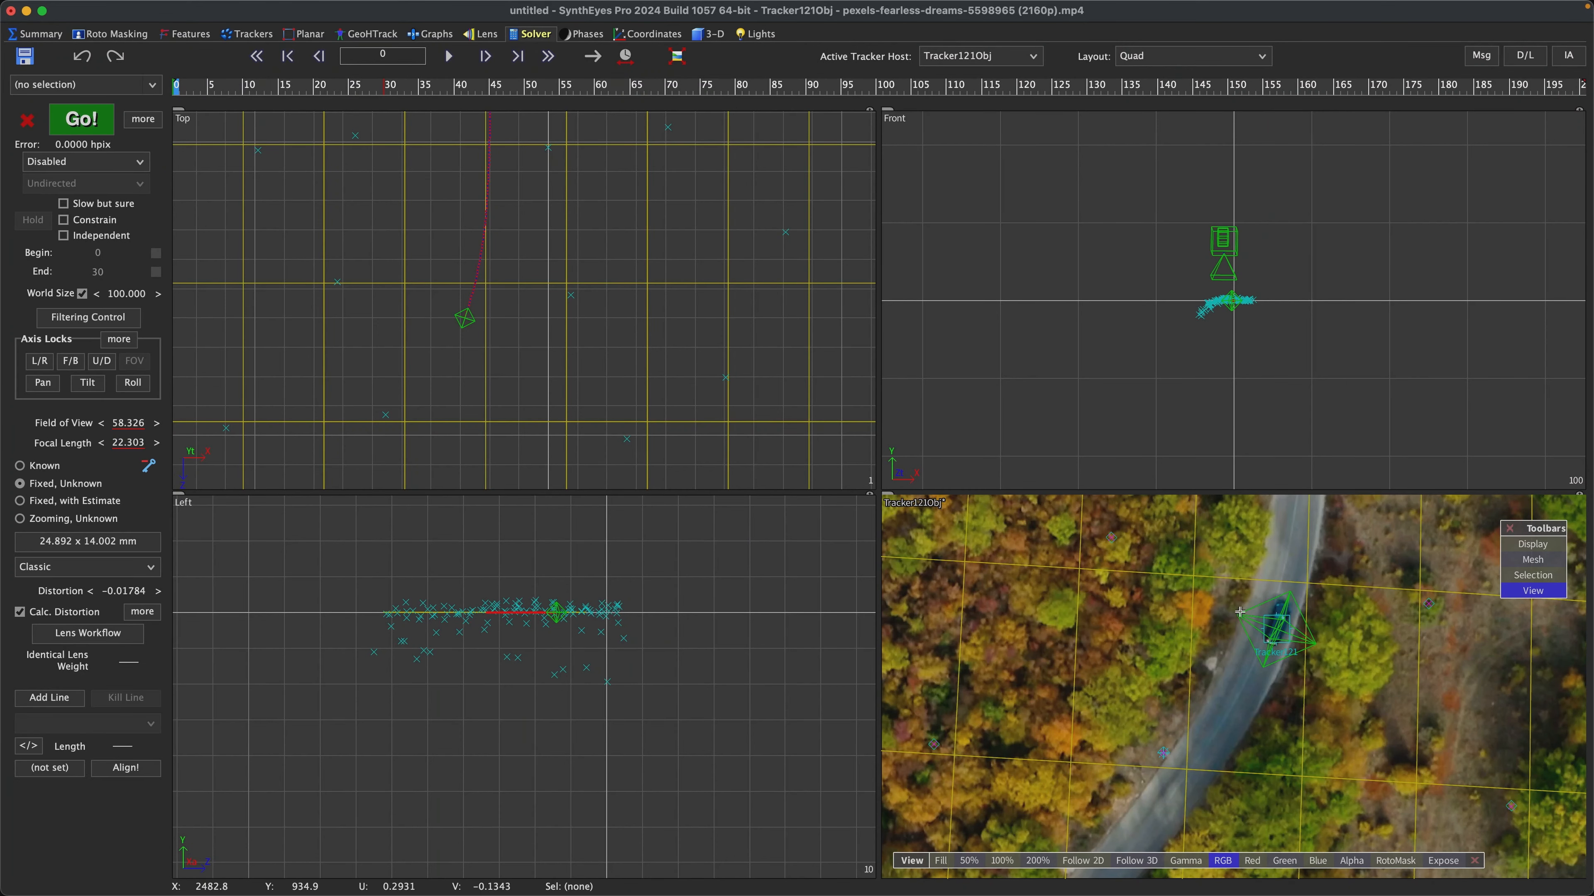
click(1196, 54)
click(1211, 72)
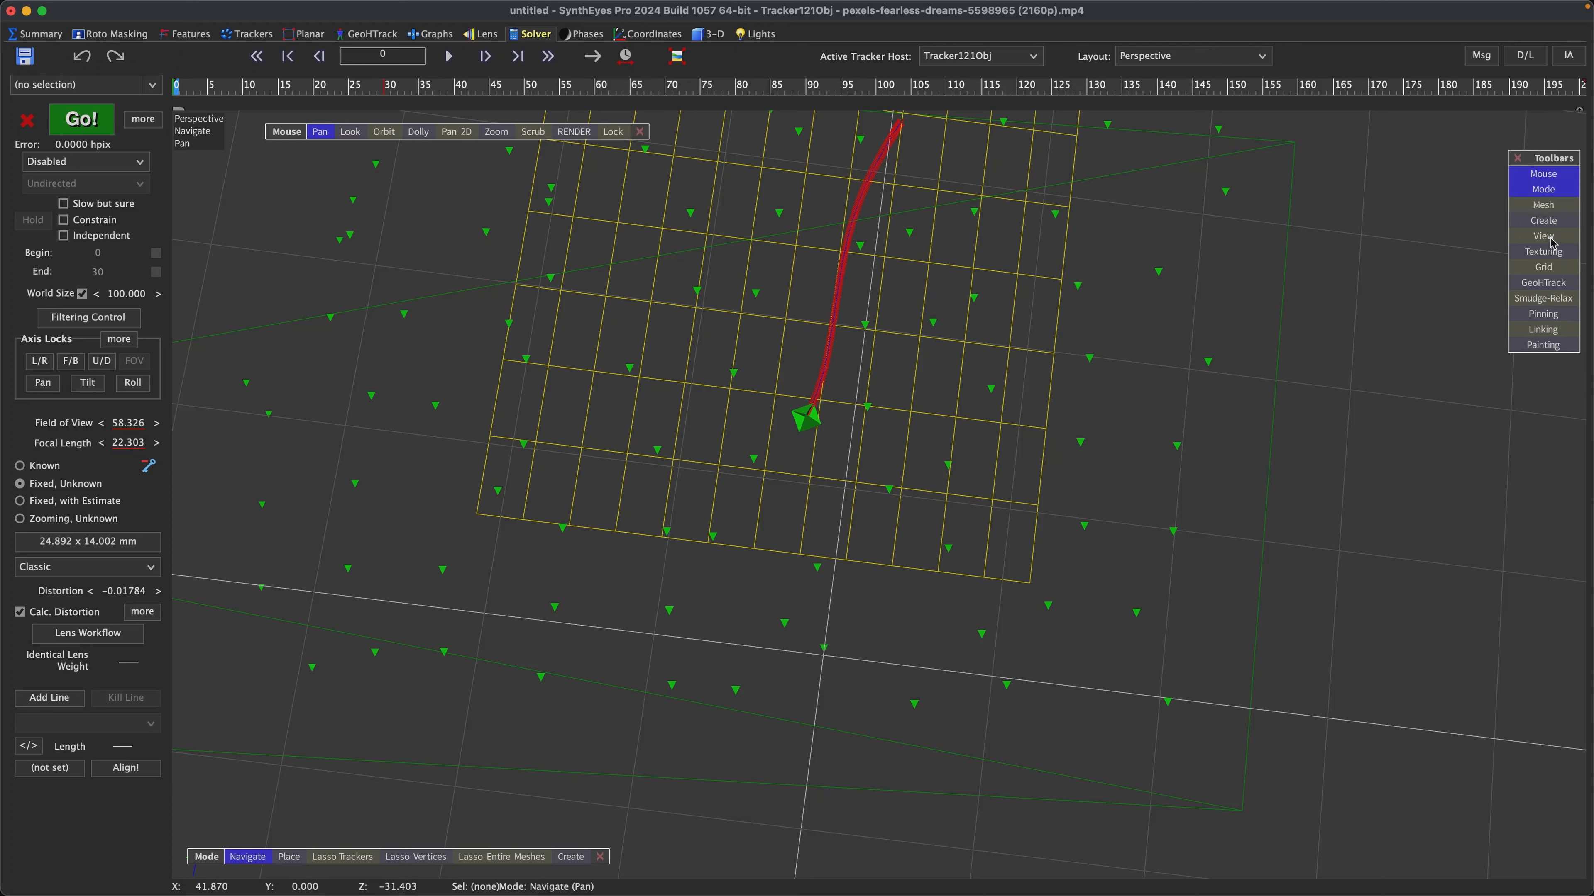
click(1549, 239)
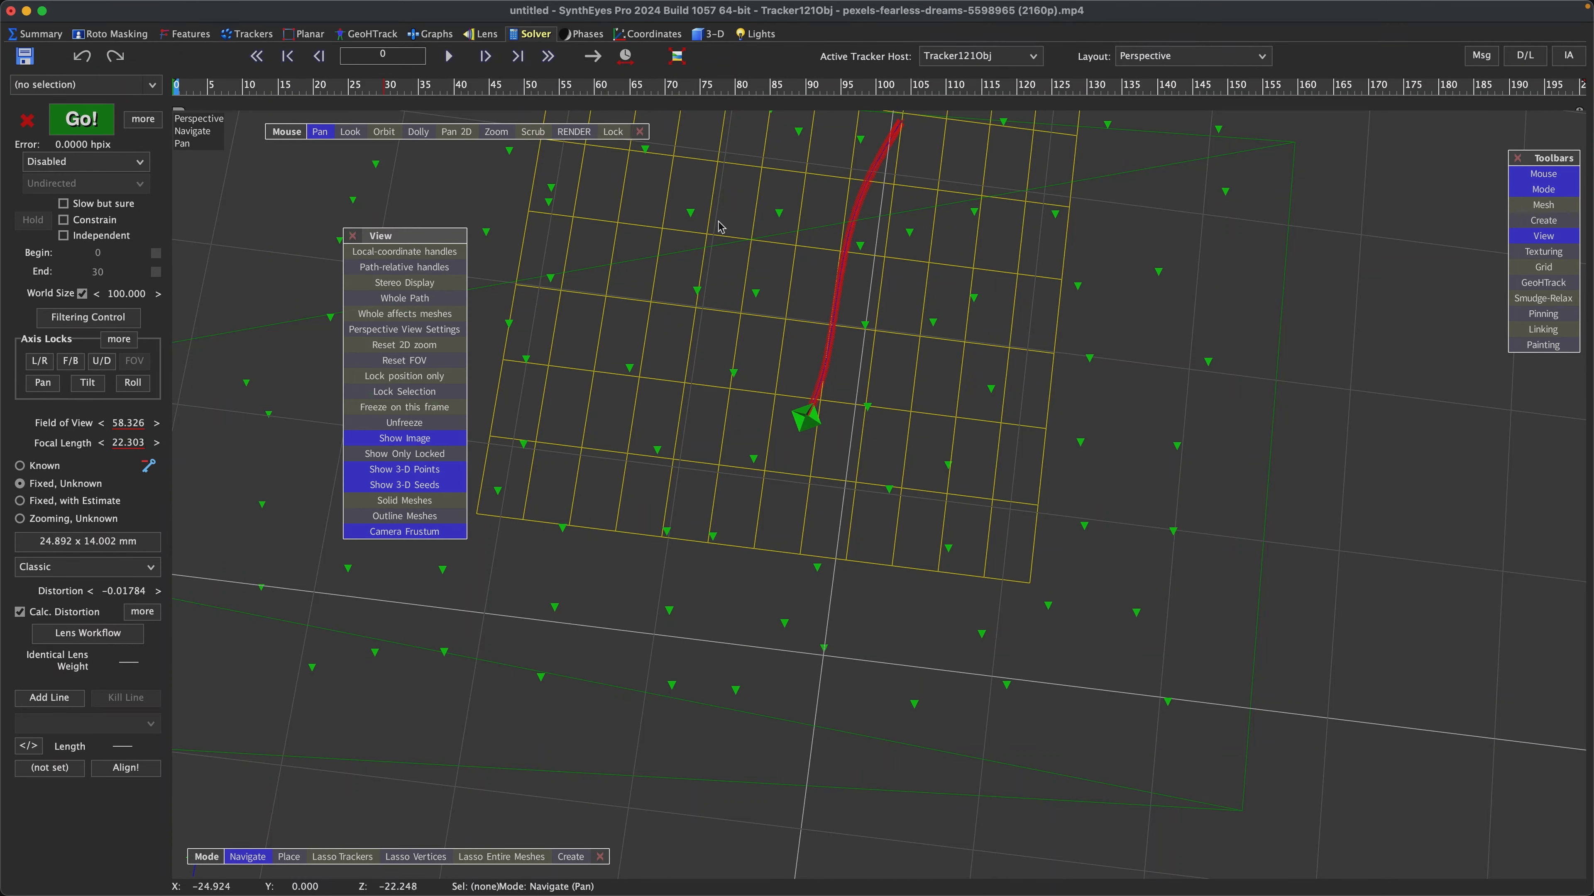
drag(422, 240, 380, 213)
click(371, 302)
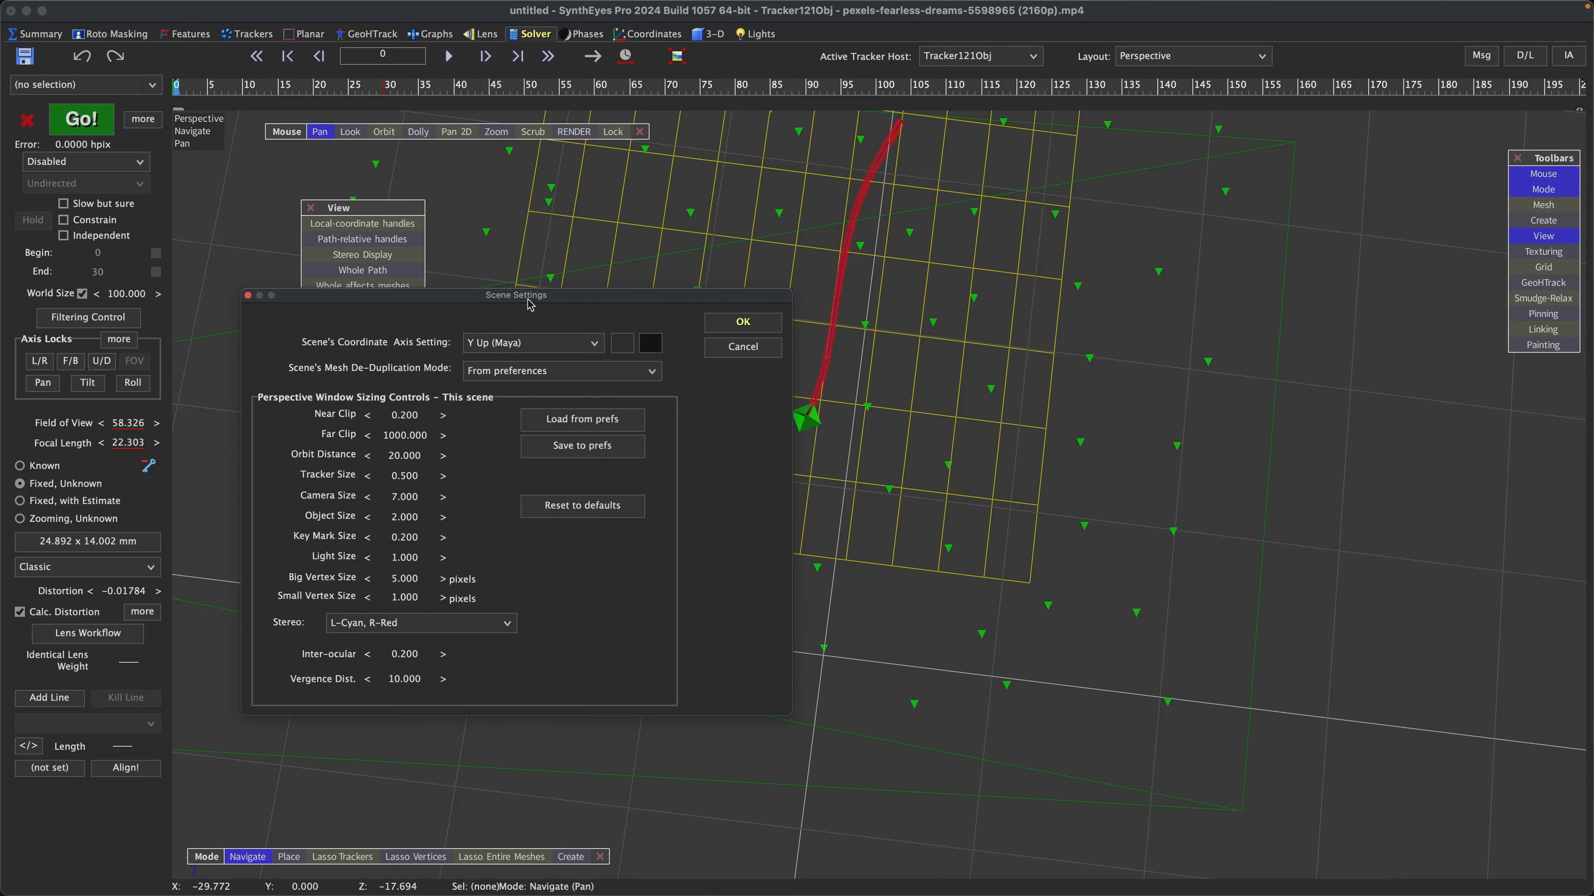
drag(501, 302, 1237, 254)
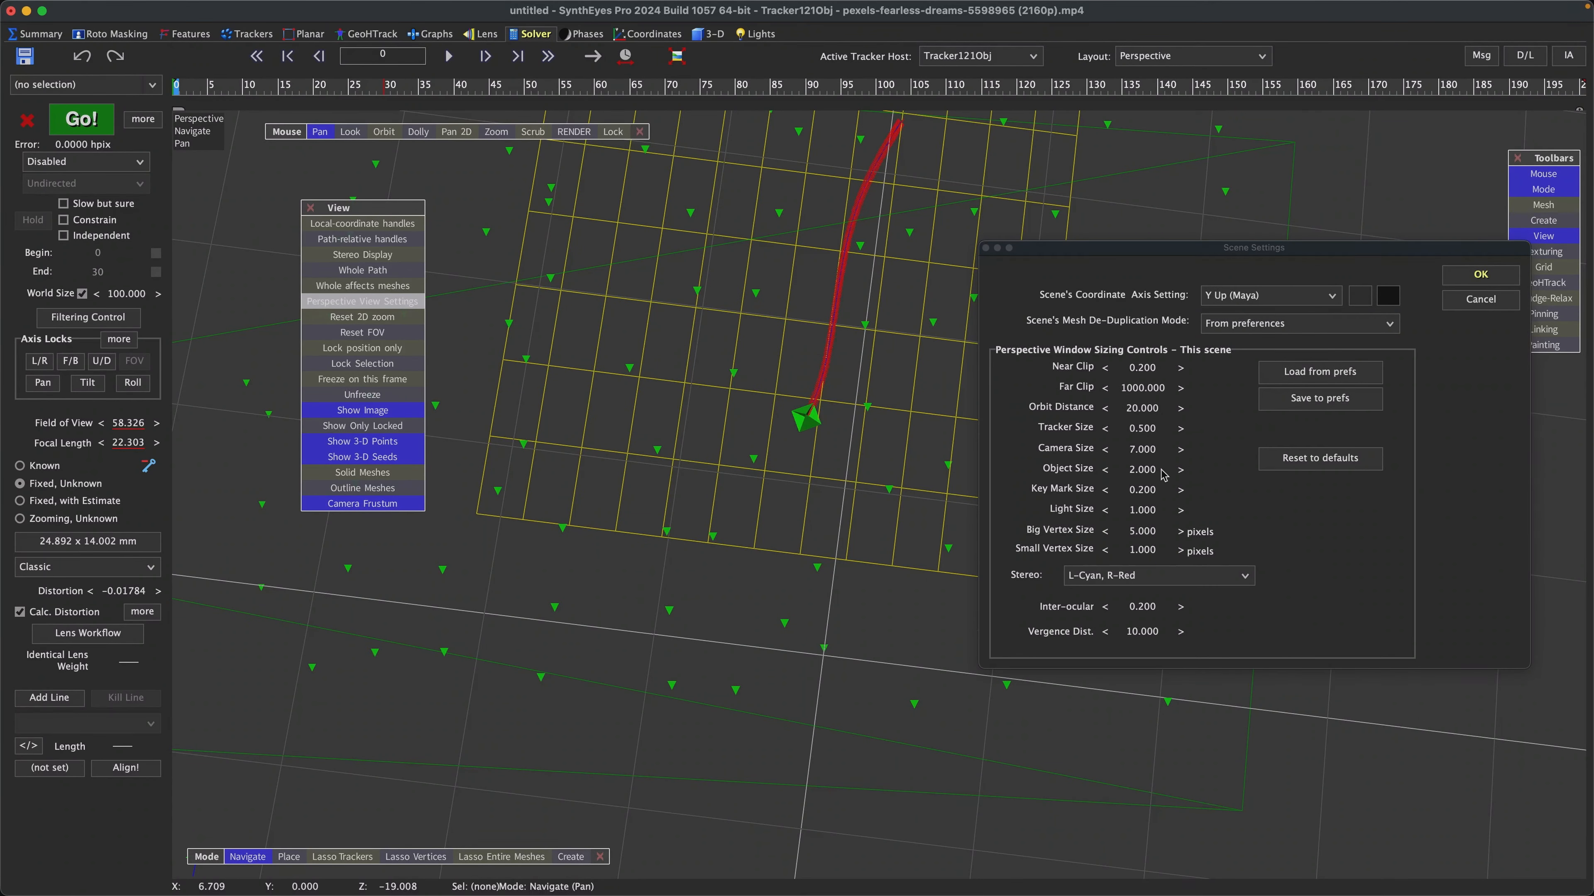
drag(1108, 475, 1096, 475)
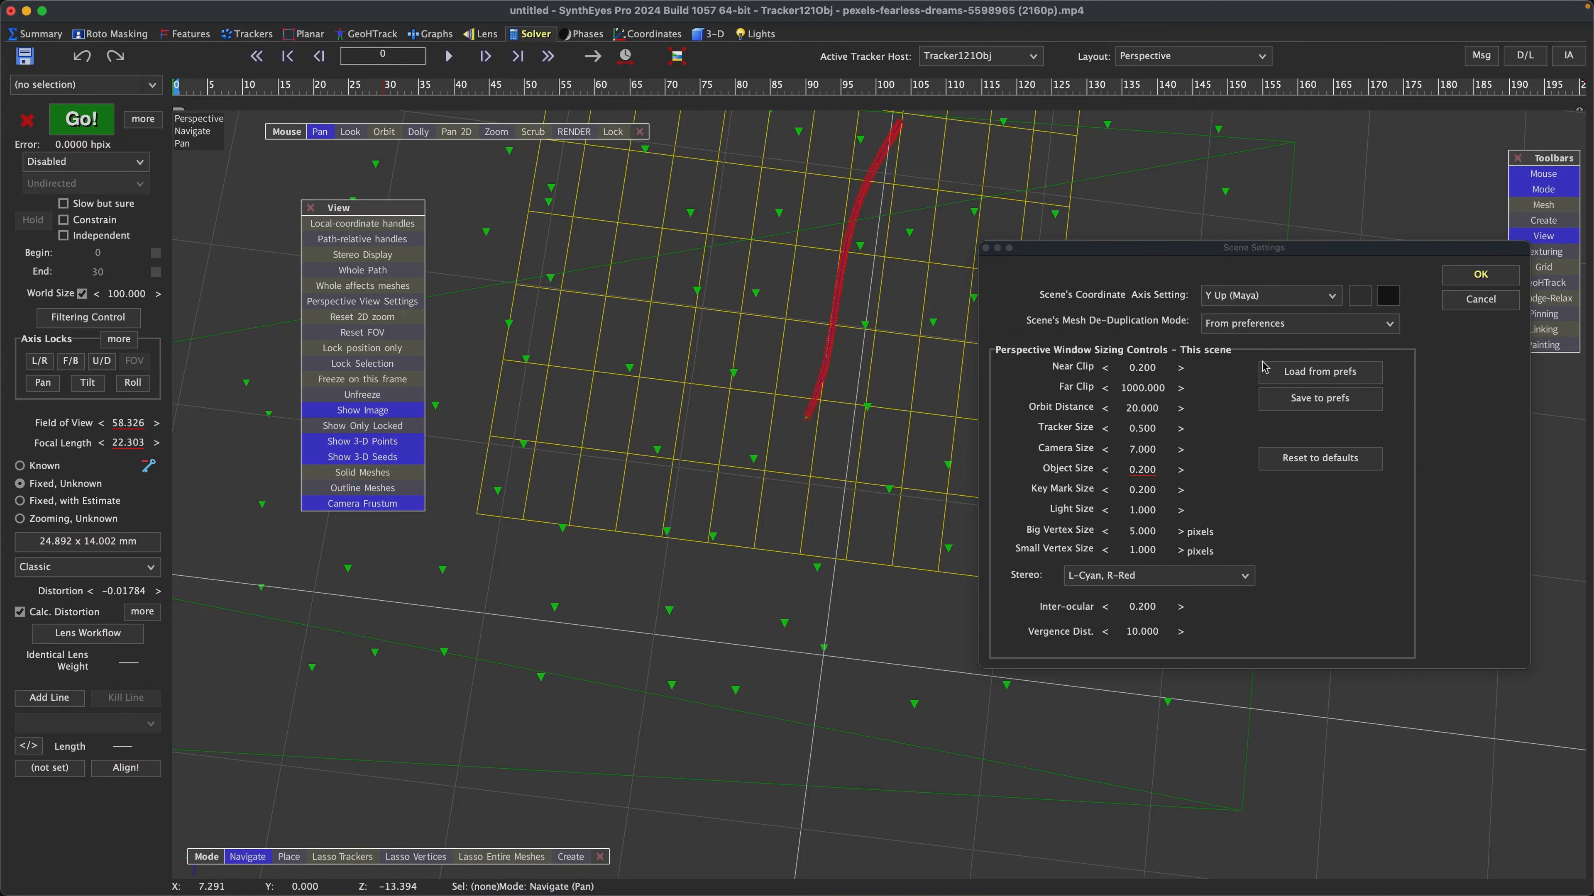
click(1480, 276)
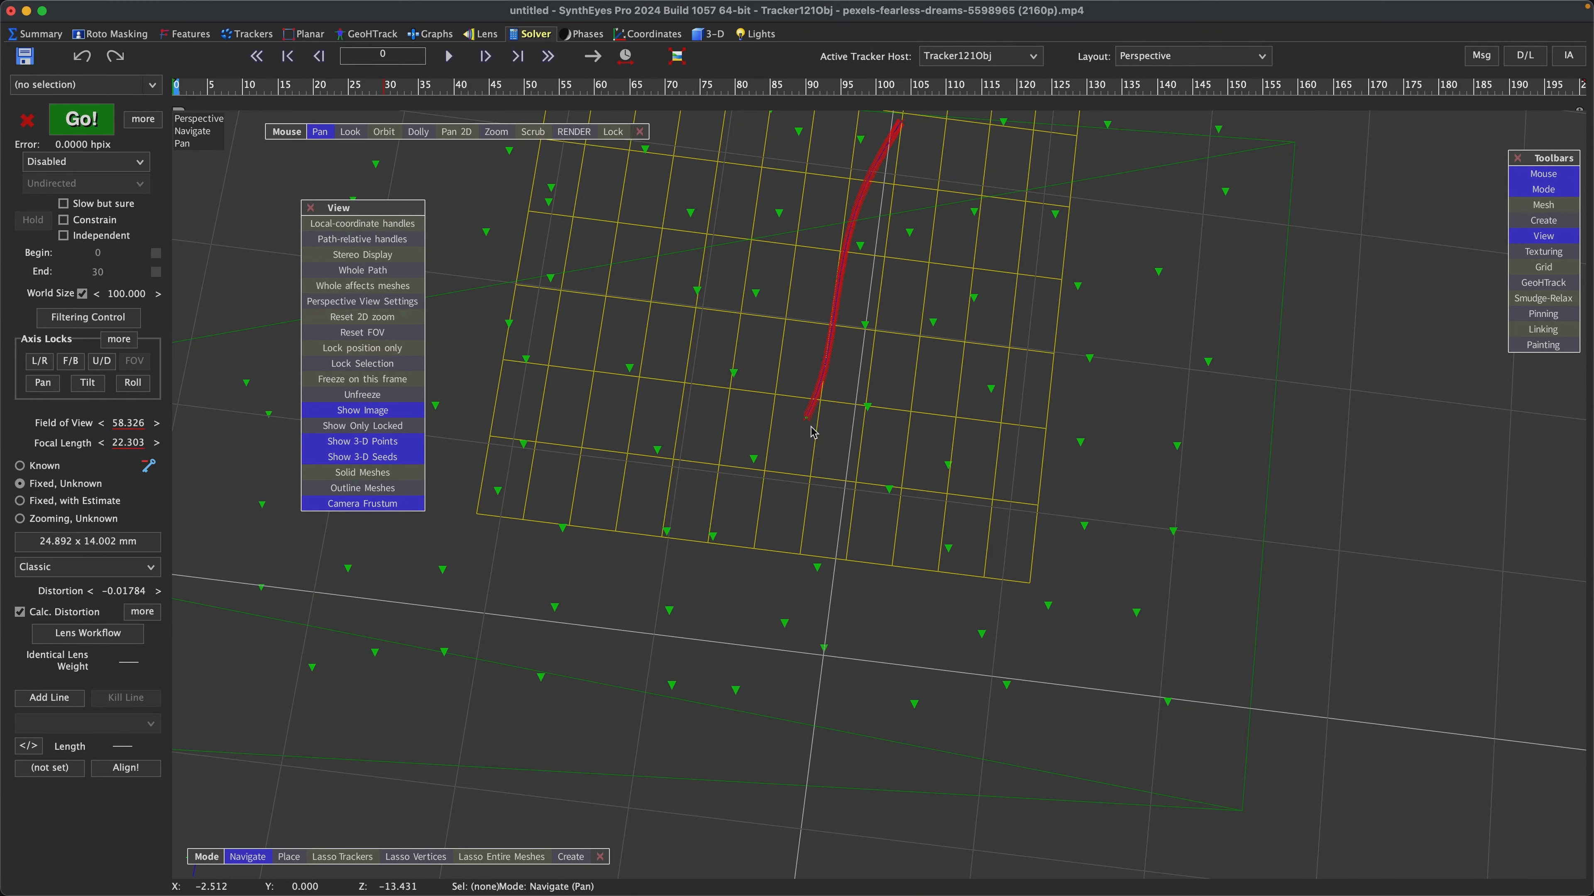
- Back in the Quad layout, create a Box mesh about 0.56 by 1.17 units over the car's moving object in the Top view
click(1157, 65)
click(1161, 82)
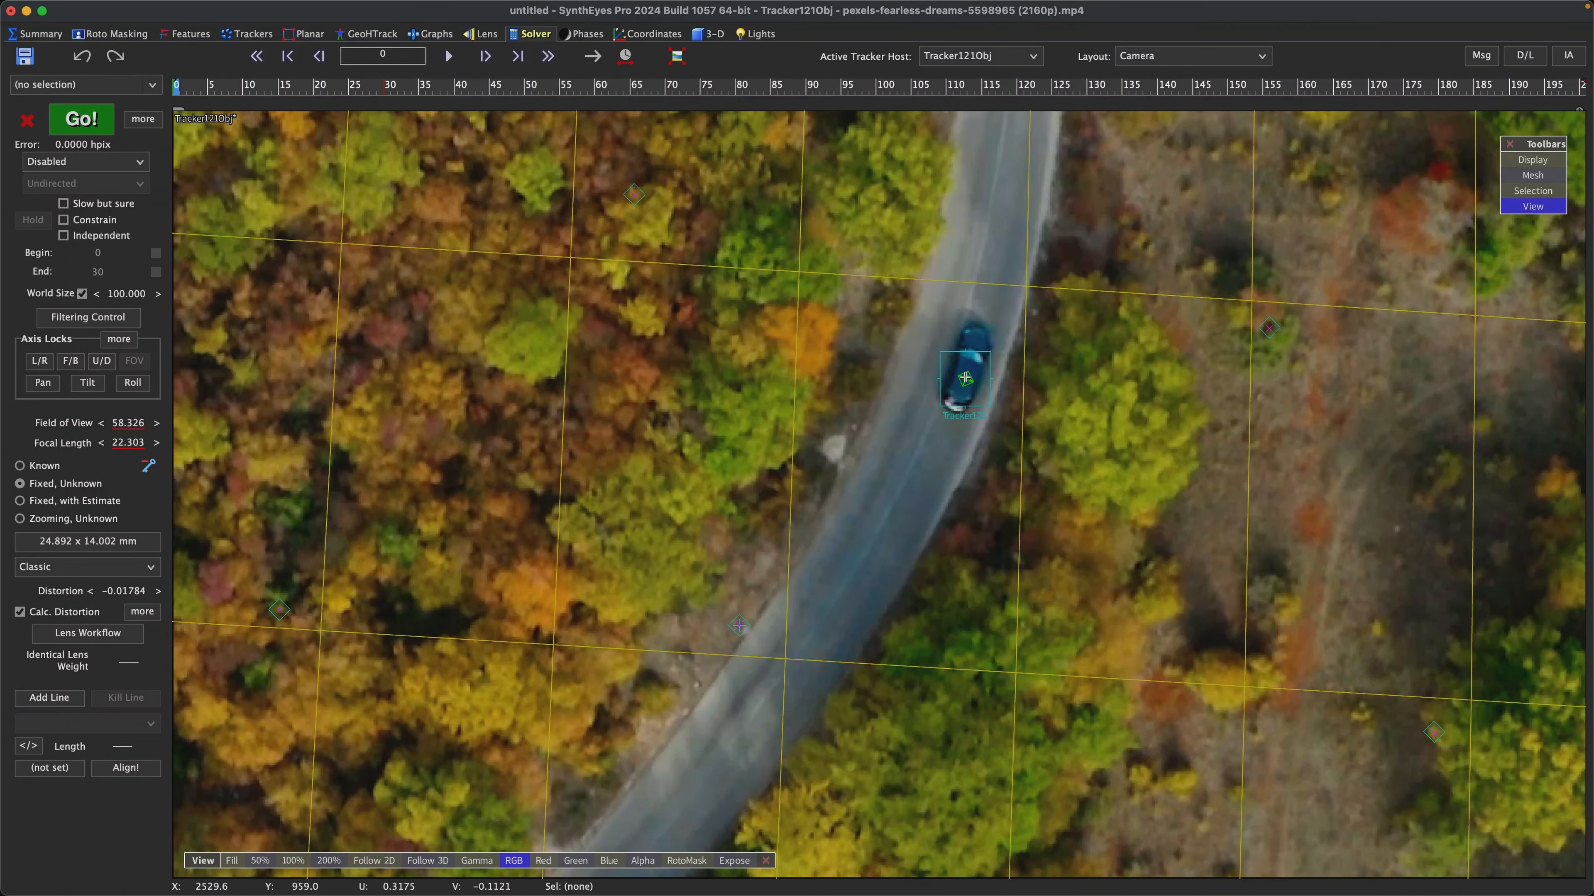
click(1169, 59)
click(1157, 113)
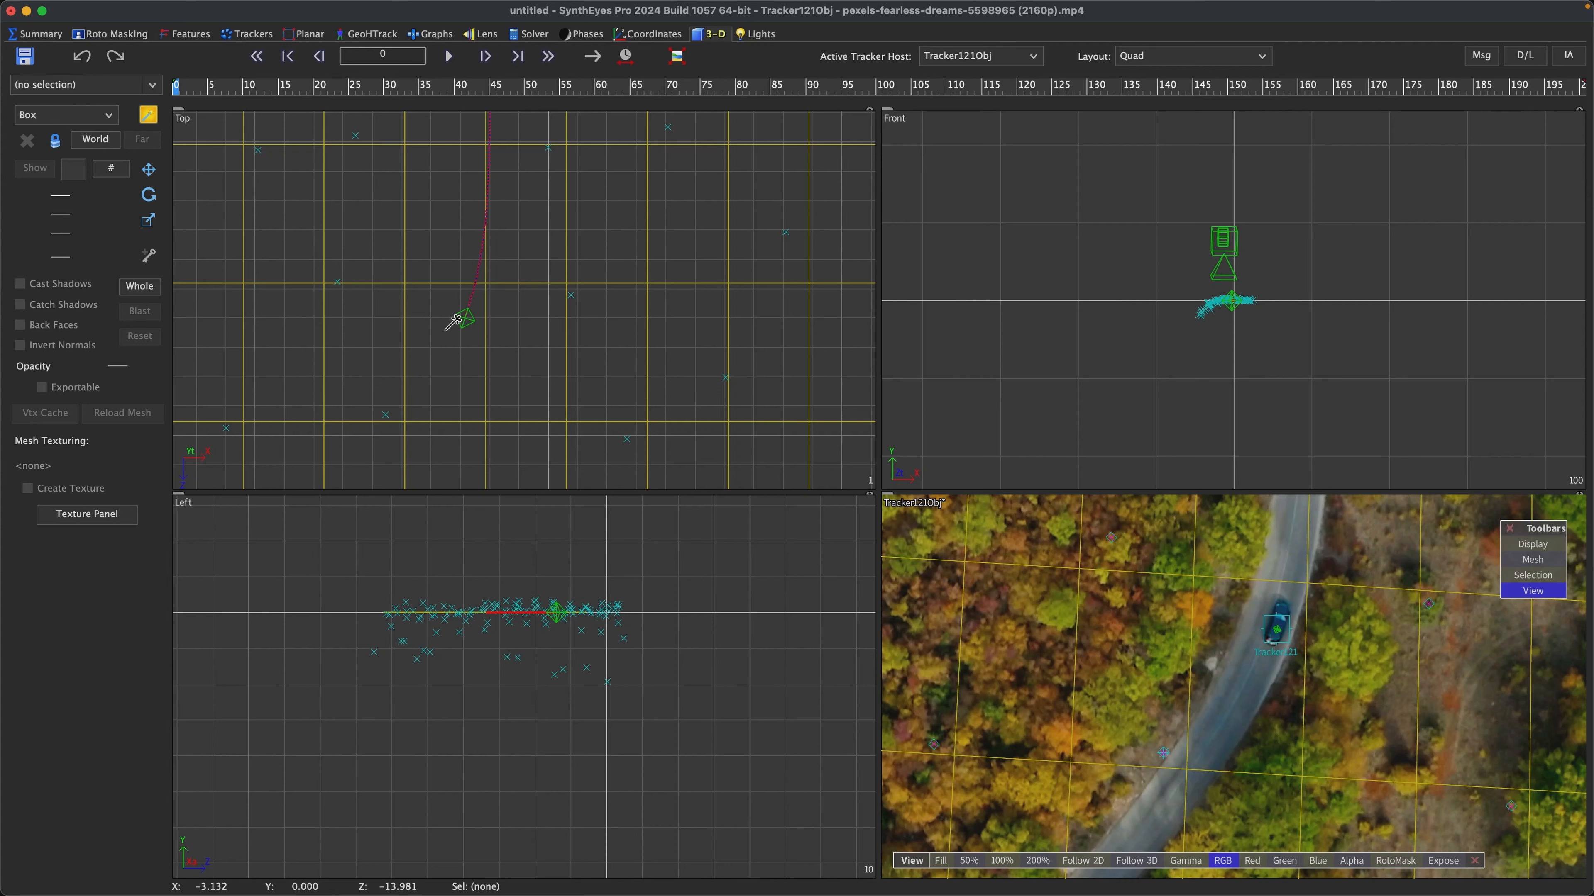
drag(454, 324, 577, 227)
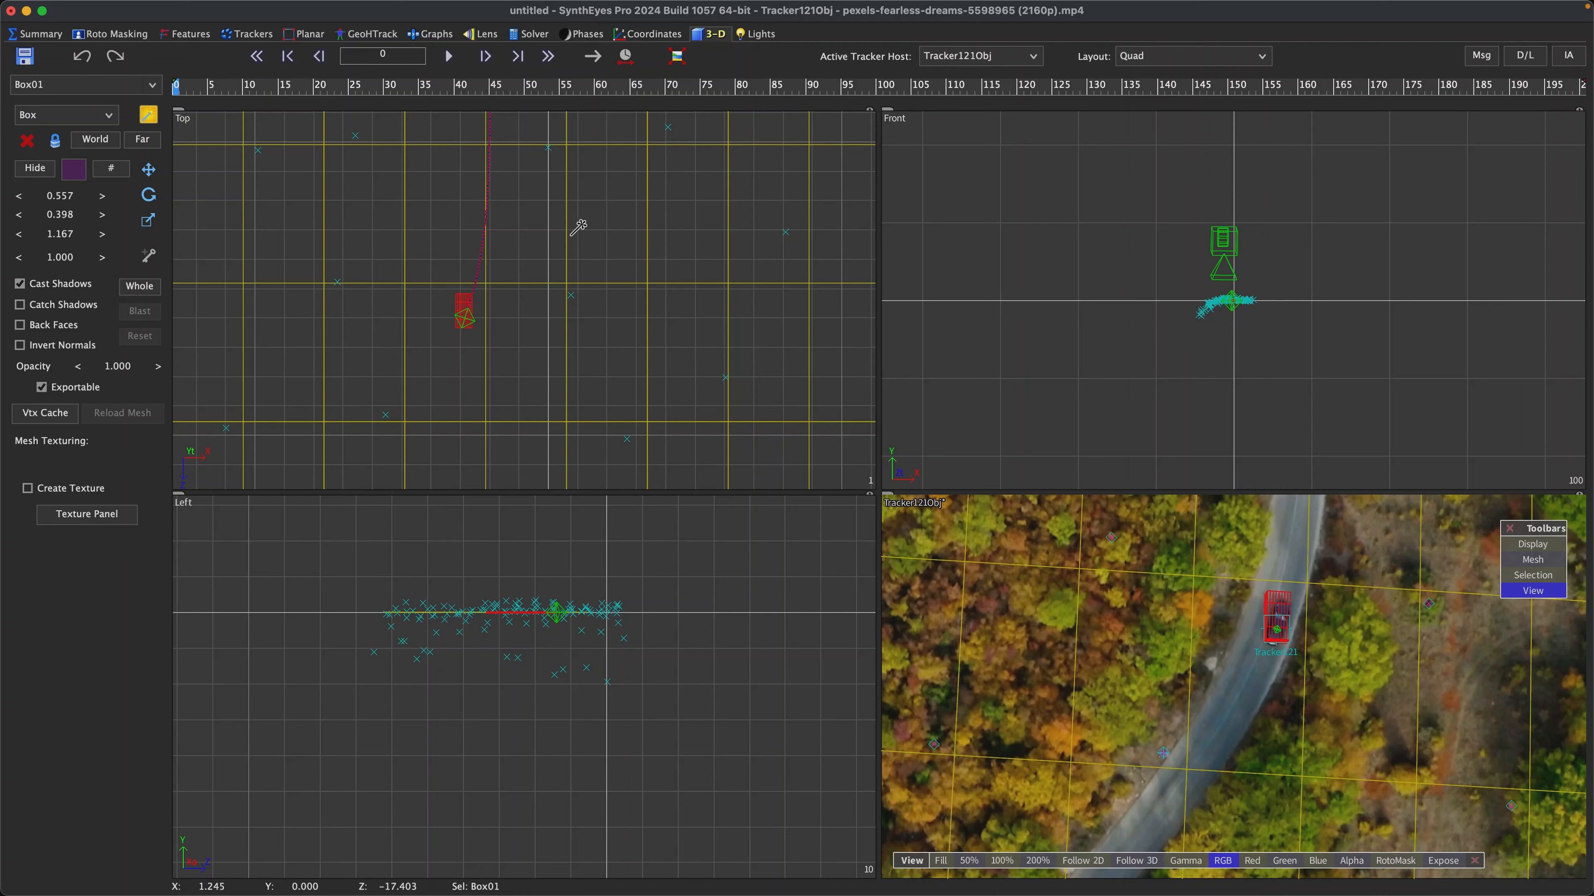
- Rotate the box in the Top view to align it with the car's direction of travel
scroll(472, 326, up, 3)
scroll(603, 584, up, 4)
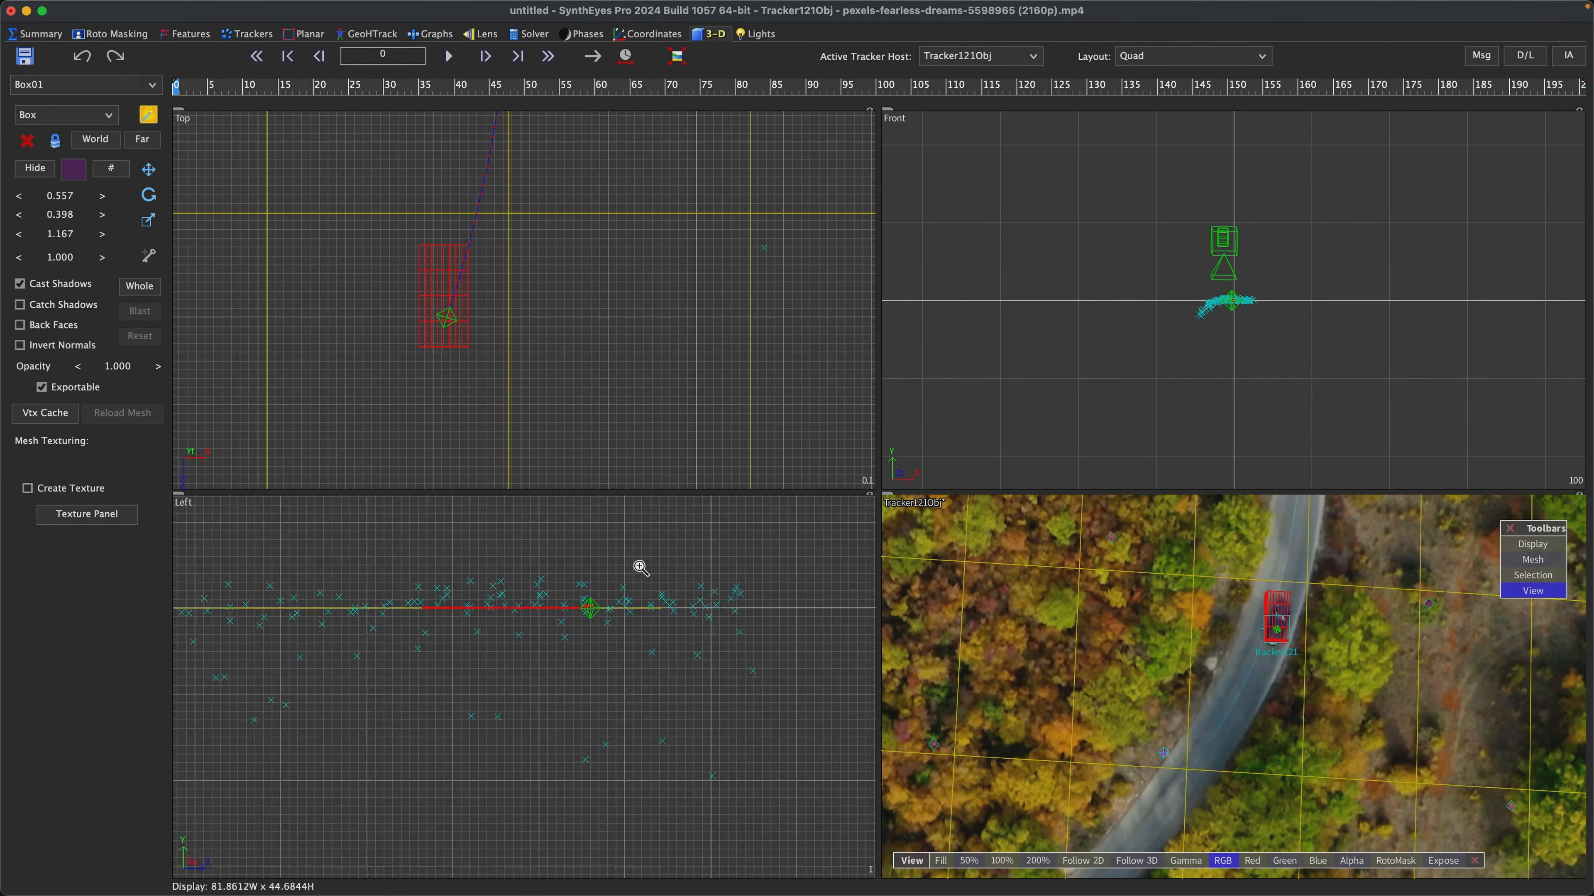
scroll(590, 586, up, 3)
scroll(501, 608, up, 2)
middle_drag(528, 641, 535, 728)
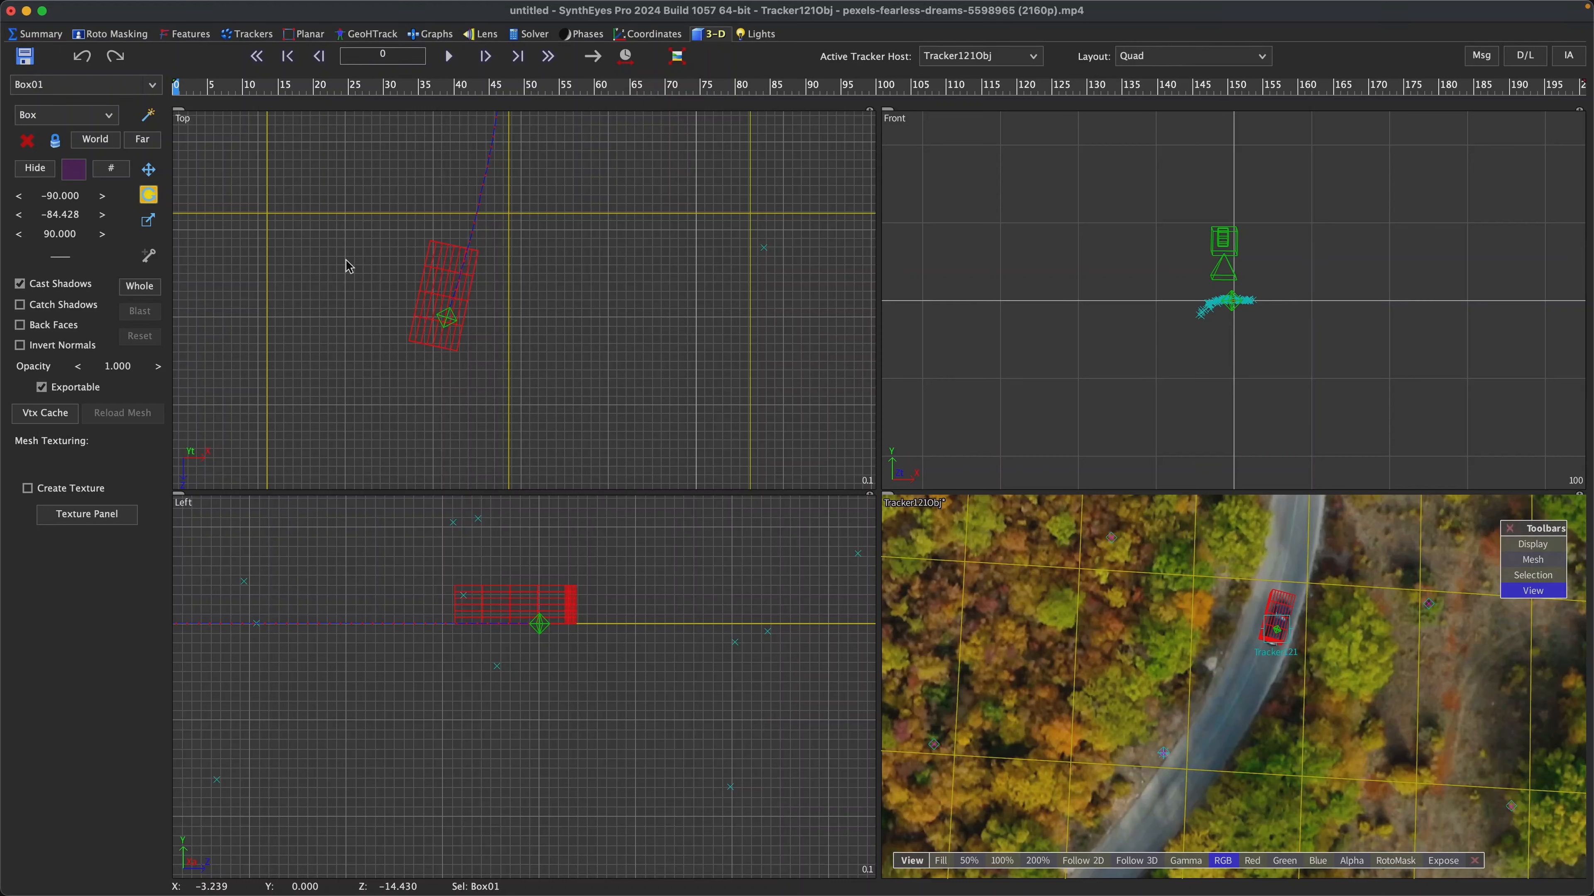
- Set the box's segment counts to 2, 2 and 1
click(110, 168)
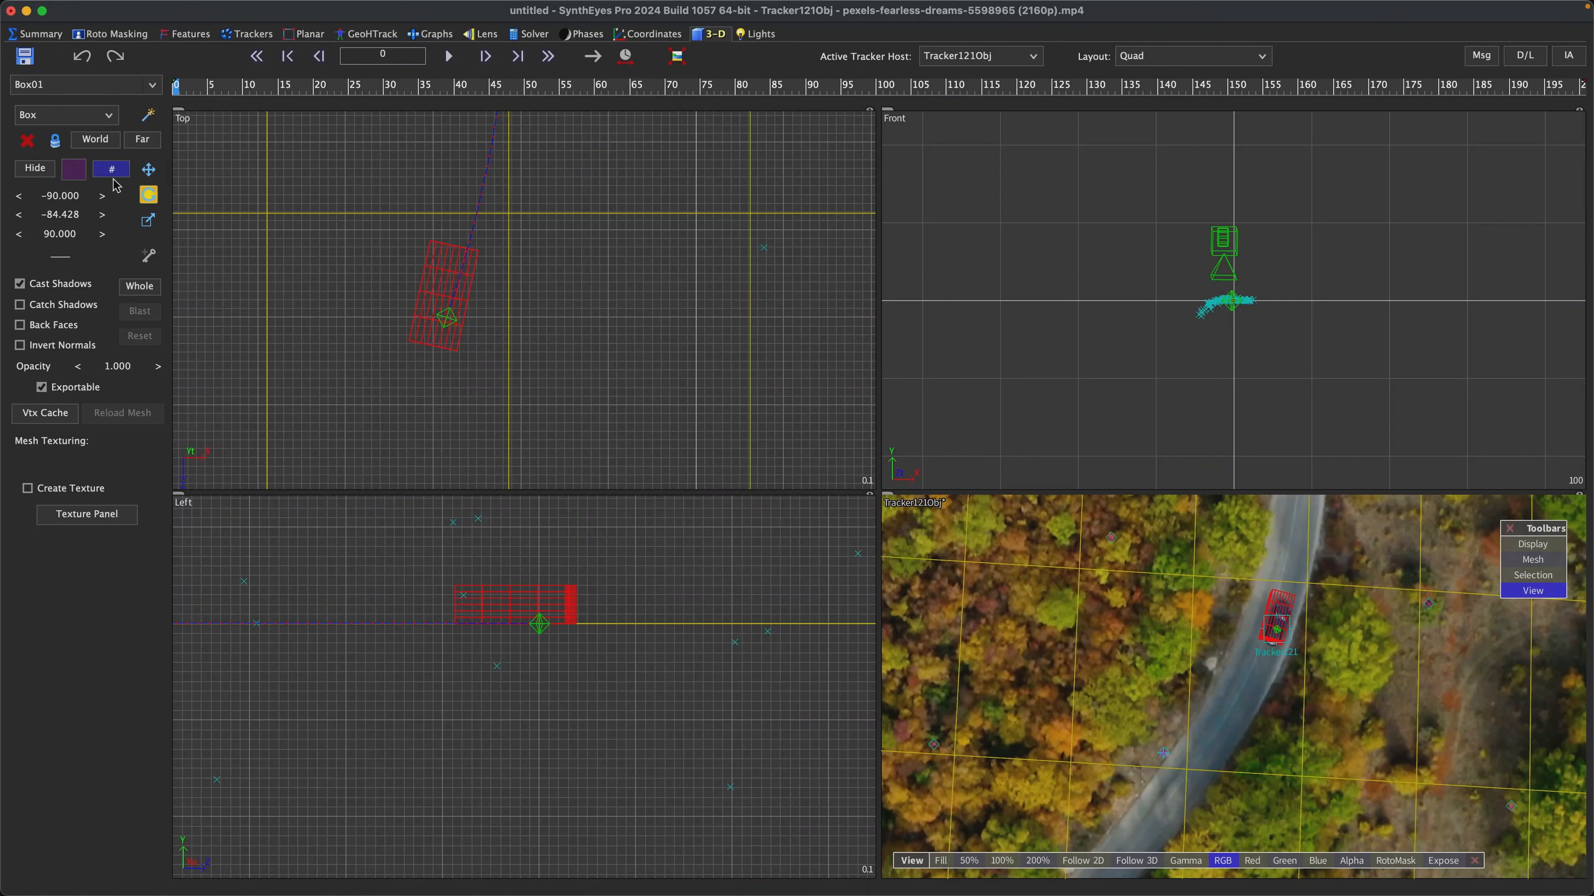
click(18, 196)
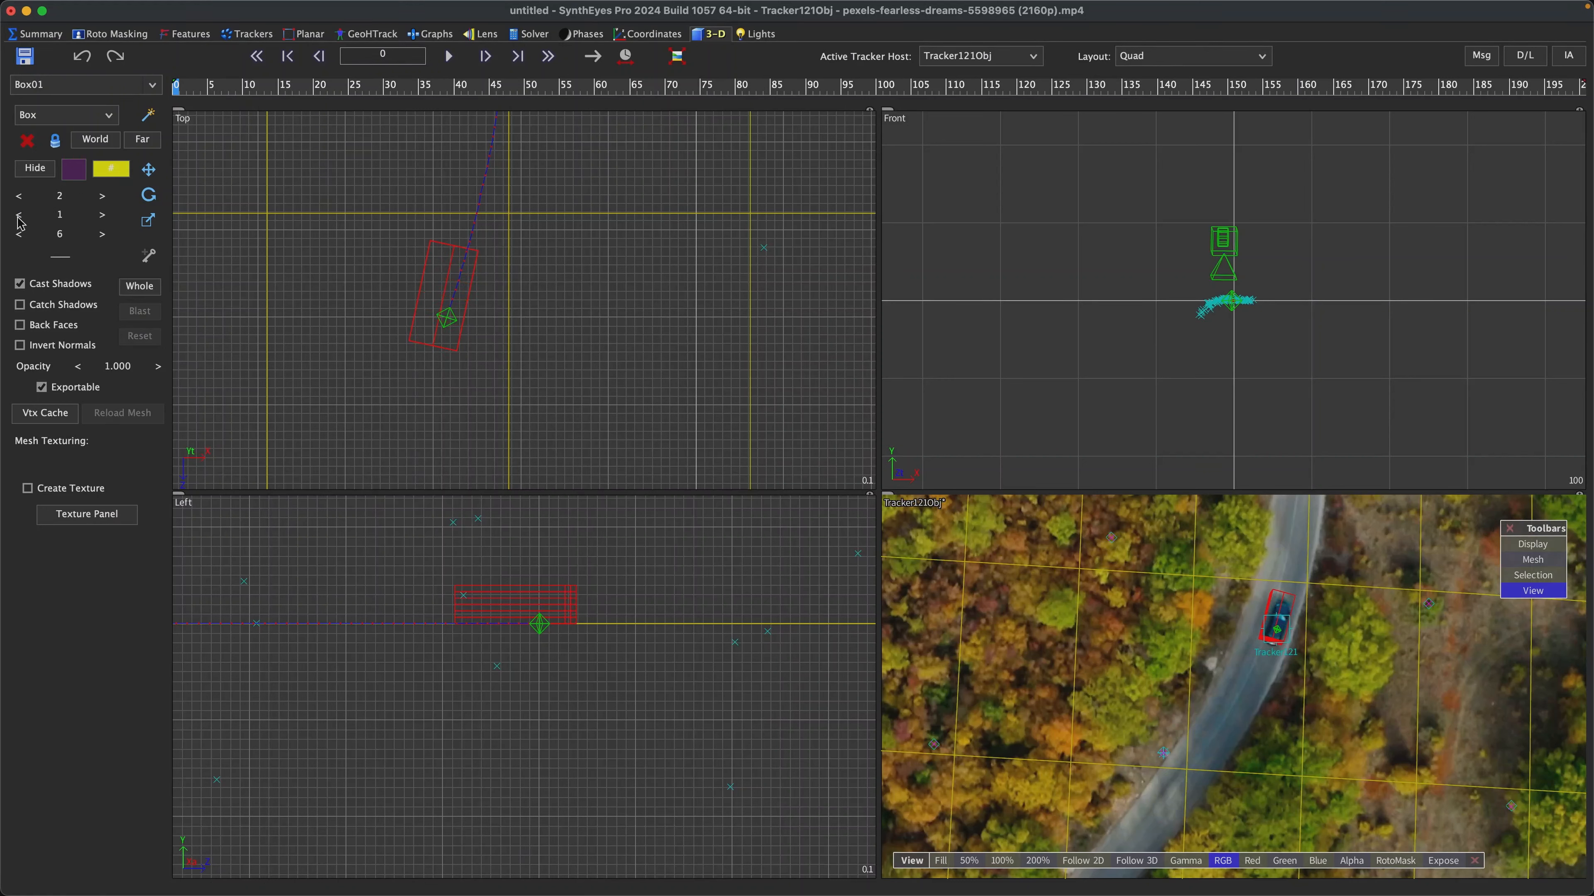
click(102, 214)
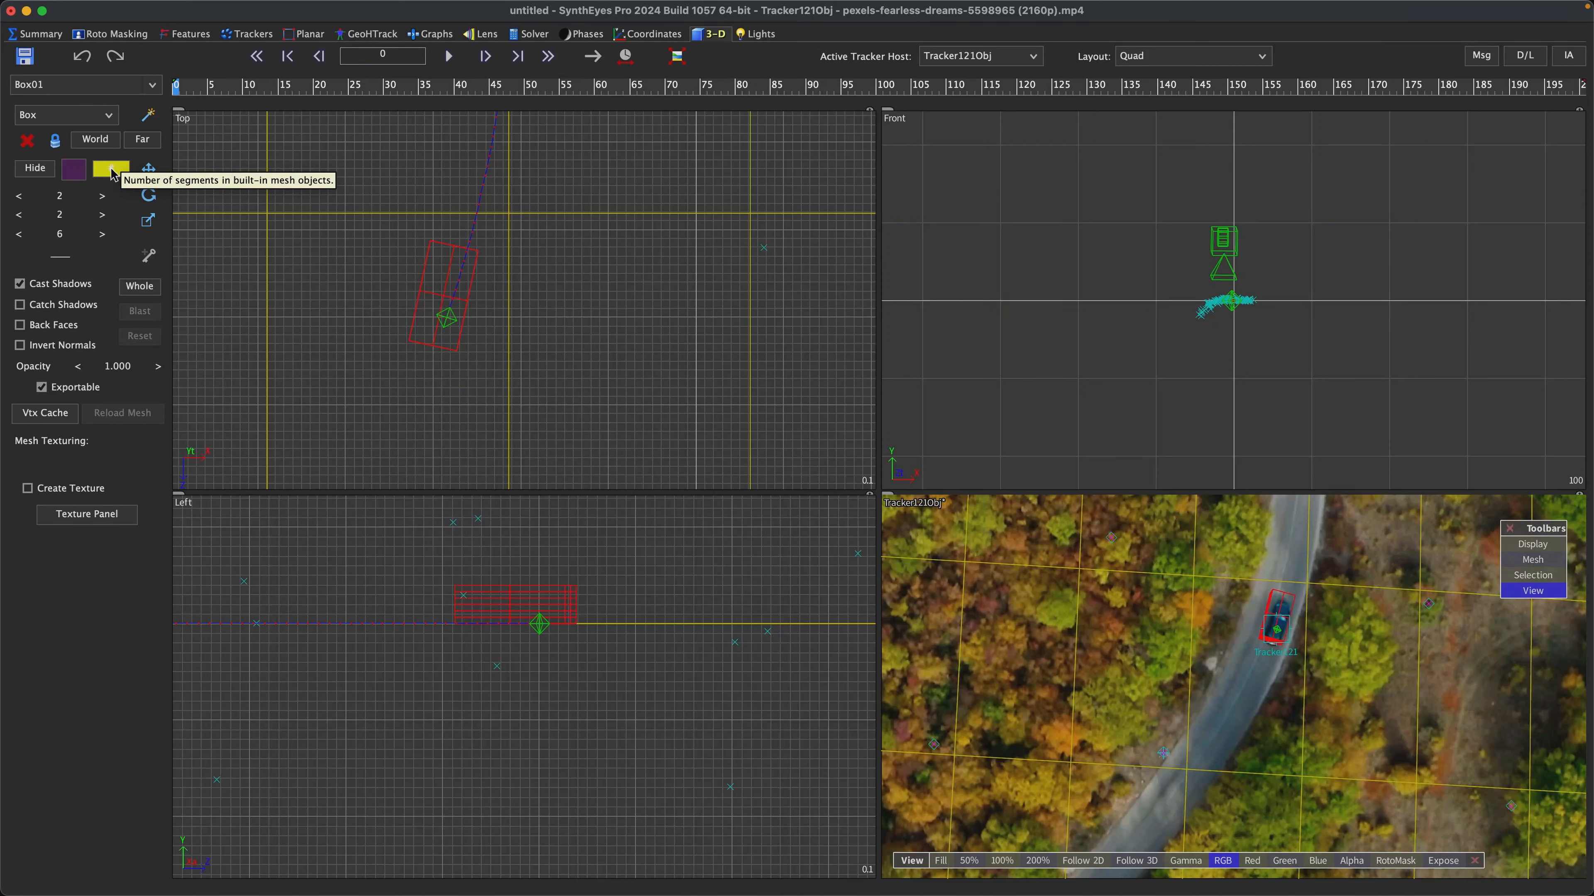
click(19, 235)
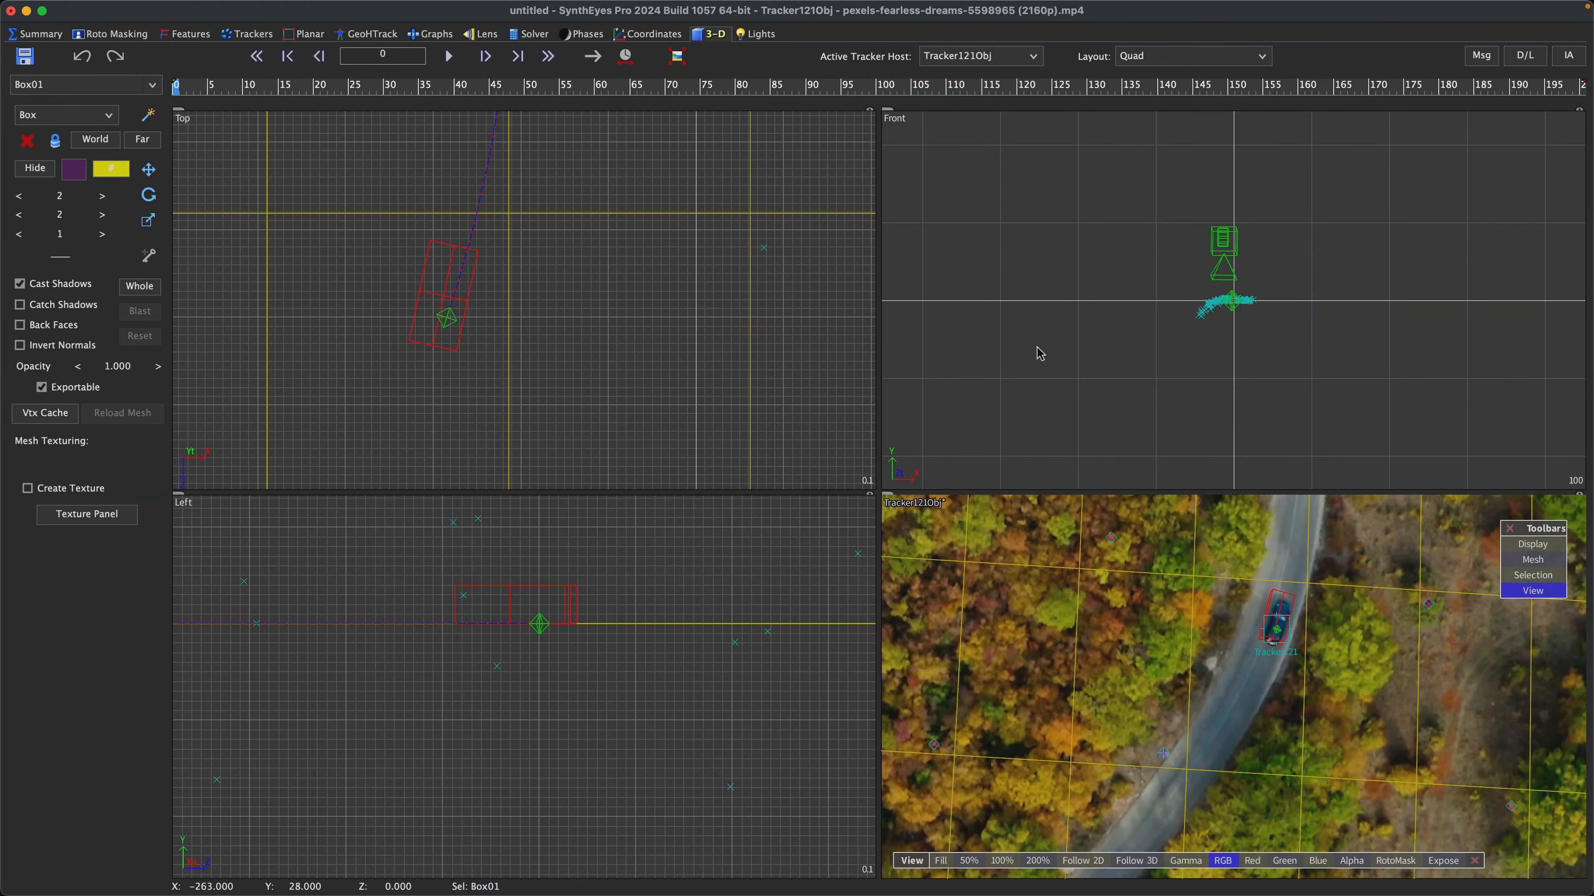
- Move the box over the car in the Top view and scale it to about 0.466 by 0.376 by 1.102
scroll(1234, 664, up, 2)
scroll(1355, 613, up, 3)
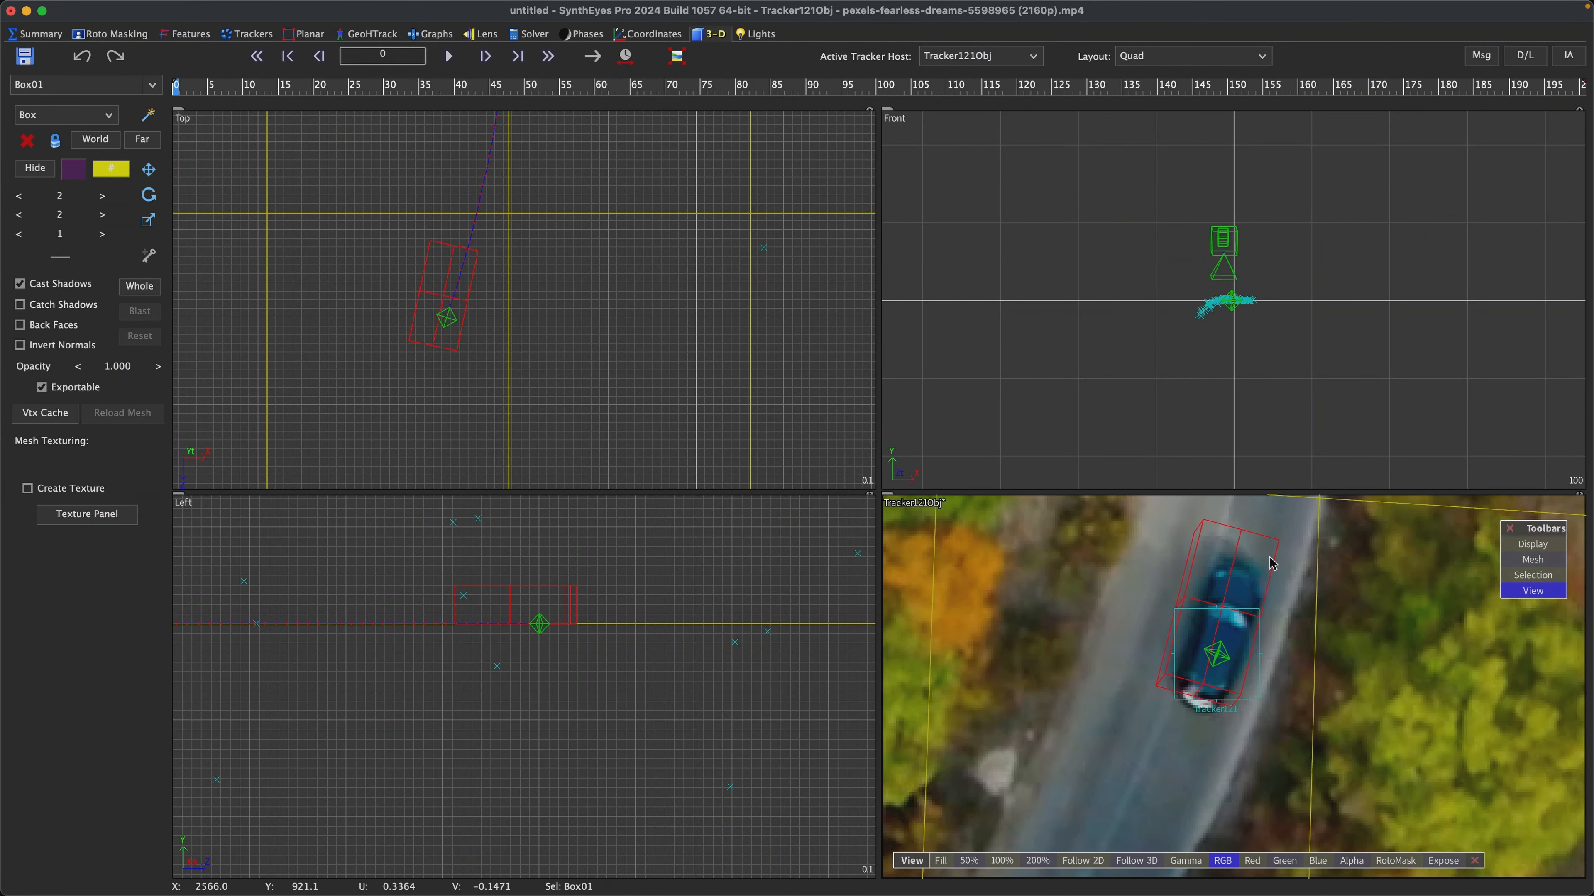
drag(429, 295, 432, 306)
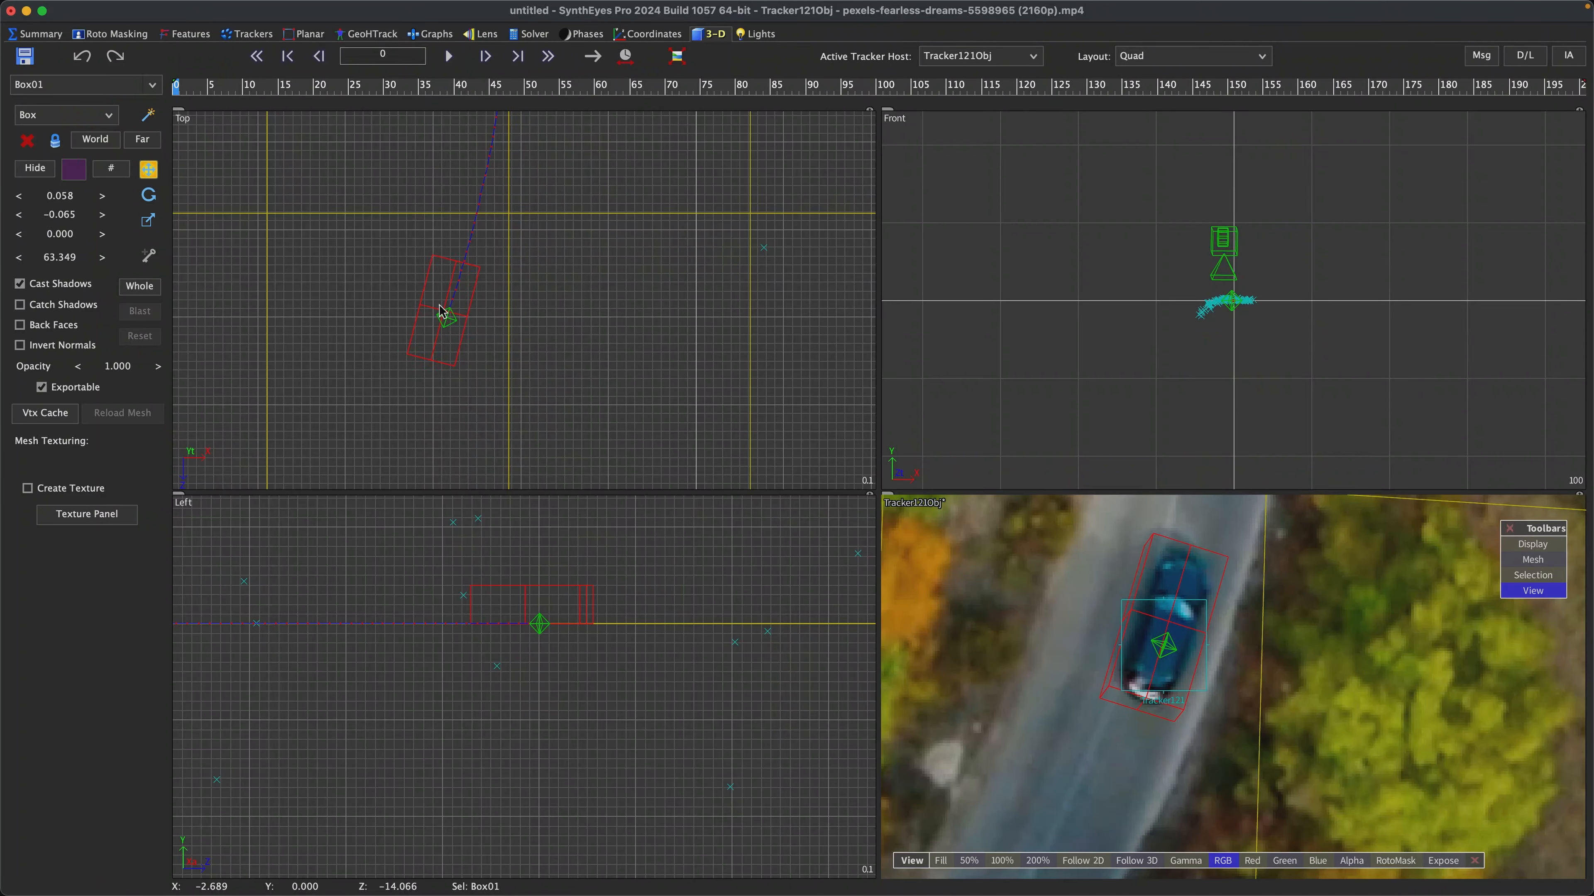
click(148, 220)
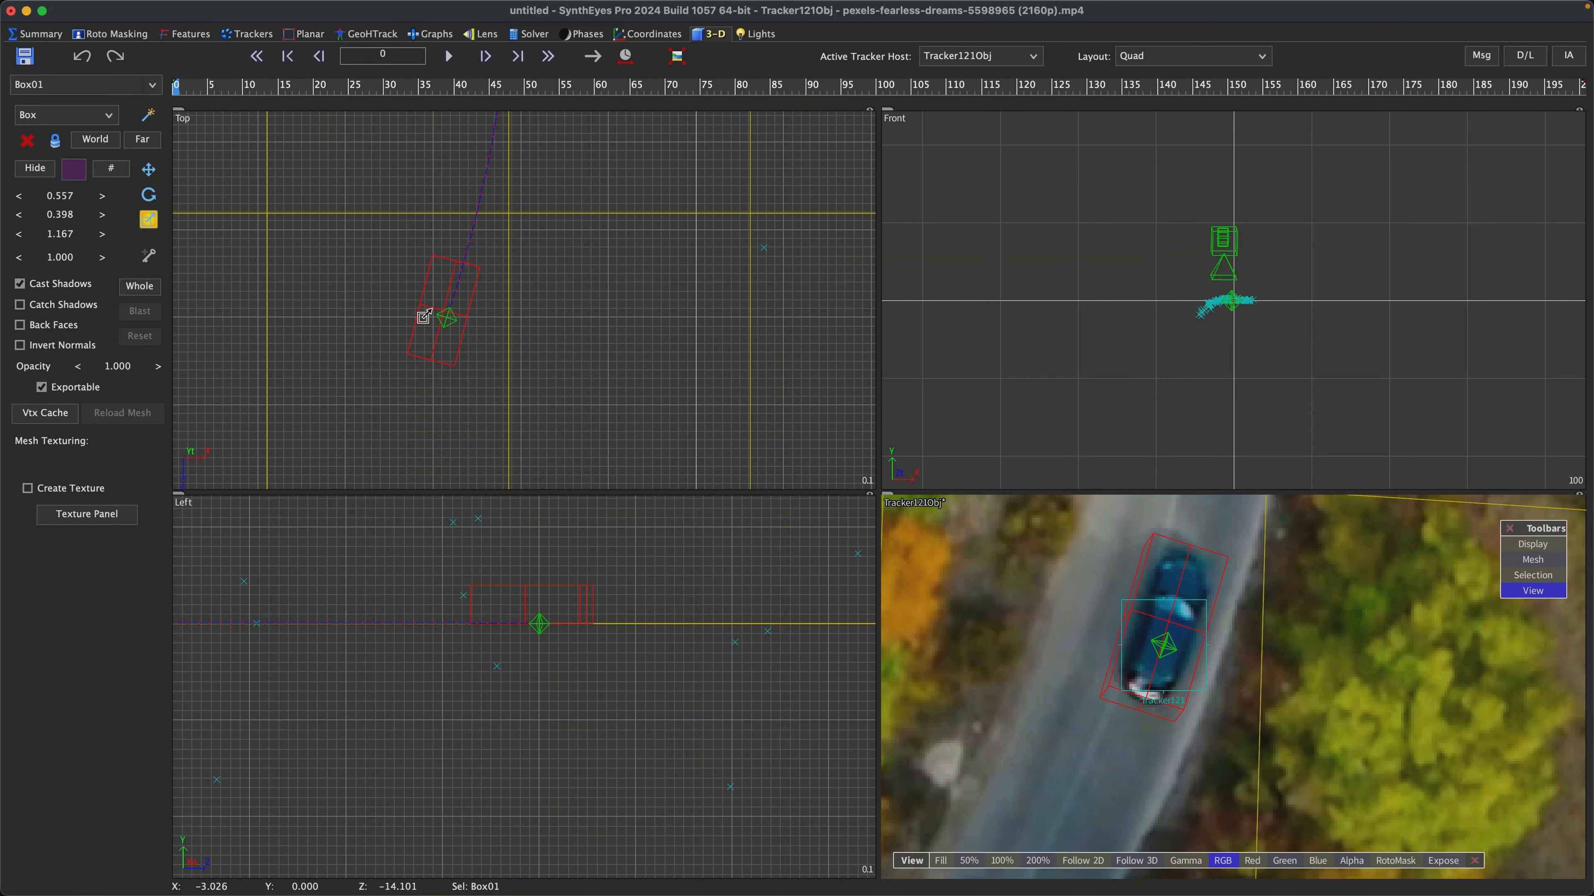
drag(424, 316, 416, 323)
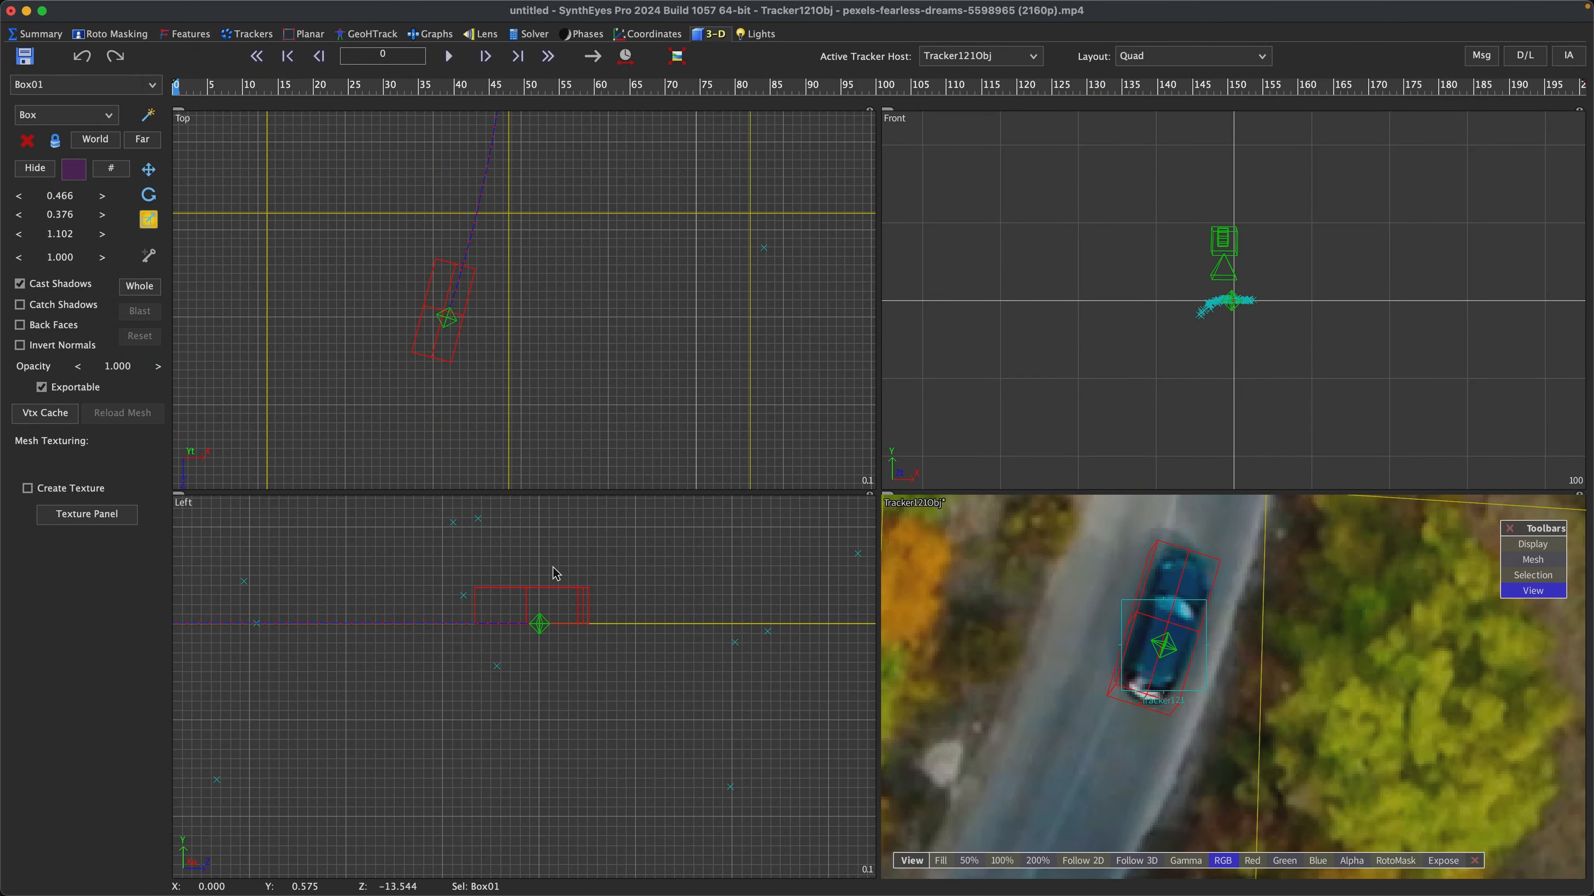
- Play back the shot to check how the box follows the car, with Box01 selected
click(1189, 57)
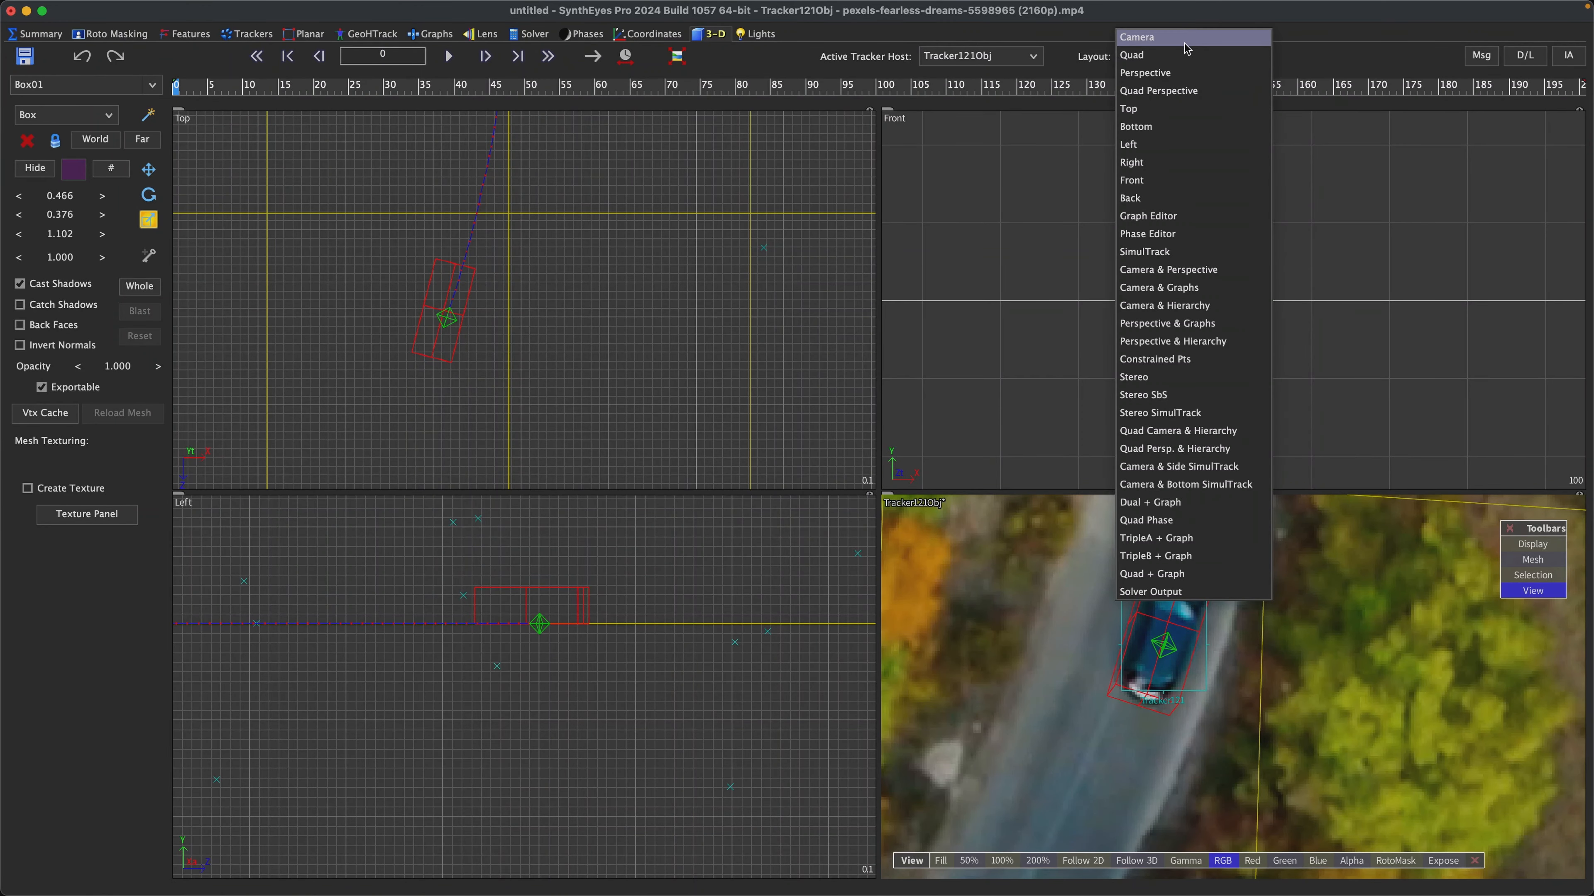
click(1185, 39)
click(1192, 56)
click(1148, 282)
click(448, 56)
click(152, 85)
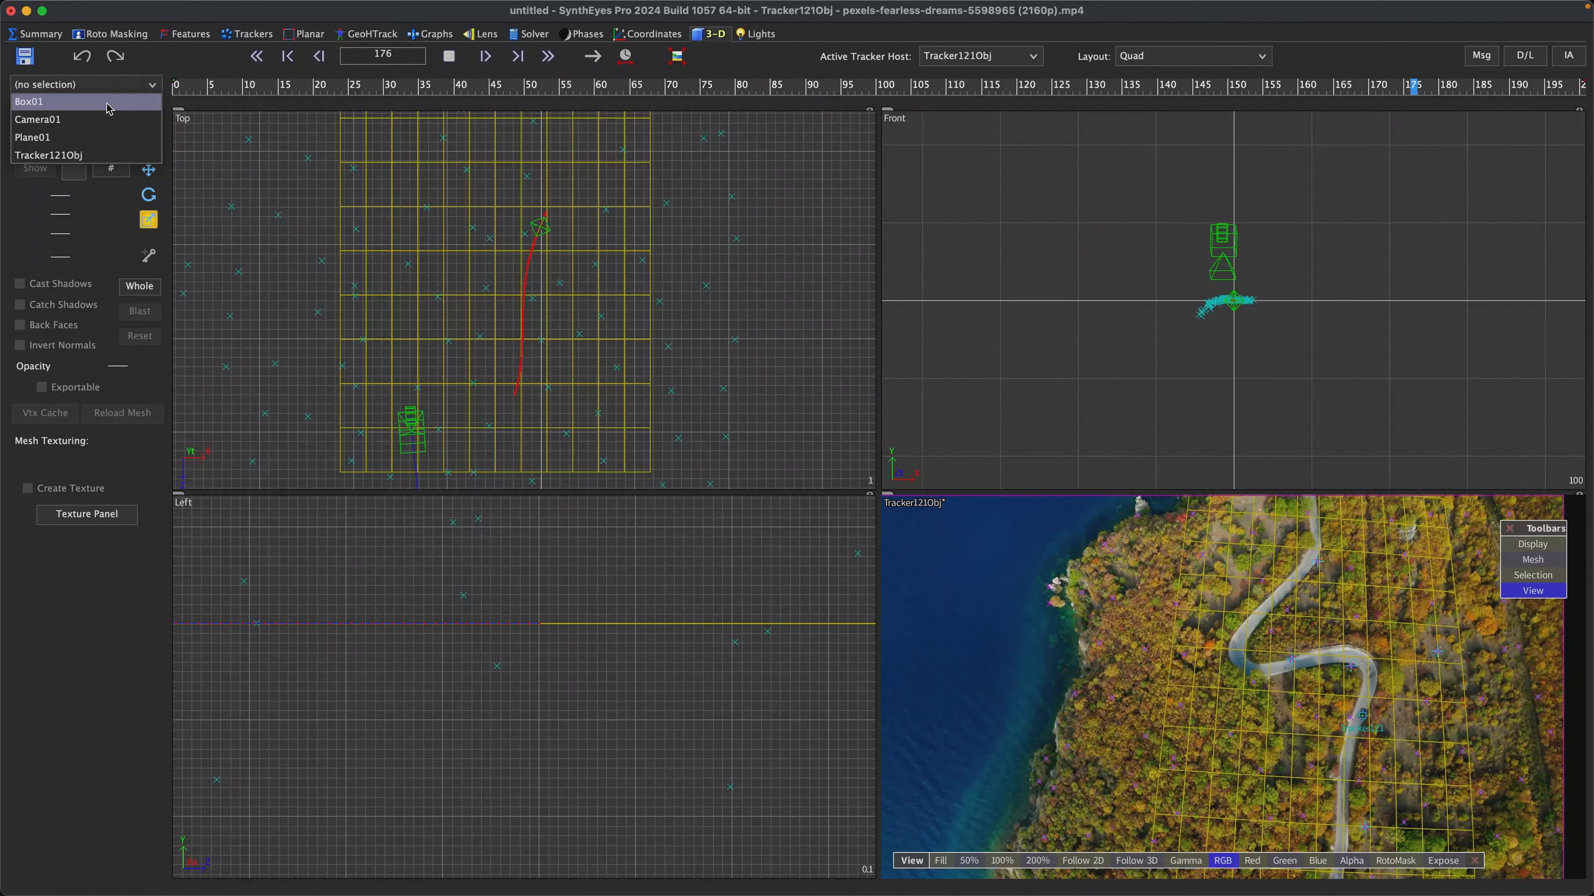
click(107, 102)
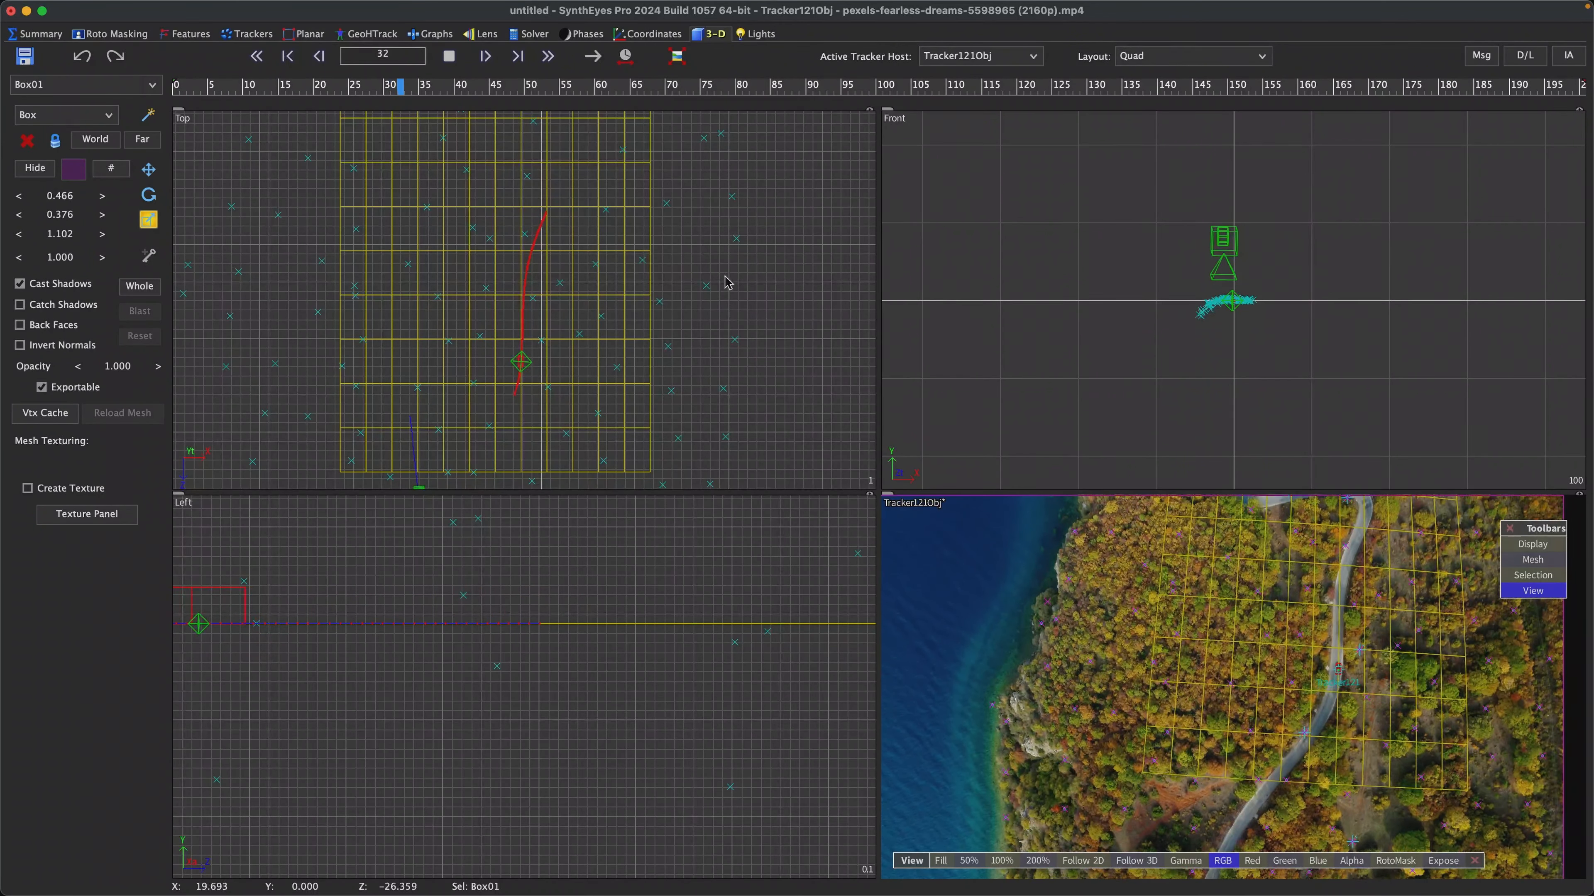